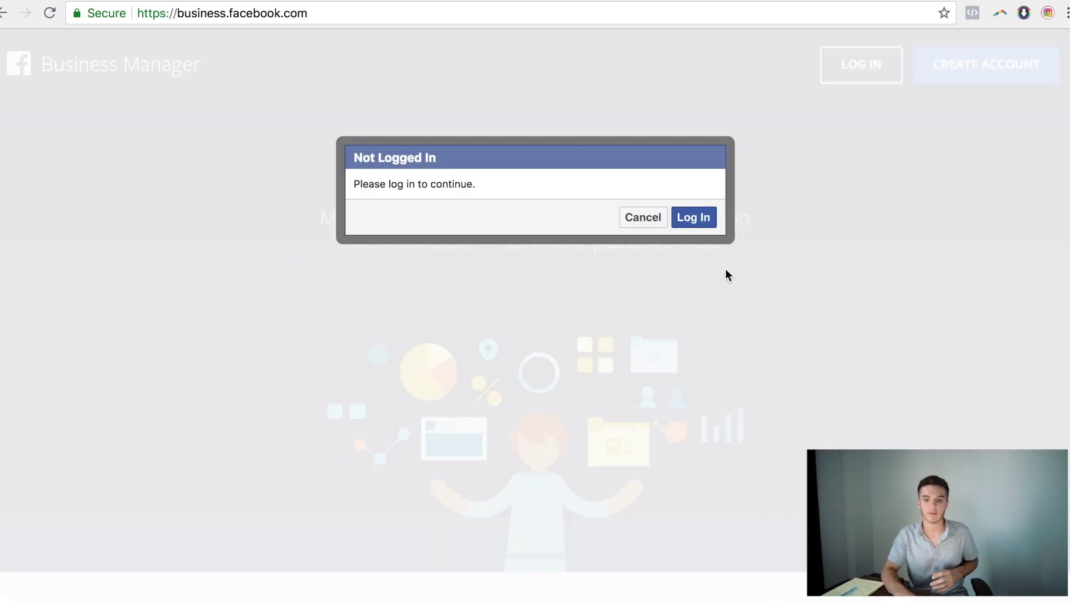
Go to the Facebook login page, then open a new blank browser tab
{"action": "left_click", "coordinate": [707, 226]}
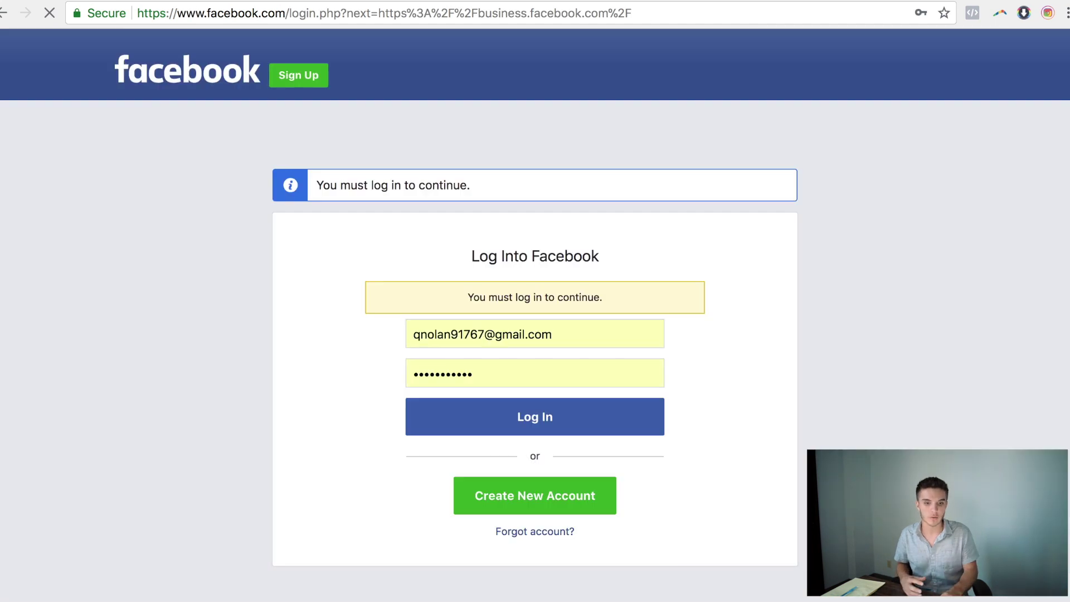
{"action": "left_click", "coordinate": [258, 1]}
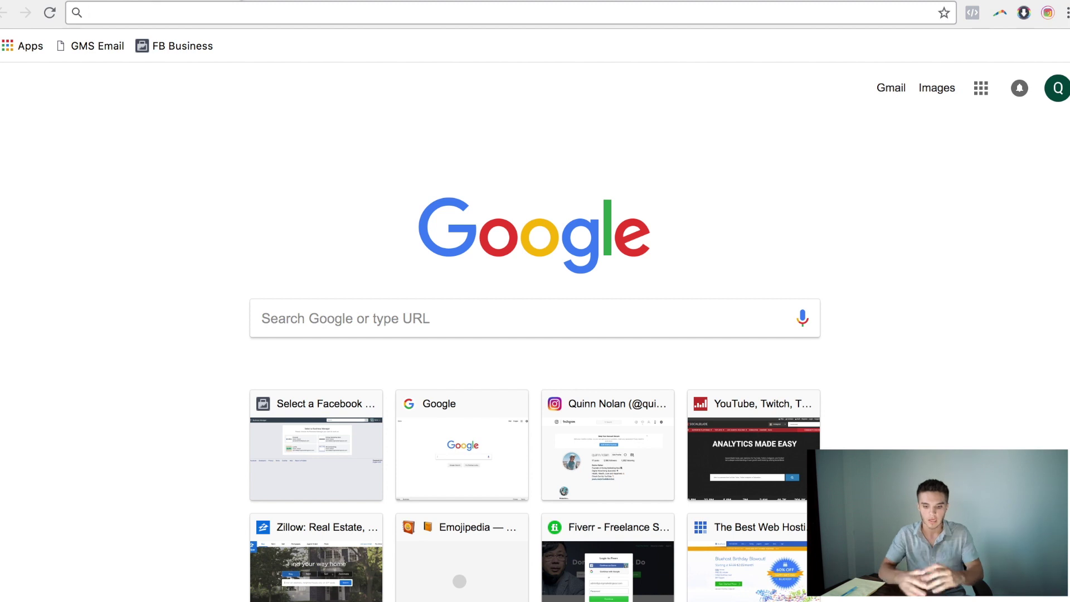
Load business.facebook.com and log in to Business Manager with the saved credentials
{"action": "type", "text": "business.facebook.com"}
{"action": "key", "text": "Return"}
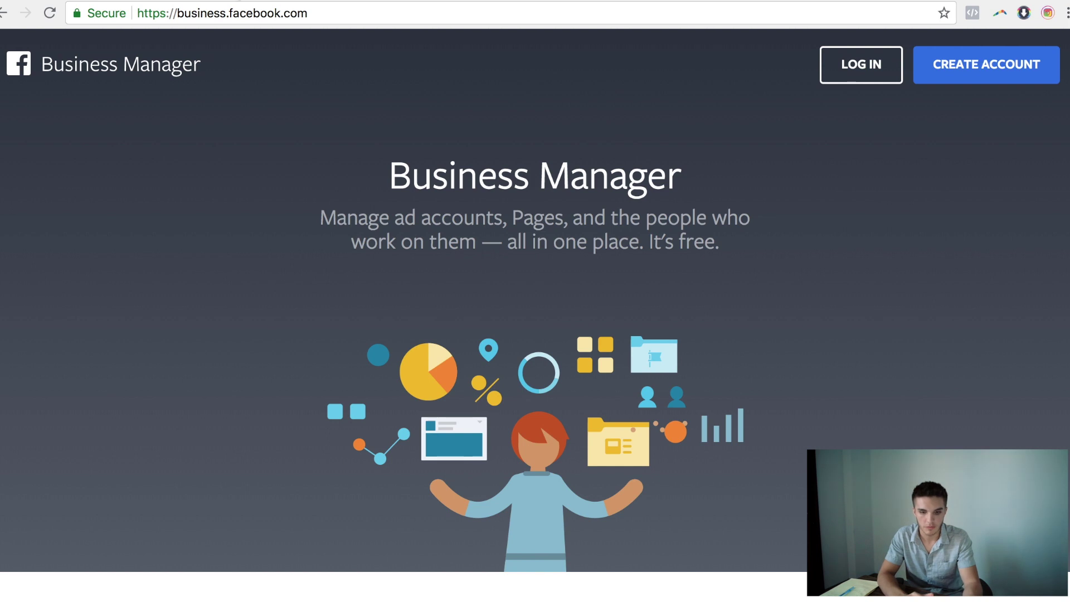
{"action": "mouse_move", "coordinate": [465, 2]}
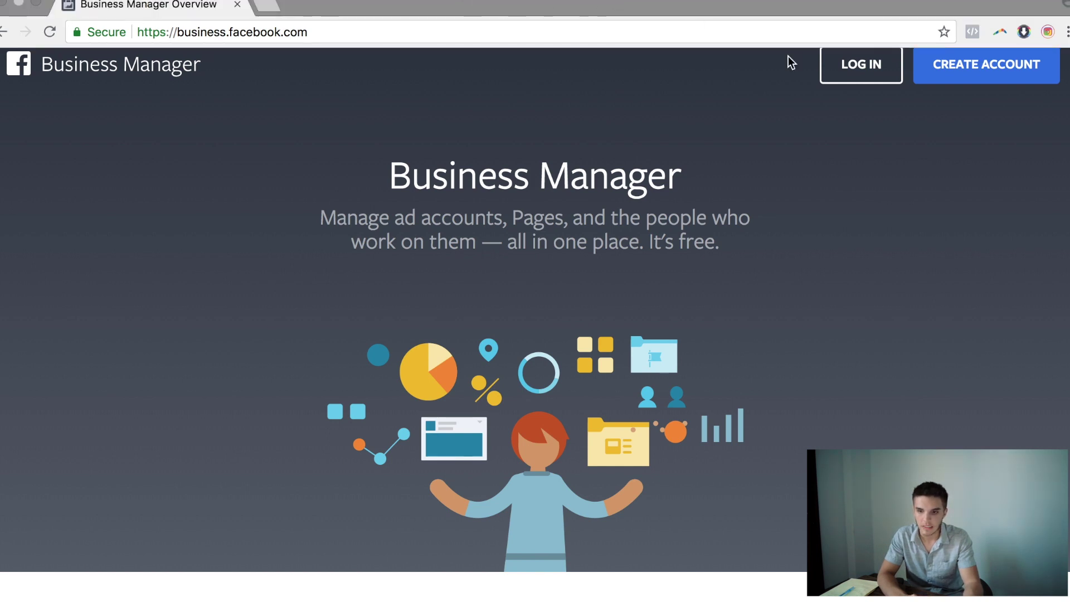
{"action": "left_click", "coordinate": [953, 83]}
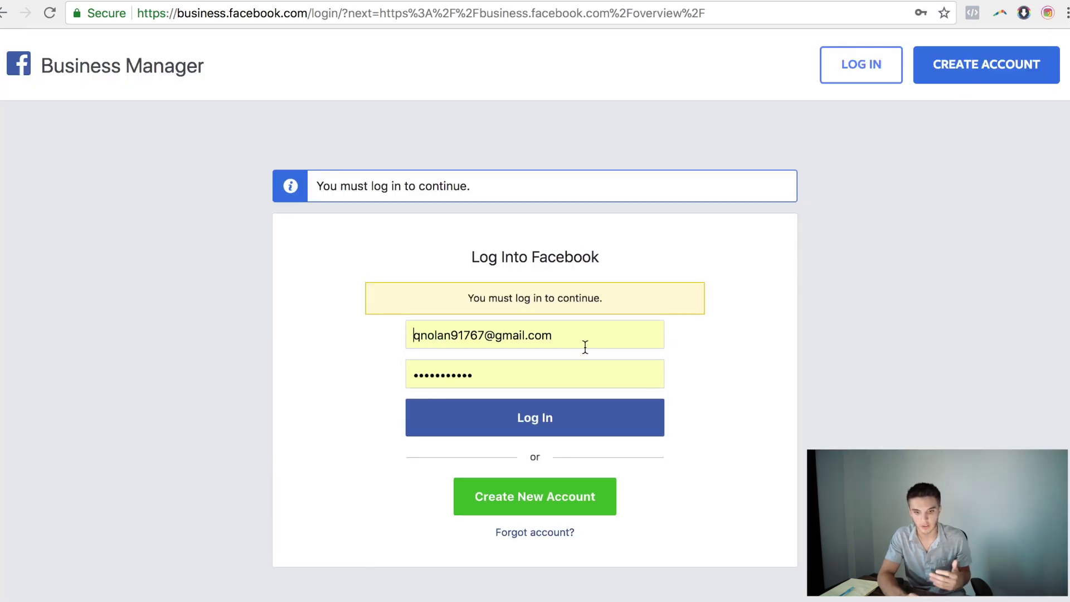
{"action": "left_click", "coordinate": [585, 346]}
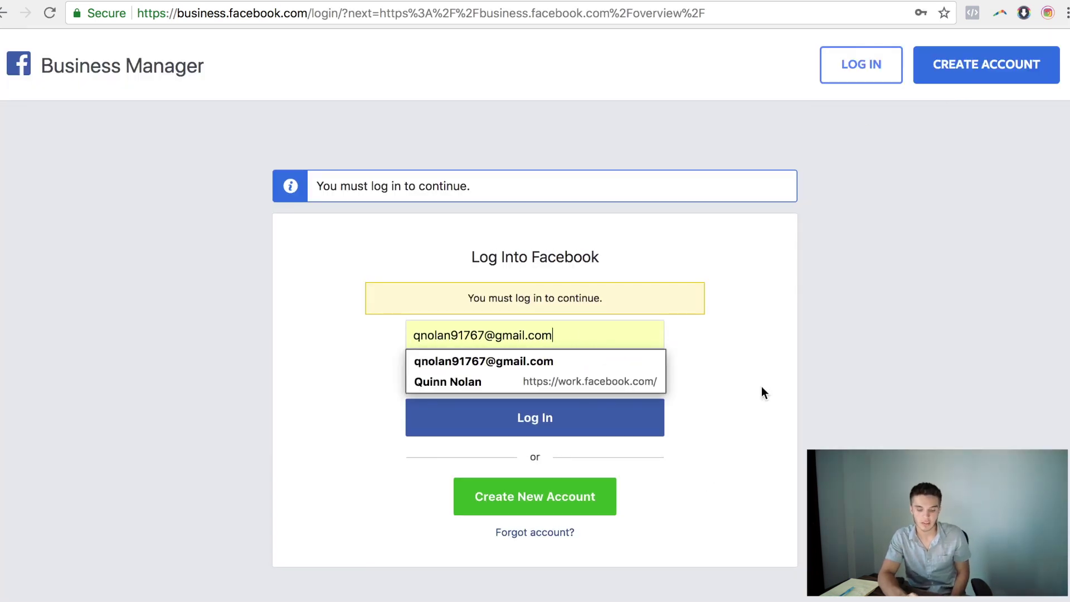
{"action": "left_click", "coordinate": [826, 344]}
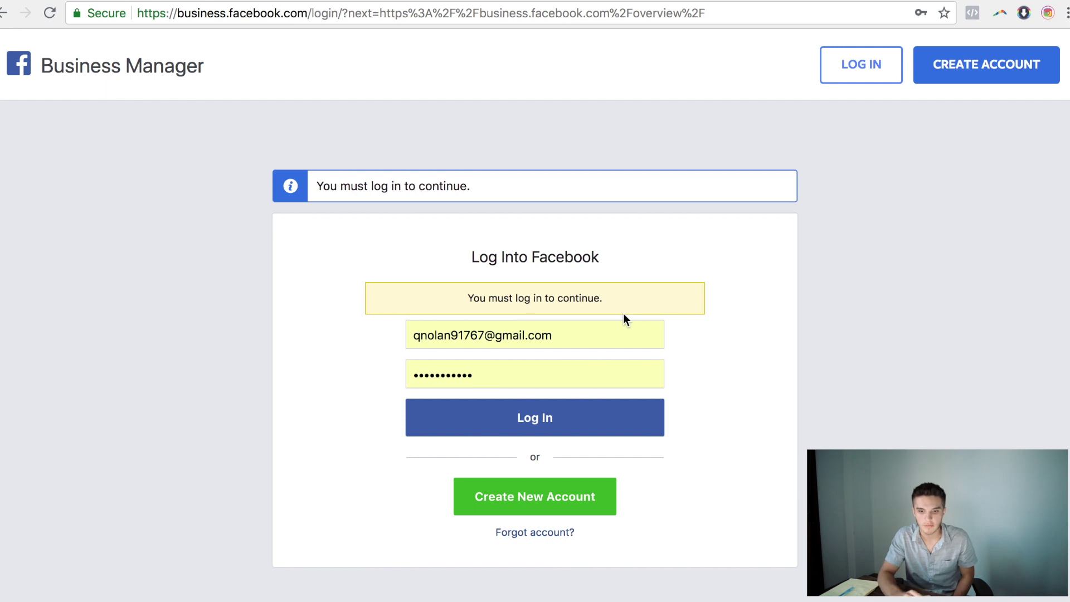
{"action": "left_click", "coordinate": [851, 75]}
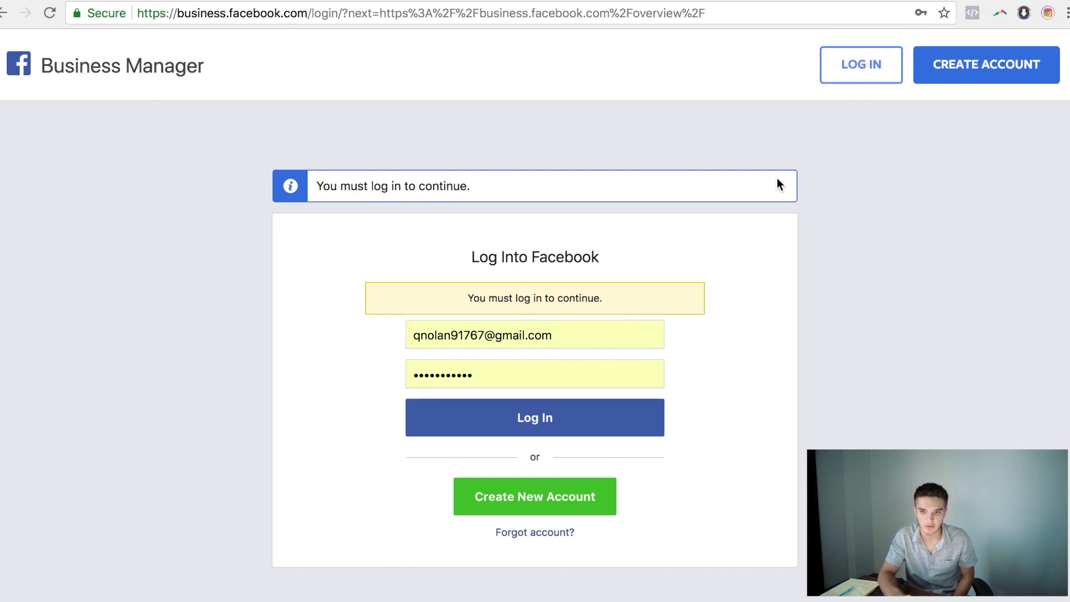
{"action": "left_click", "coordinate": [864, 78]}
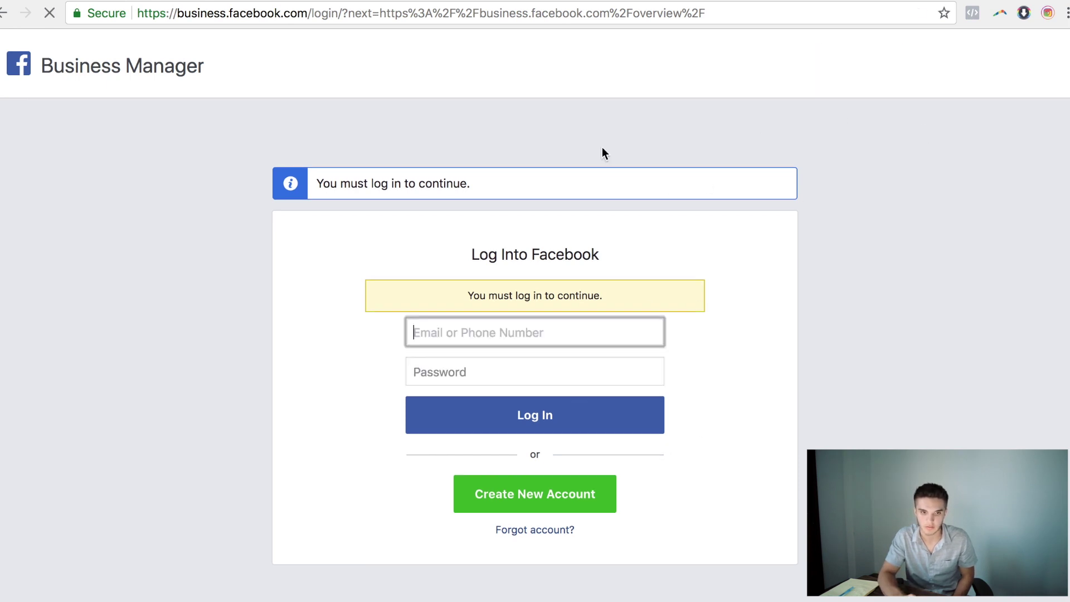
{"action": "left_click", "coordinate": [532, 421]}
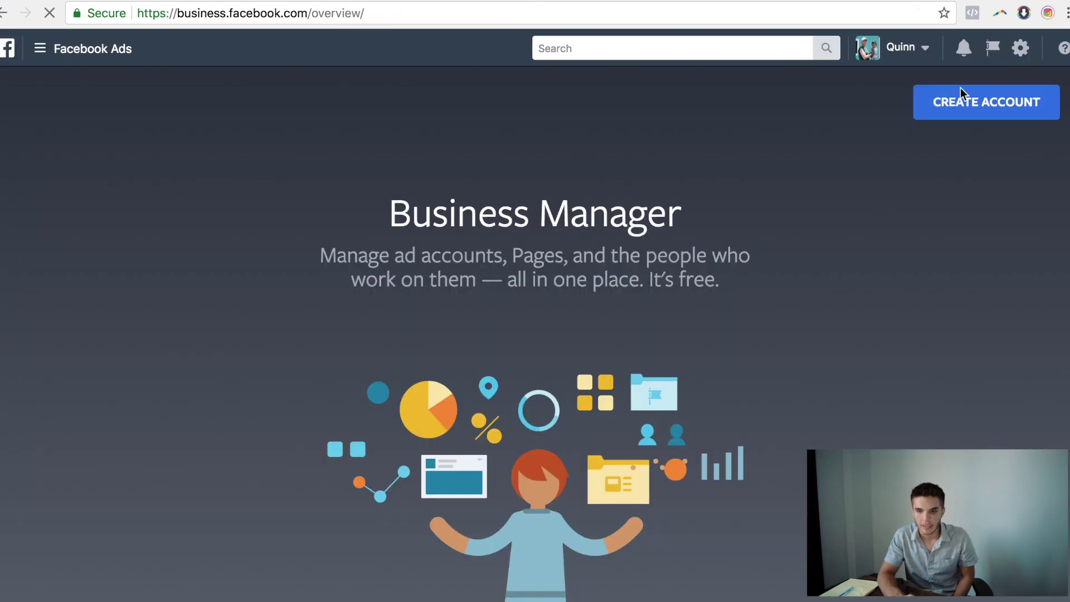
{"action": "scroll", "coordinate": [573, 464], "scroll_direction": "down", "scroll_amount": 10}
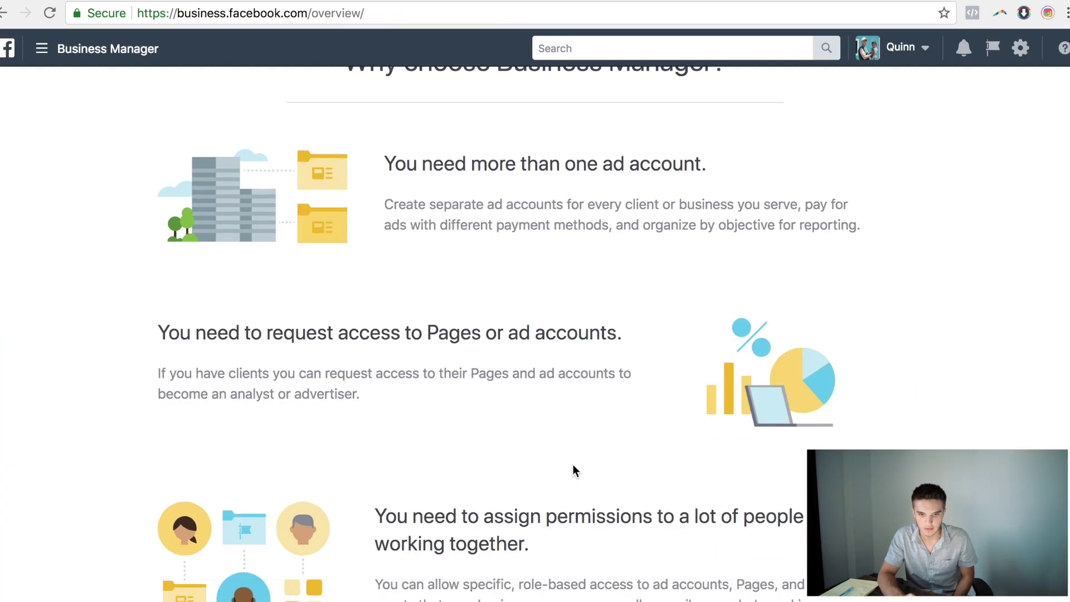
{"action": "scroll", "coordinate": [573, 464], "scroll_direction": "down", "scroll_amount": 10}
{"action": "scroll", "coordinate": [572, 465], "scroll_direction": "up", "scroll_amount": 20}
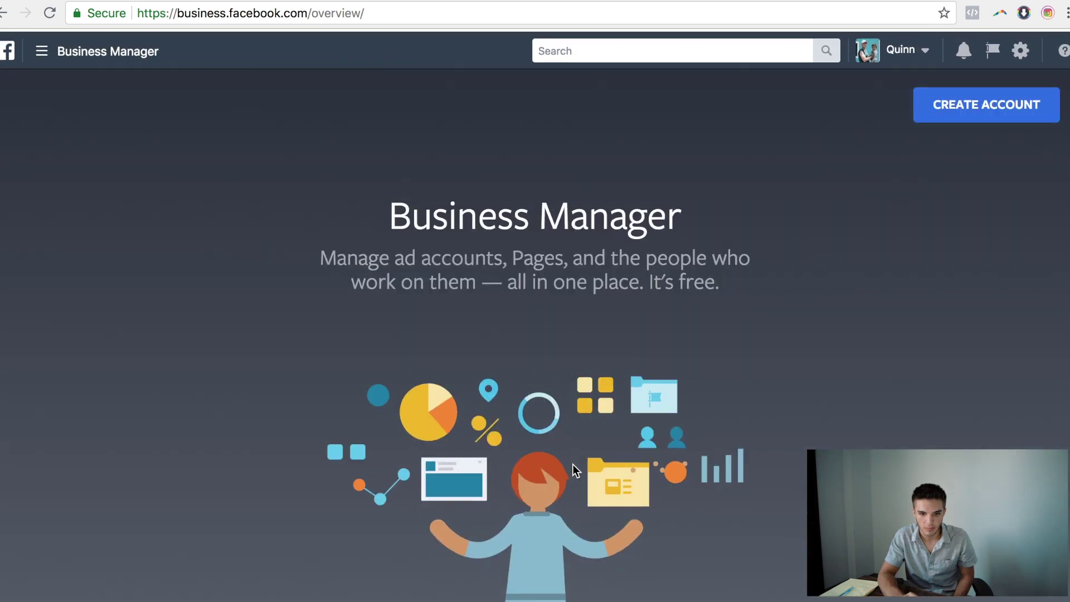
{"action": "scroll", "coordinate": [574, 466], "scroll_direction": "down", "scroll_amount": 10}
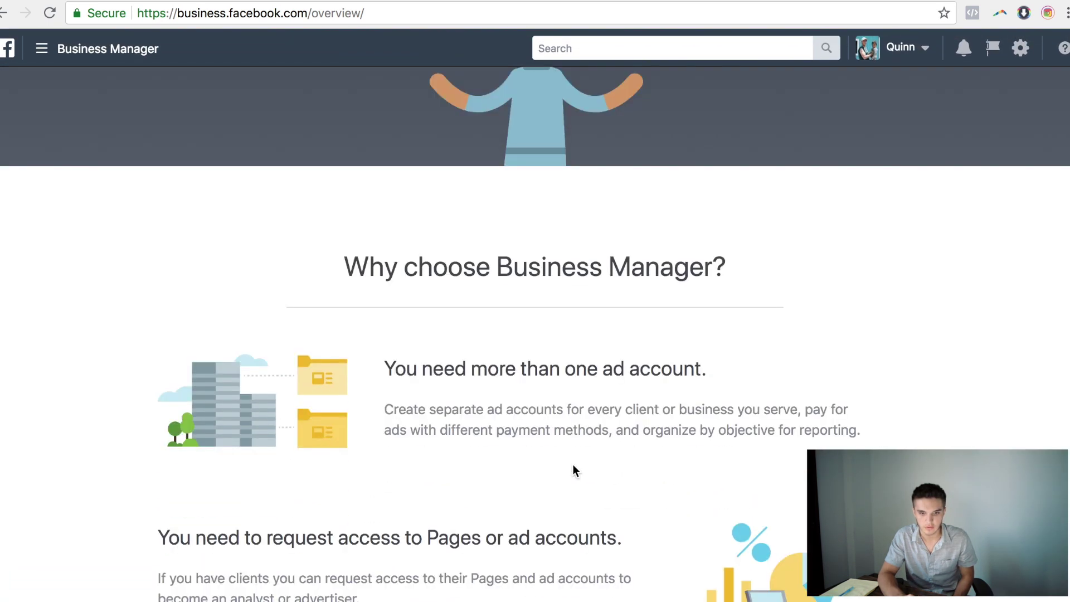
{"action": "scroll", "coordinate": [573, 464], "scroll_direction": "down", "scroll_amount": 3}
{"action": "scroll", "coordinate": [573, 464], "scroll_direction": "down", "scroll_amount": 1}
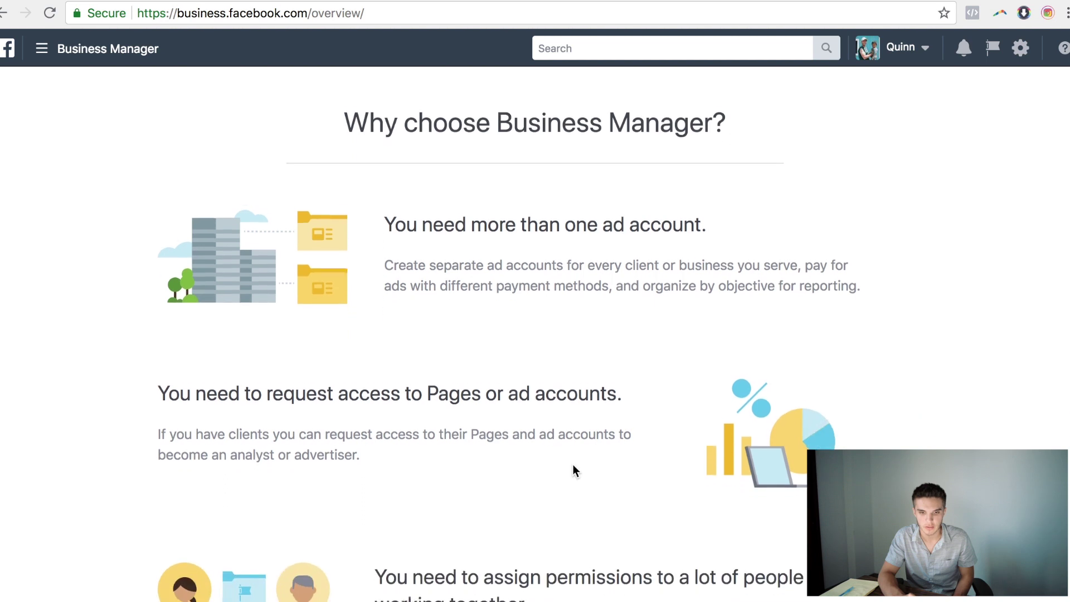
{"action": "scroll", "coordinate": [573, 465], "scroll_direction": "down", "scroll_amount": 14}
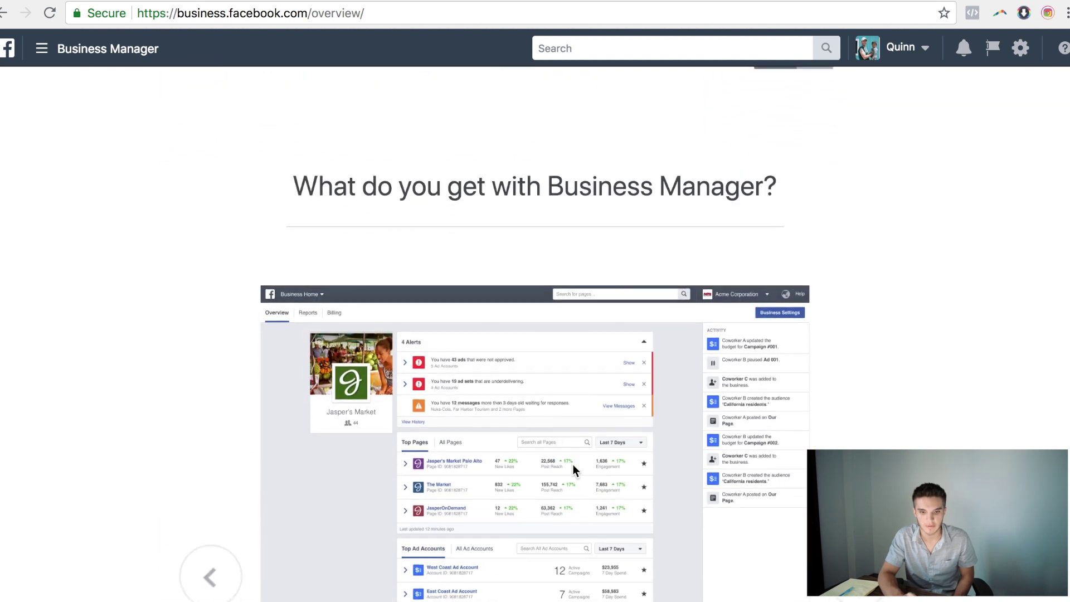
{"action": "scroll", "coordinate": [573, 466], "scroll_direction": "down", "scroll_amount": 3}
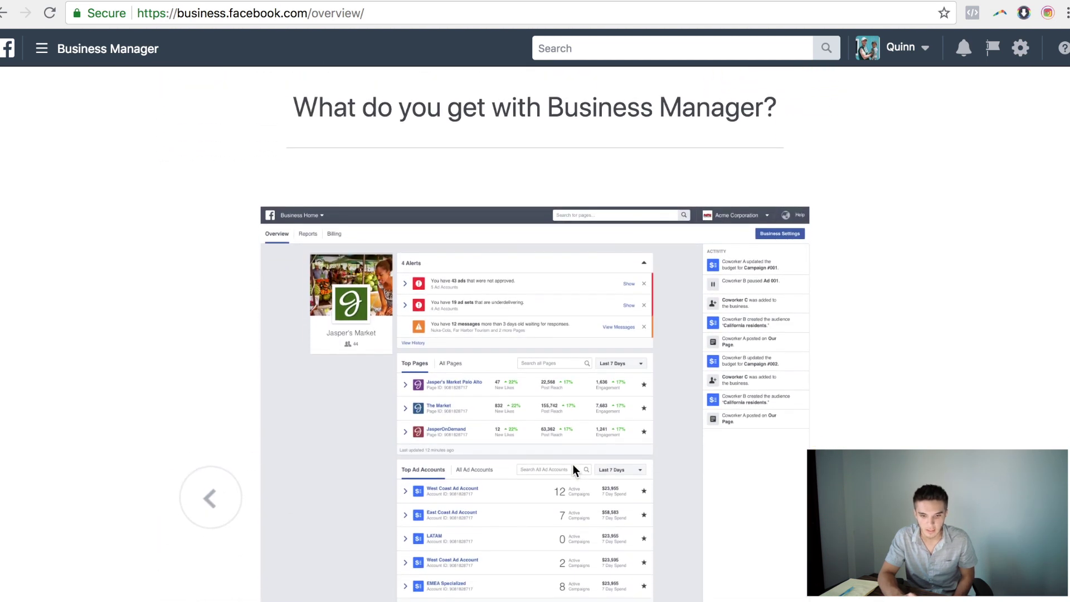
{"action": "scroll", "coordinate": [573, 466], "scroll_direction": "down", "scroll_amount": 8}
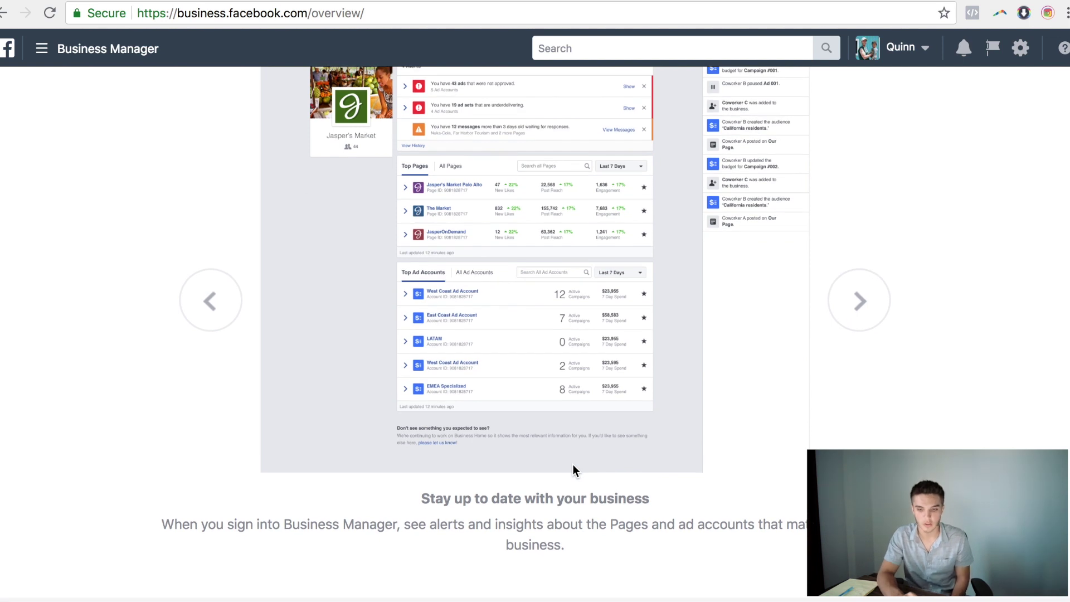
{"action": "scroll", "coordinate": [574, 468], "scroll_direction": "down", "scroll_amount": 4}
{"action": "scroll", "coordinate": [573, 470], "scroll_direction": "down", "scroll_amount": 20}
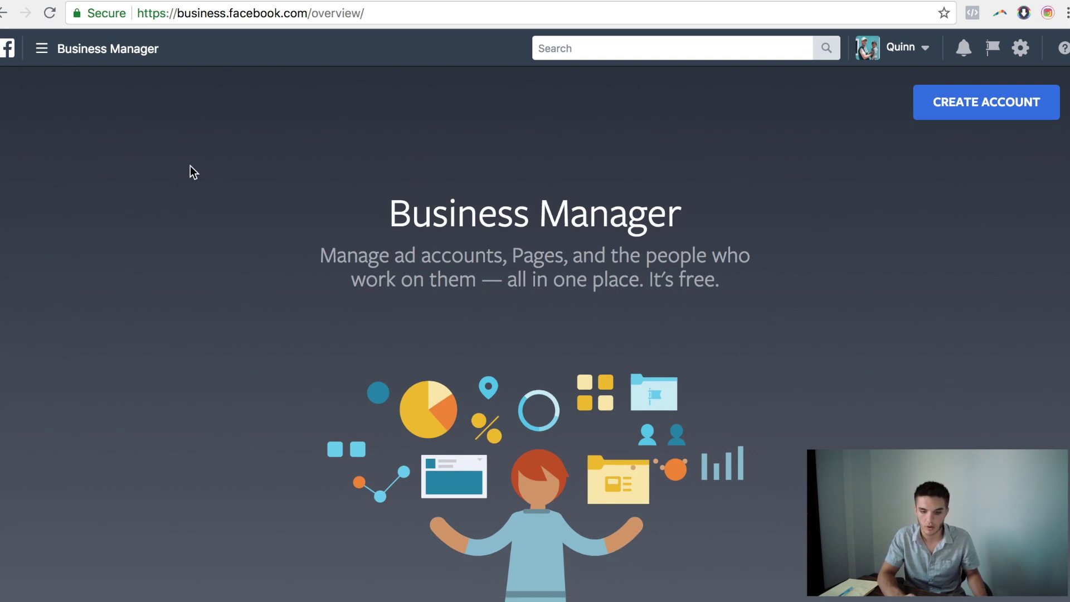
Open Audience Insights from the All Tools menu
{"action": "left_click", "coordinate": [49, 54]}
{"action": "left_click", "coordinate": [118, 435]}
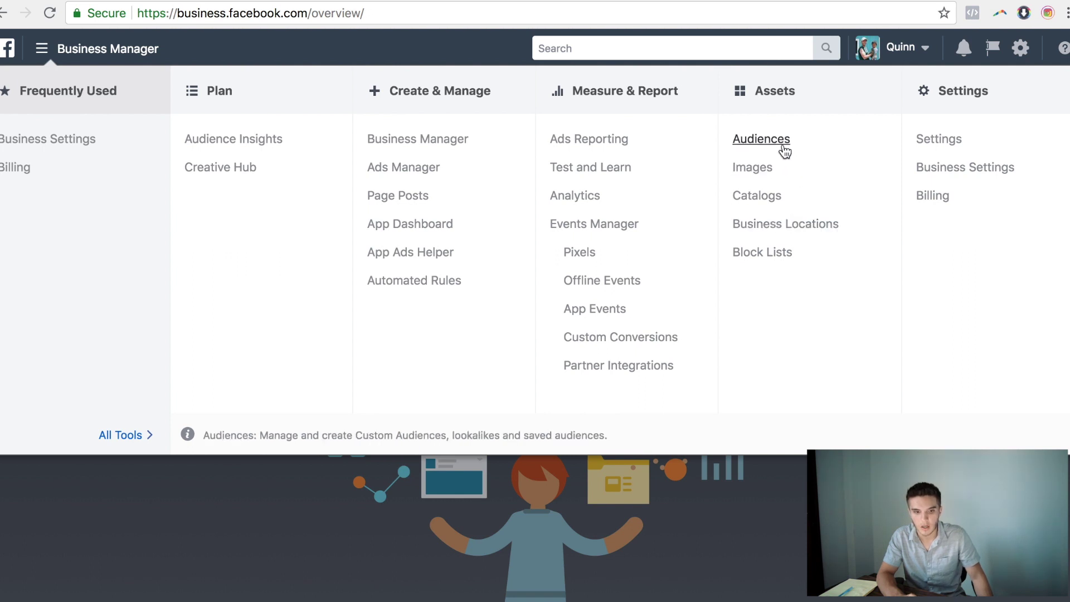
{"action": "left_click", "coordinate": [282, 145]}
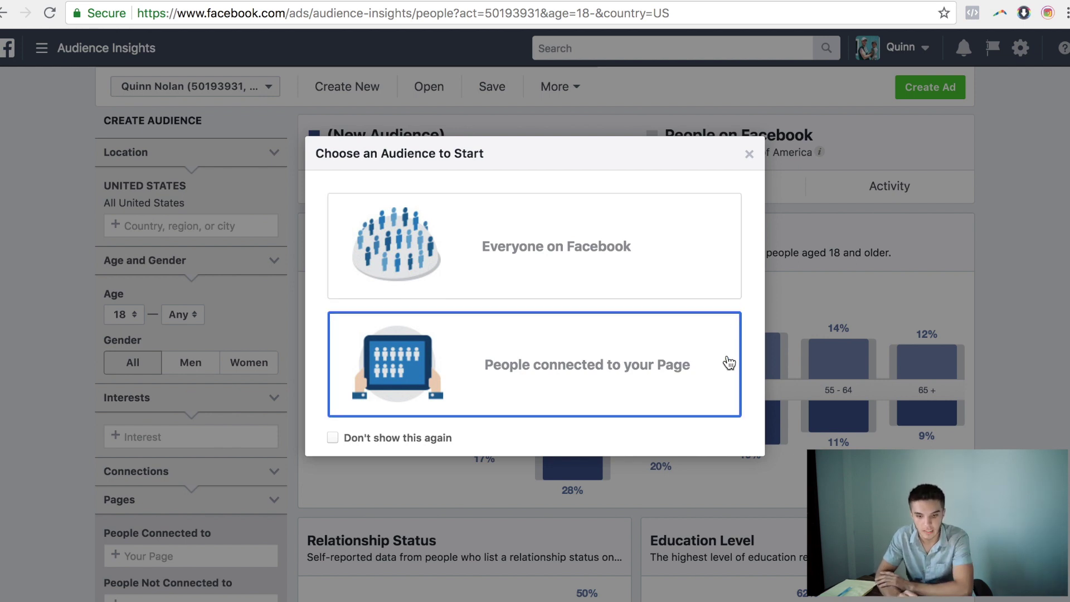
Base the new audience on Everyone on Facebook and start editing its location
{"action": "left_click", "coordinate": [637, 259]}
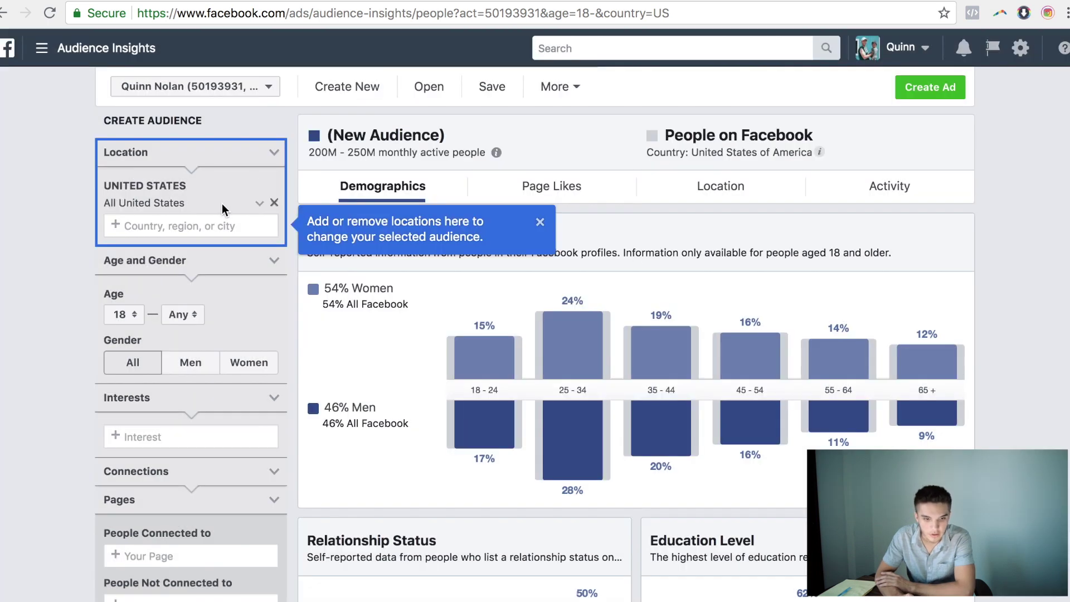
{"action": "left_click", "coordinate": [207, 226]}
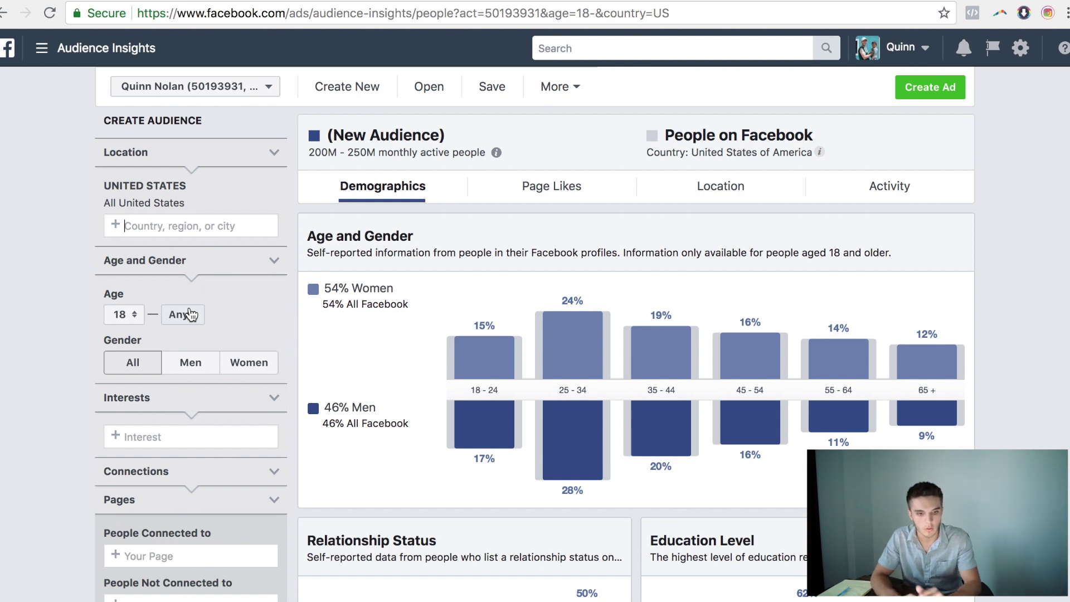
{"action": "mouse_move", "coordinate": [230, 195]}
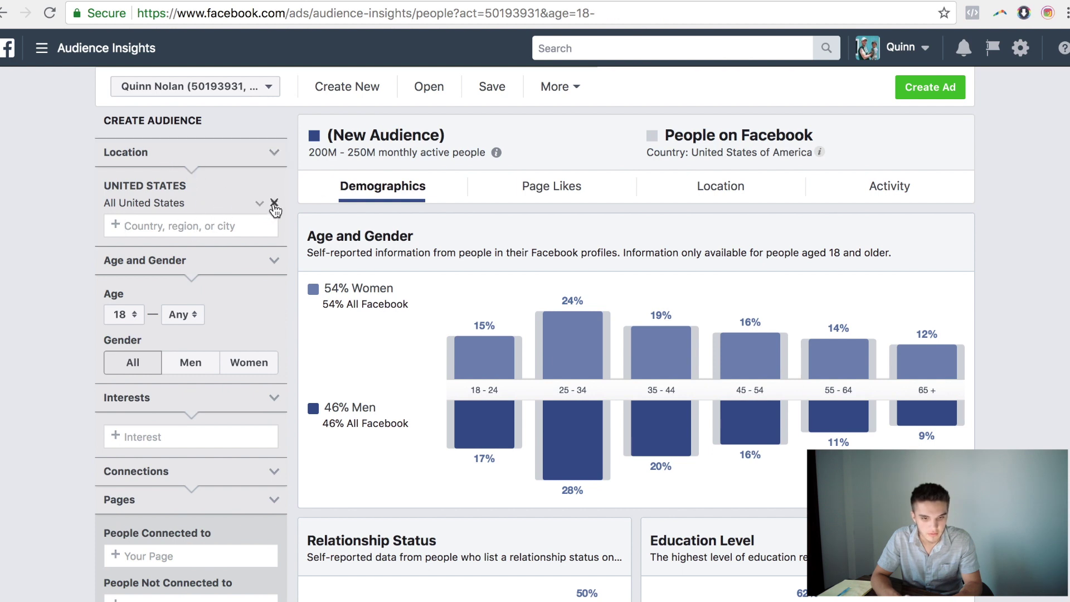
Reset the audience location to United States, showing a 200M–250M estimate
{"action": "left_click", "coordinate": [273, 206]}
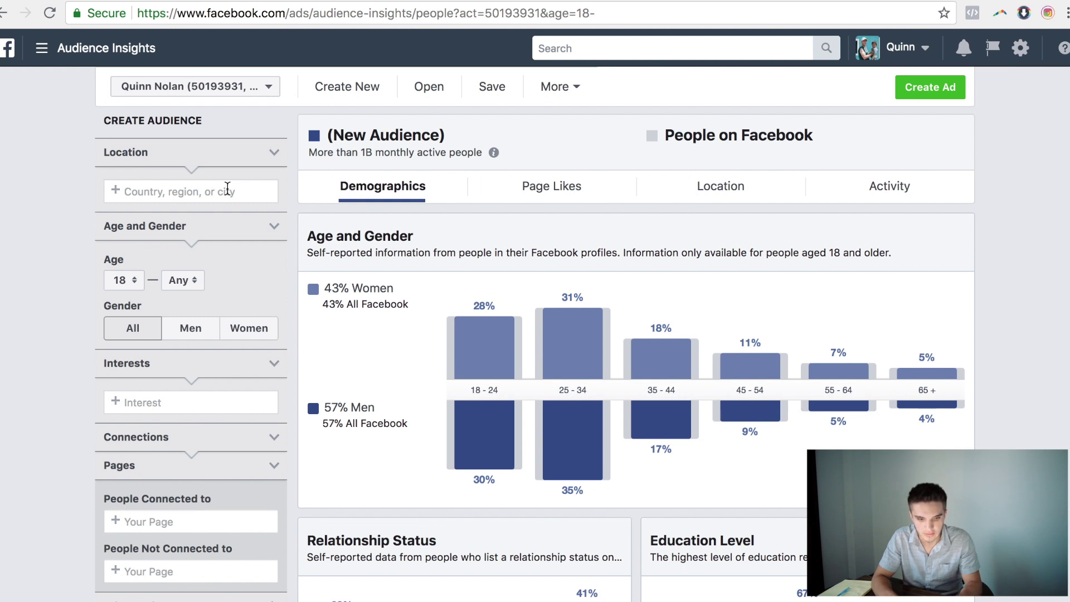
{"action": "type", "text": "tall"}
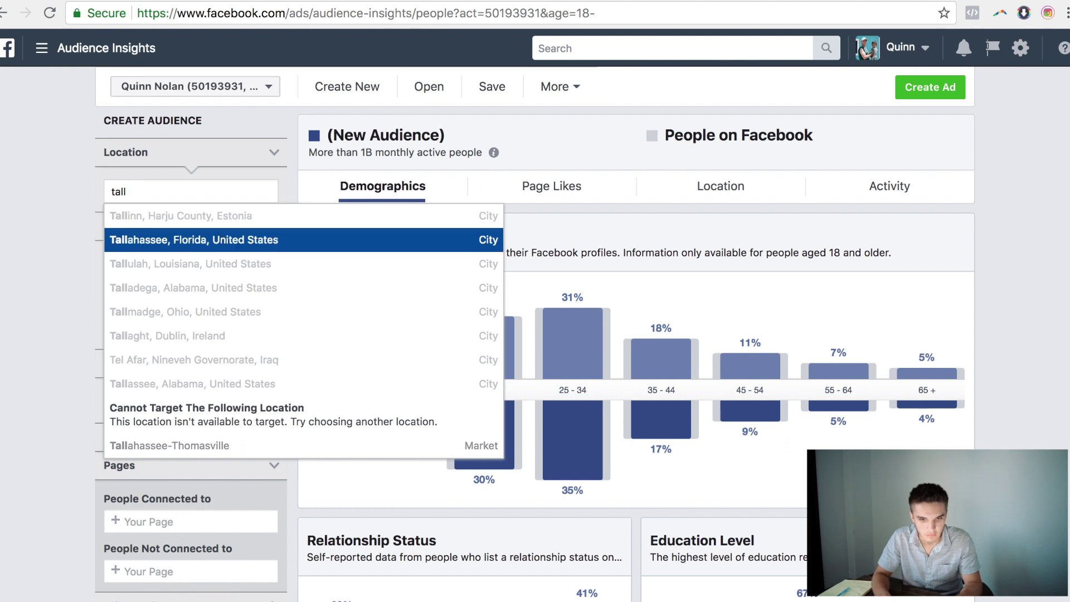
{"action": "left_click", "coordinate": [199, 230]}
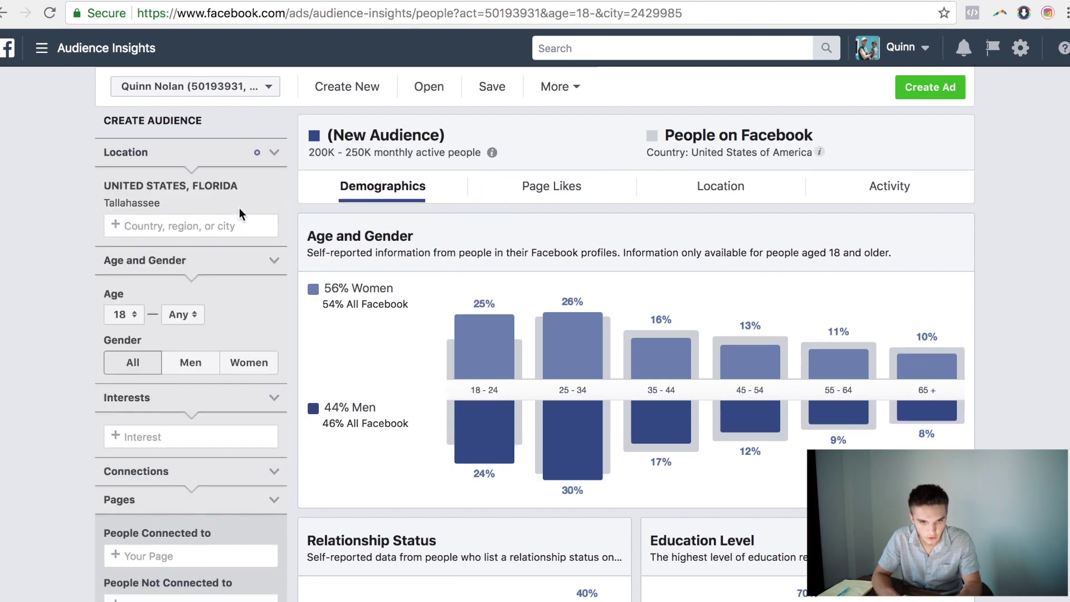
{"action": "left_click", "coordinate": [274, 202]}
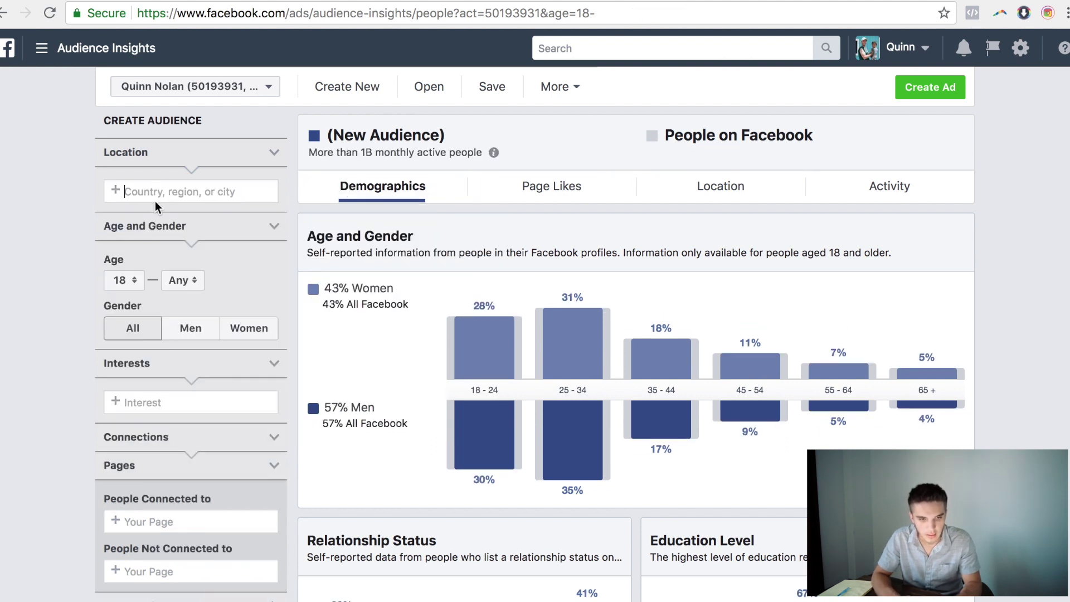
{"action": "type", "text": "world"}
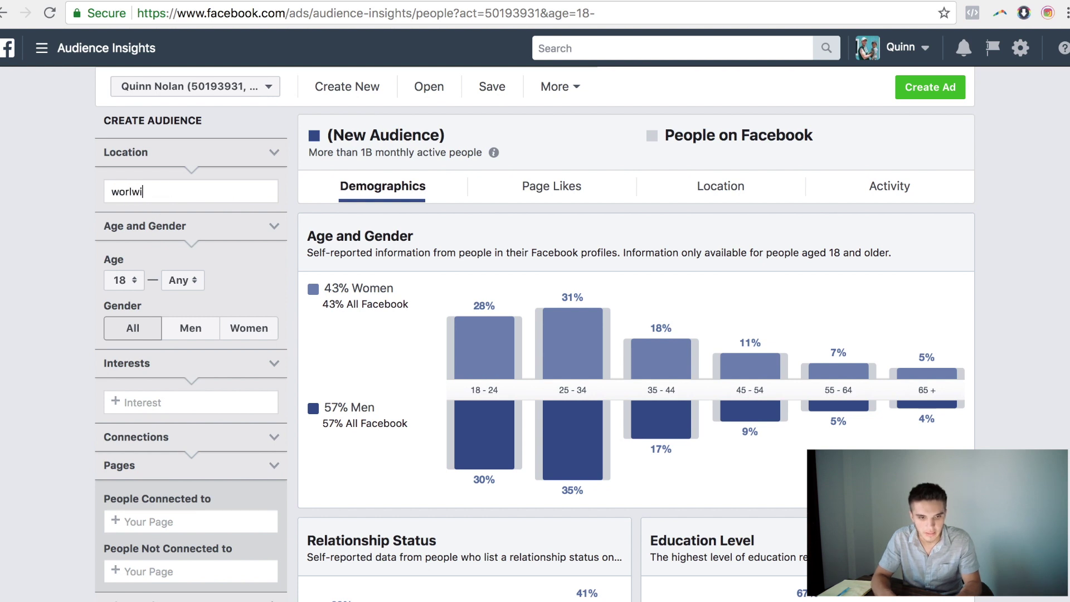
{"action": "type", "text": "wide"}
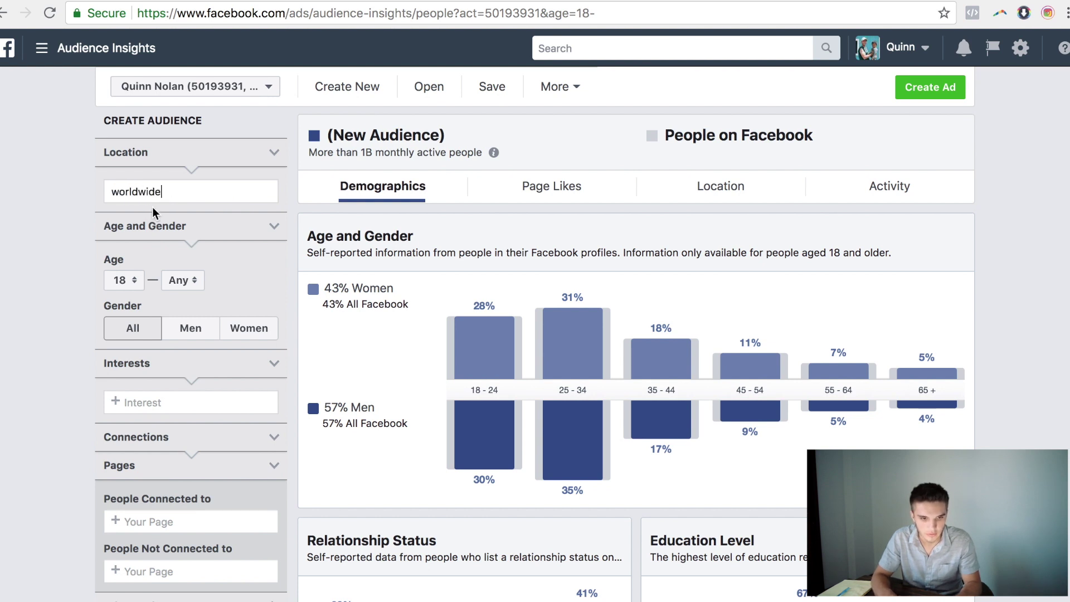
{"action": "key", "text": "alt+BackSpace"}
{"action": "type", "text": "united "}
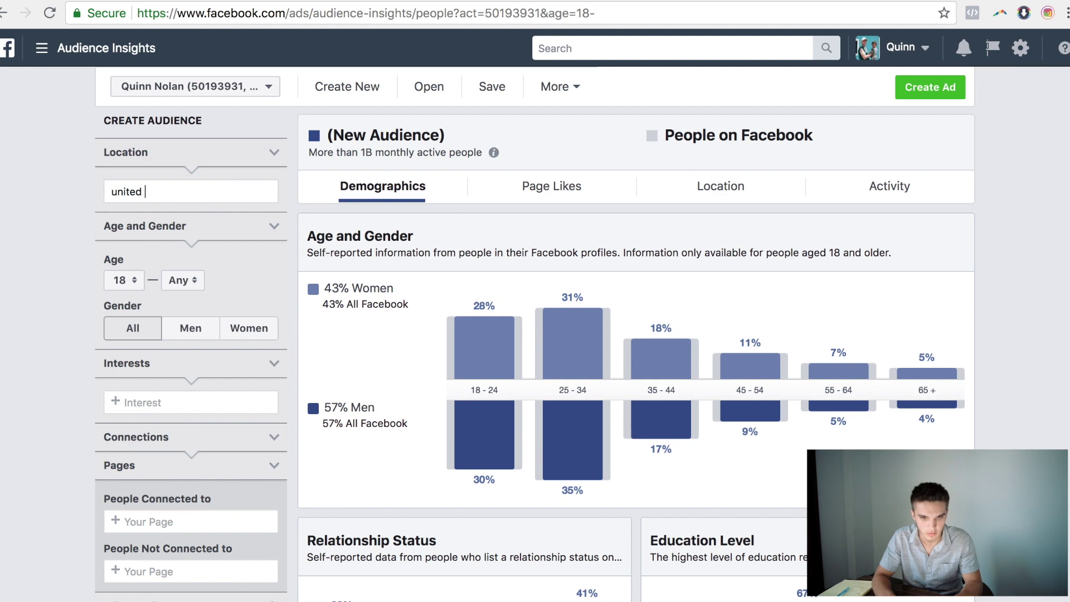
{"action": "type", "text": "states"}
{"action": "left_click", "coordinate": [163, 214]}
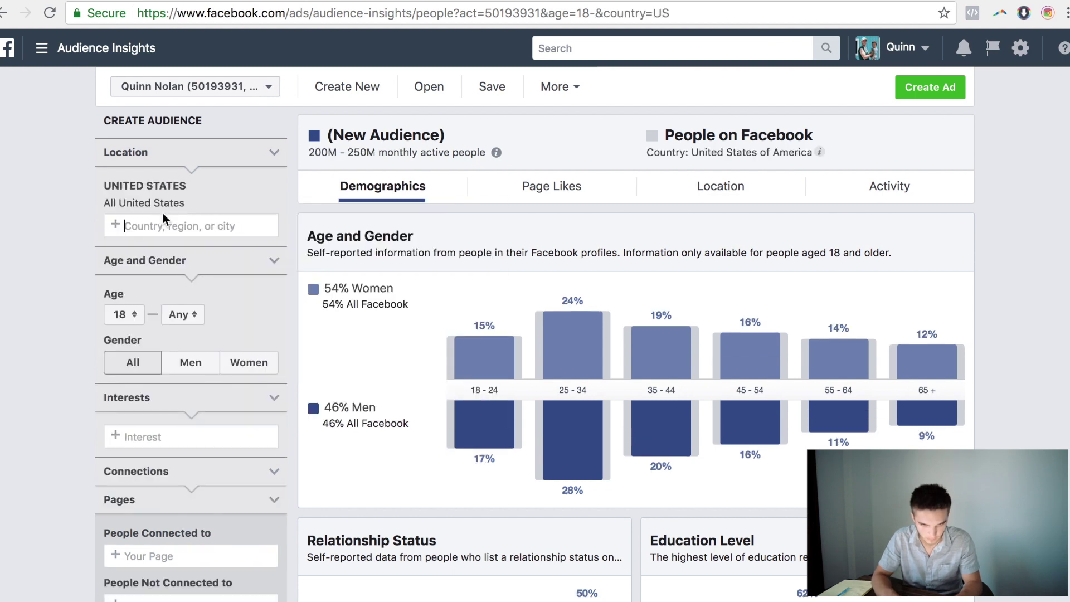
{"action": "left_click_drag", "start_coordinate": [309, 153], "coordinate": [373, 155]}
Target Tallahassee, Florida, shrinking the estimate to 200K–250K people
{"action": "left_click", "coordinate": [207, 229]}
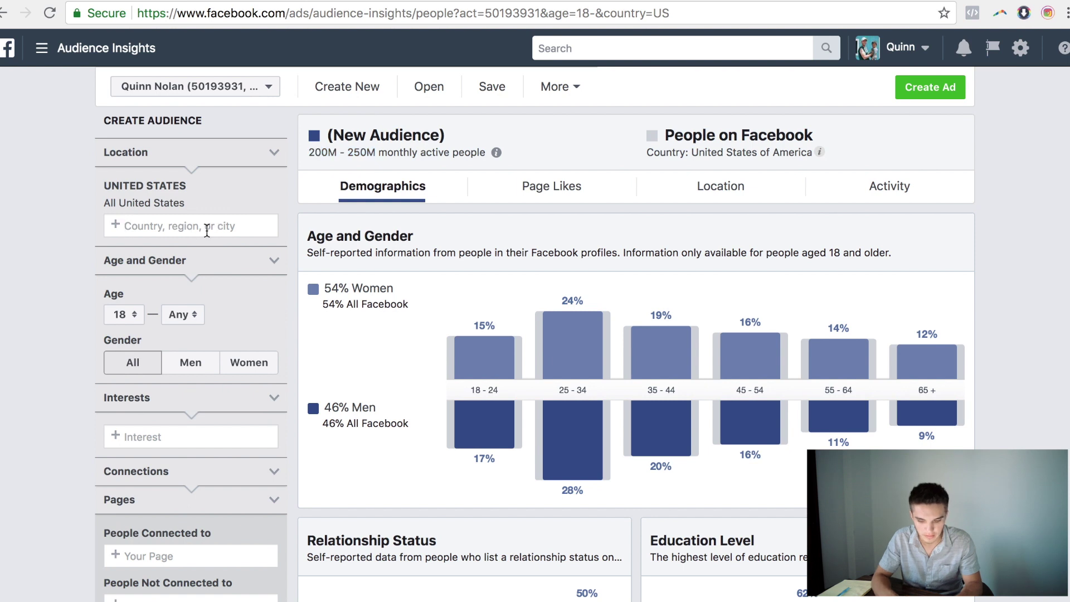
{"action": "type", "text": "talla"}
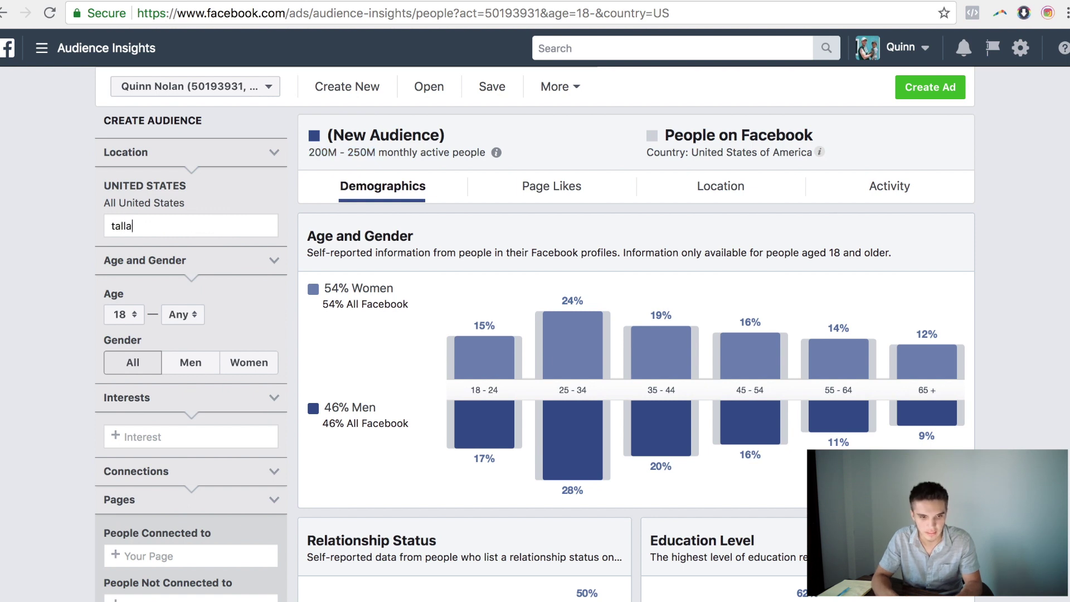
{"action": "left_click", "coordinate": [202, 273]}
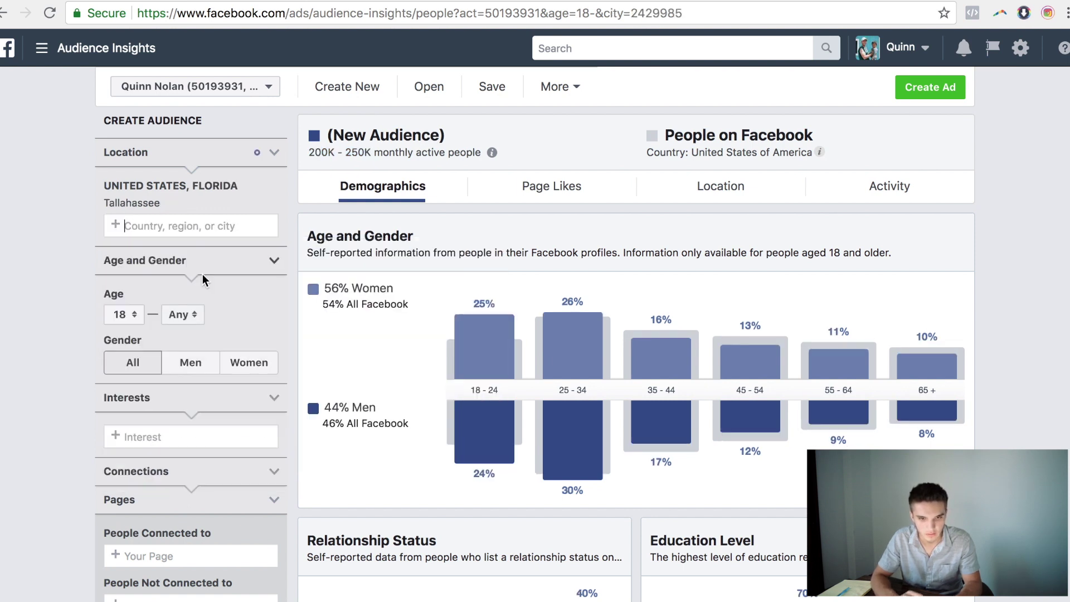
{"action": "left_click_drag", "start_coordinate": [309, 153], "coordinate": [371, 153]}
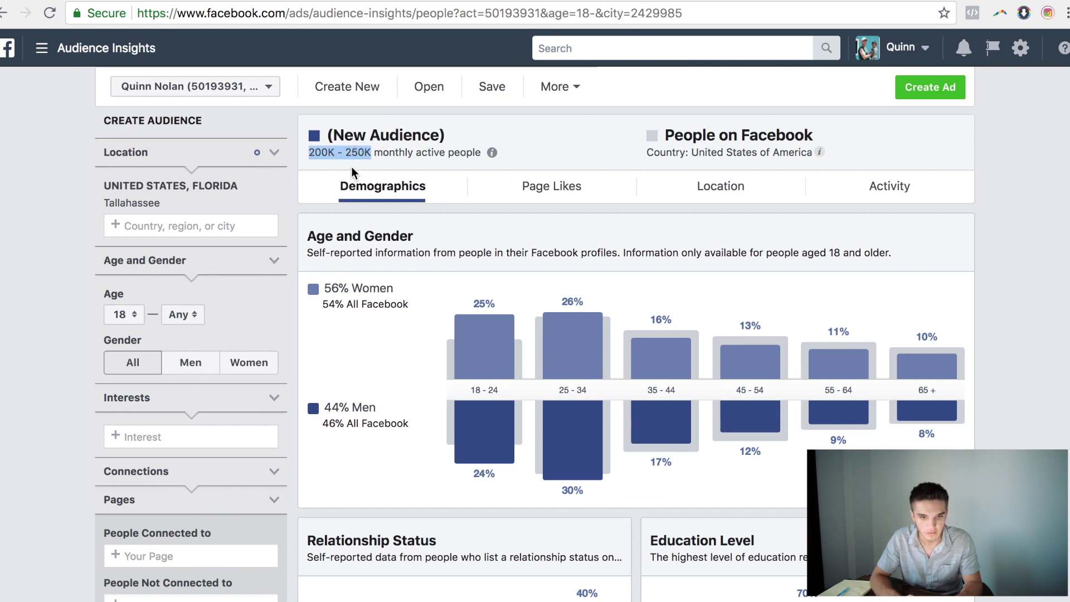
Set the audience age range to 25 through 40
{"action": "left_click", "coordinate": [61, 278]}
{"action": "scroll", "coordinate": [54, 278], "scroll_direction": "down", "scroll_amount": 2}
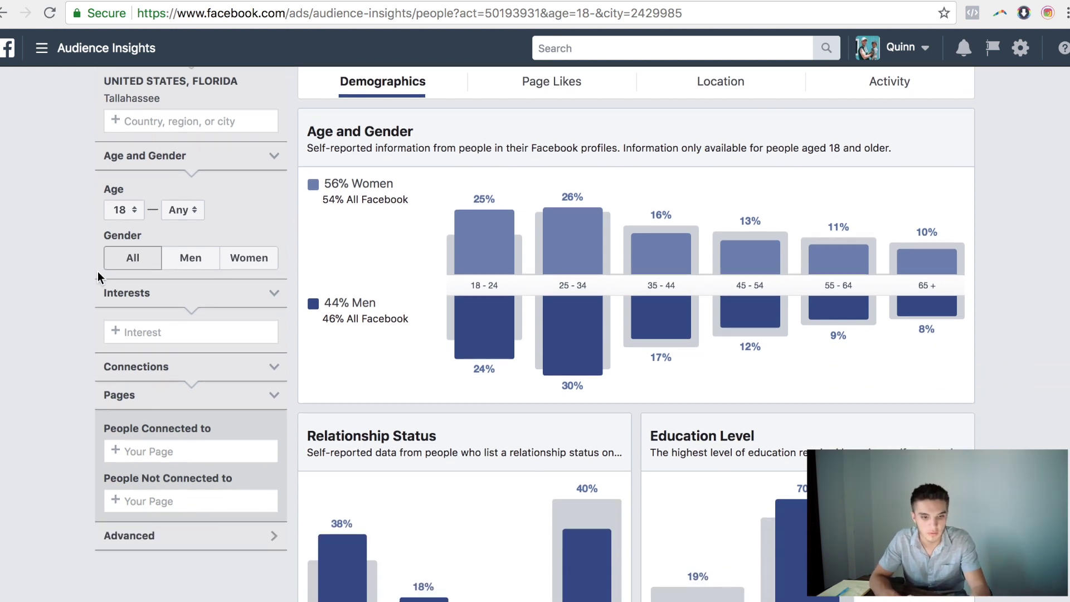
{"action": "left_click", "coordinate": [133, 210]}
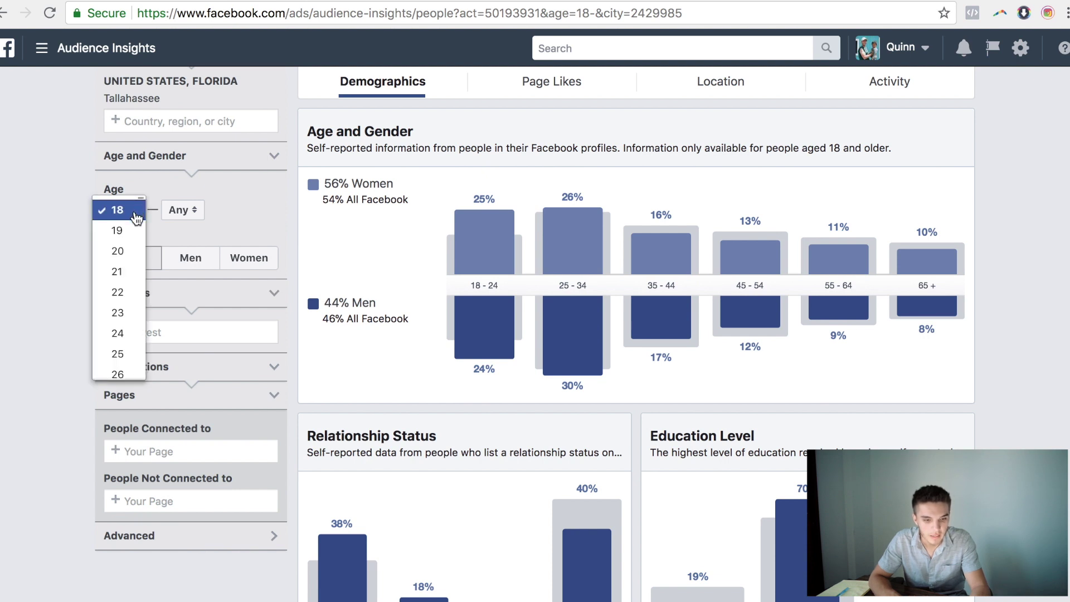
{"action": "left_click", "coordinate": [124, 354]}
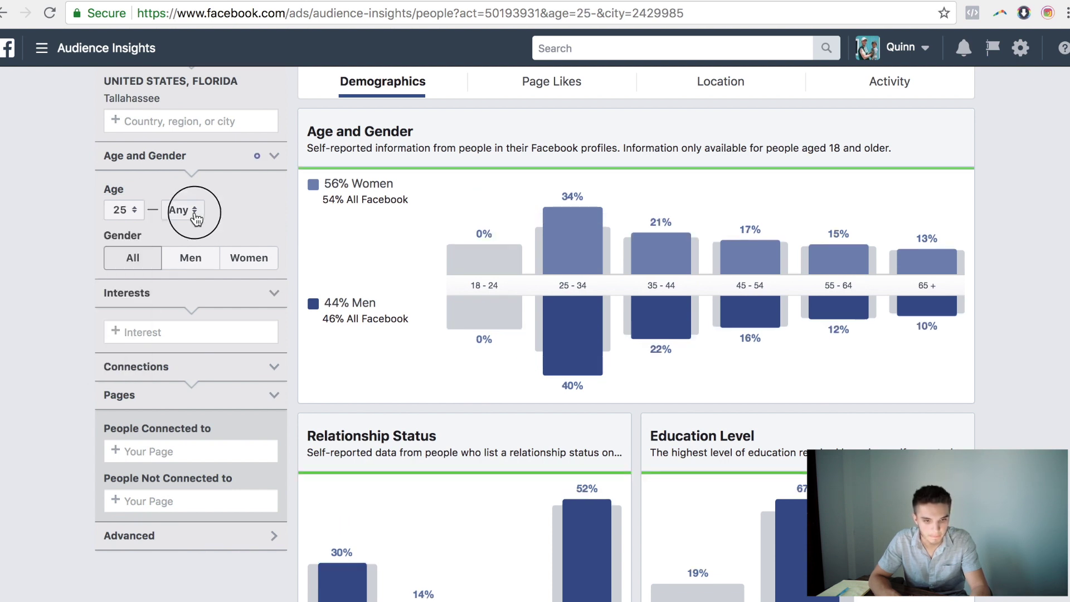
{"action": "left_click", "coordinate": [194, 211]}
{"action": "scroll", "coordinate": [187, 360], "scroll_direction": "down", "scroll_amount": 5}
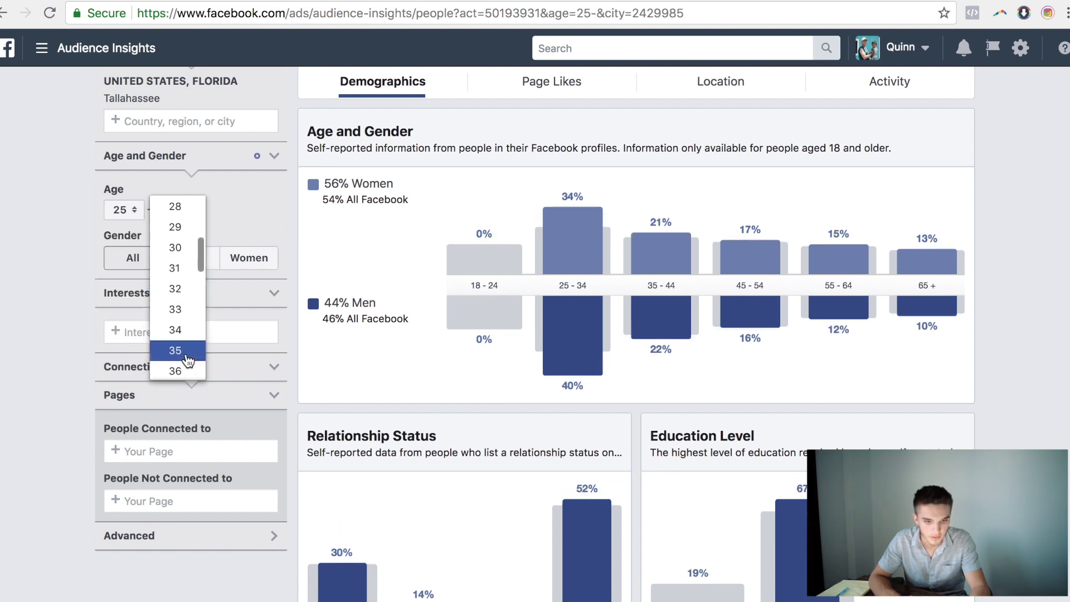
{"action": "left_click", "coordinate": [187, 359]}
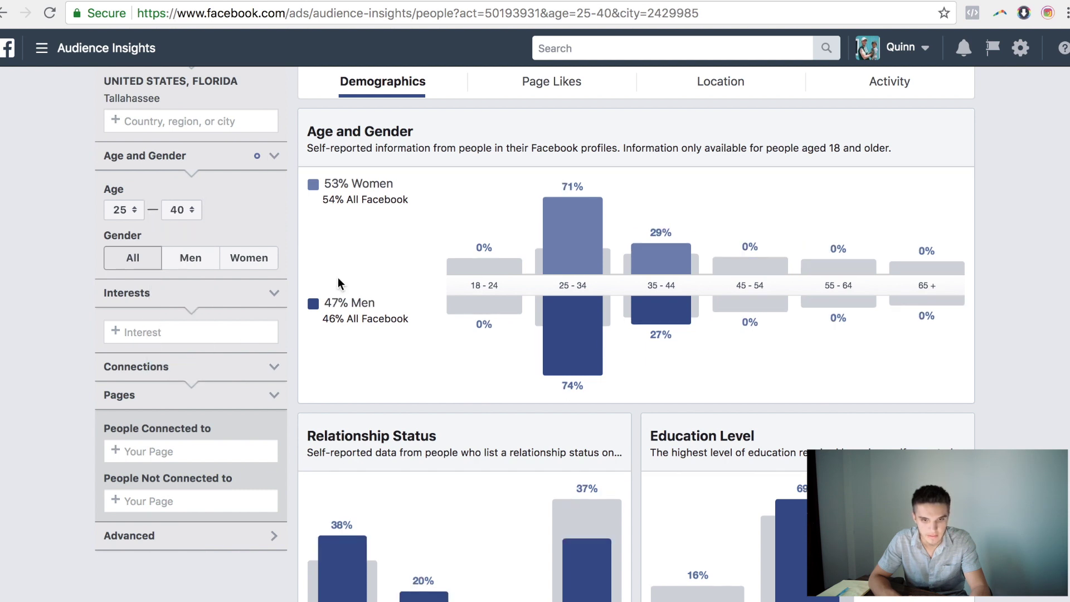
Review the 70K–80K estimate and the 53% women, 47% men split
{"action": "scroll", "coordinate": [338, 276], "scroll_direction": "up", "scroll_amount": 2}
{"action": "scroll", "coordinate": [337, 276], "scroll_direction": "up", "scroll_amount": 1}
{"action": "left_click_drag", "start_coordinate": [309, 153], "coordinate": [358, 156]}
{"action": "left_click", "coordinate": [569, 121]}
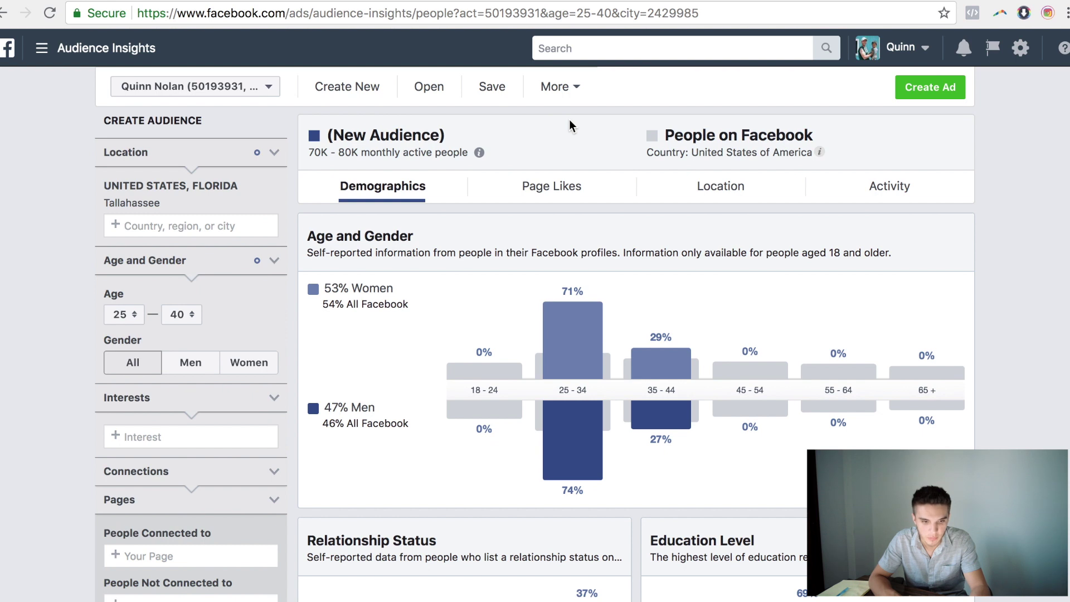
{"action": "left_click_drag", "start_coordinate": [326, 291], "coordinate": [390, 290]}
{"action": "left_click_drag", "start_coordinate": [325, 403], "coordinate": [389, 403]}
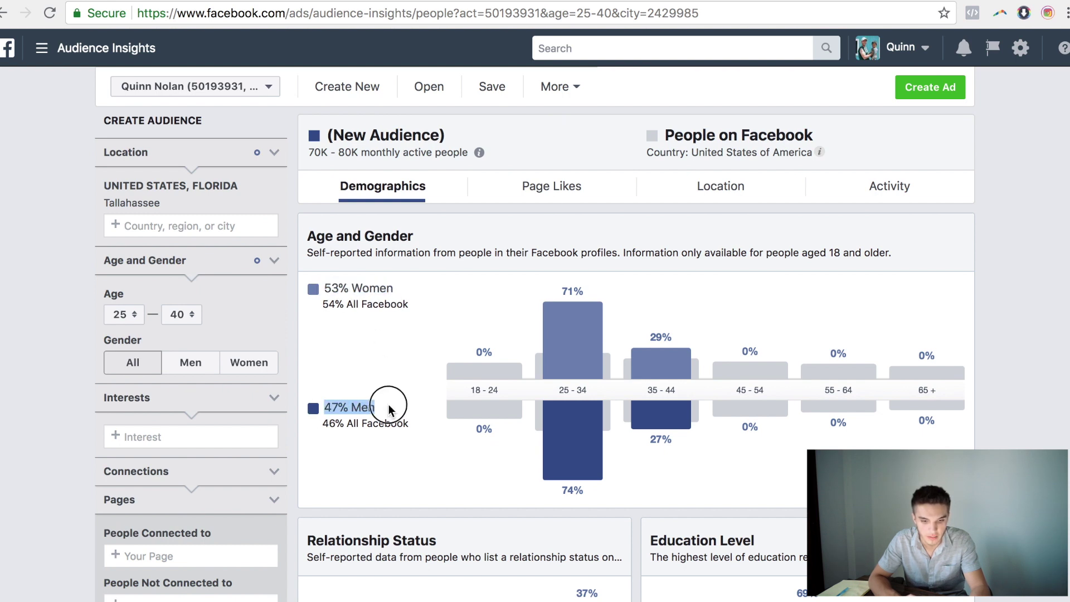
{"action": "left_click", "coordinate": [396, 330]}
{"action": "scroll", "coordinate": [396, 330], "scroll_direction": "down", "scroll_amount": 2}
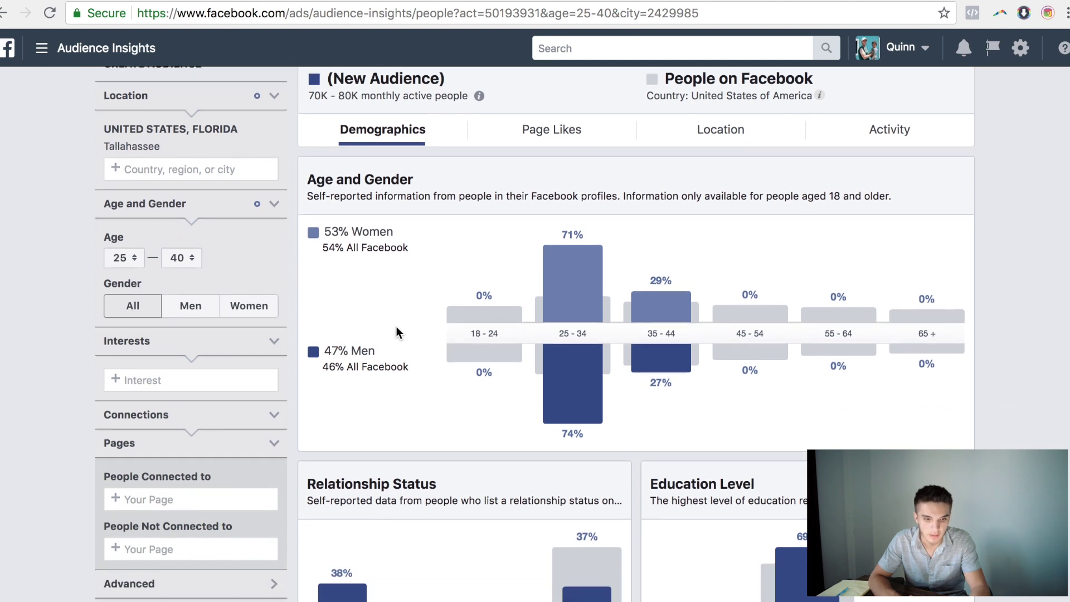
{"action": "left_click", "coordinate": [191, 282]}
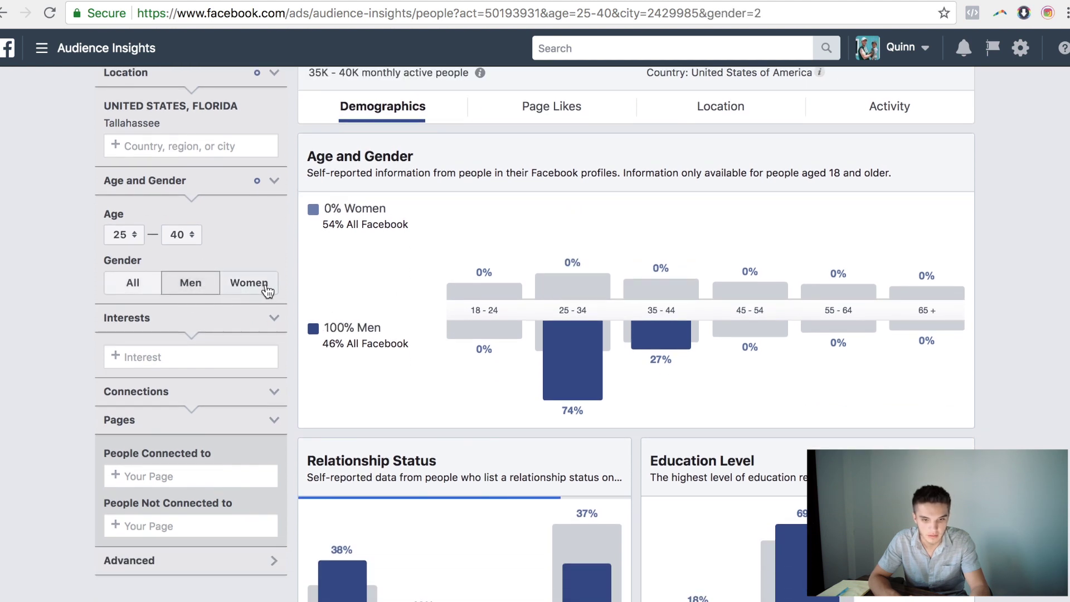
{"action": "left_click", "coordinate": [137, 285]}
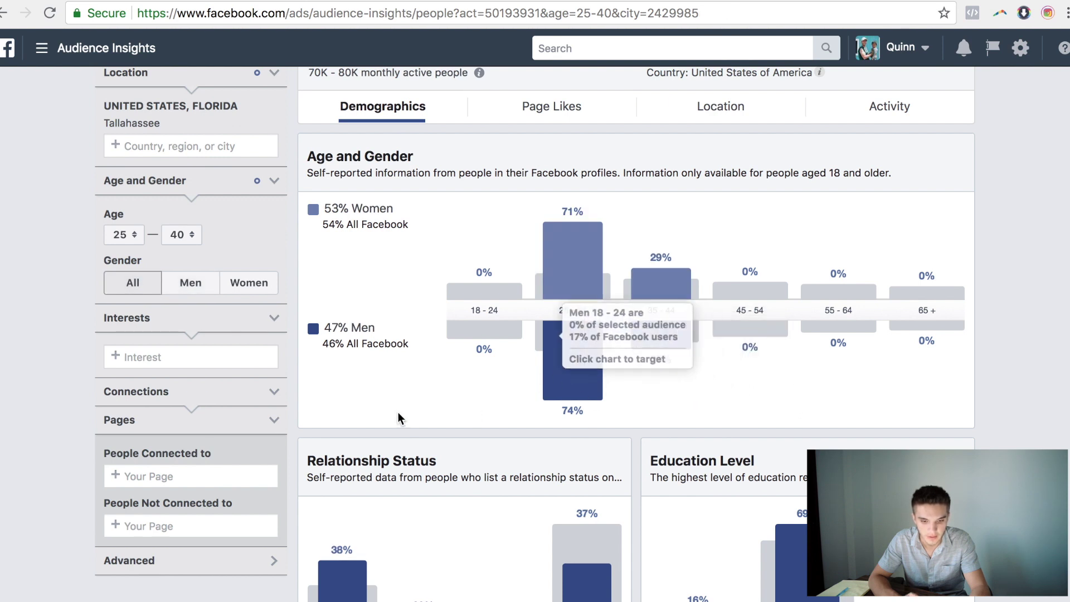
{"action": "scroll", "coordinate": [397, 412], "scroll_direction": "down", "scroll_amount": 2}
{"action": "scroll", "coordinate": [423, 389], "scroll_direction": "down", "scroll_amount": 4}
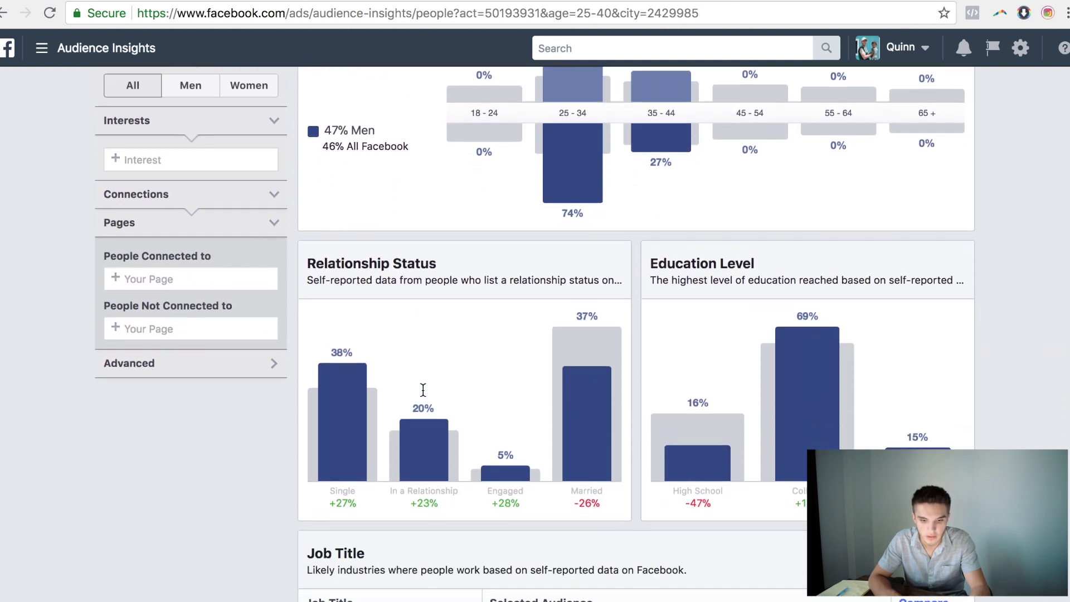
{"action": "scroll", "coordinate": [681, 338], "scroll_direction": "down", "scroll_amount": 2}
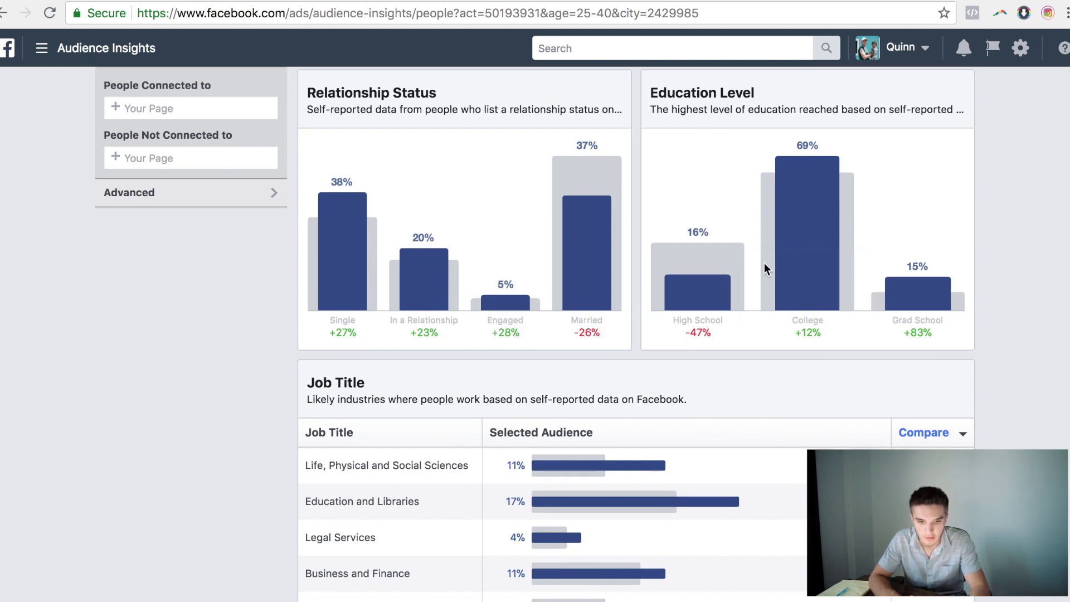
{"action": "mouse_move", "coordinate": [343, 303]}
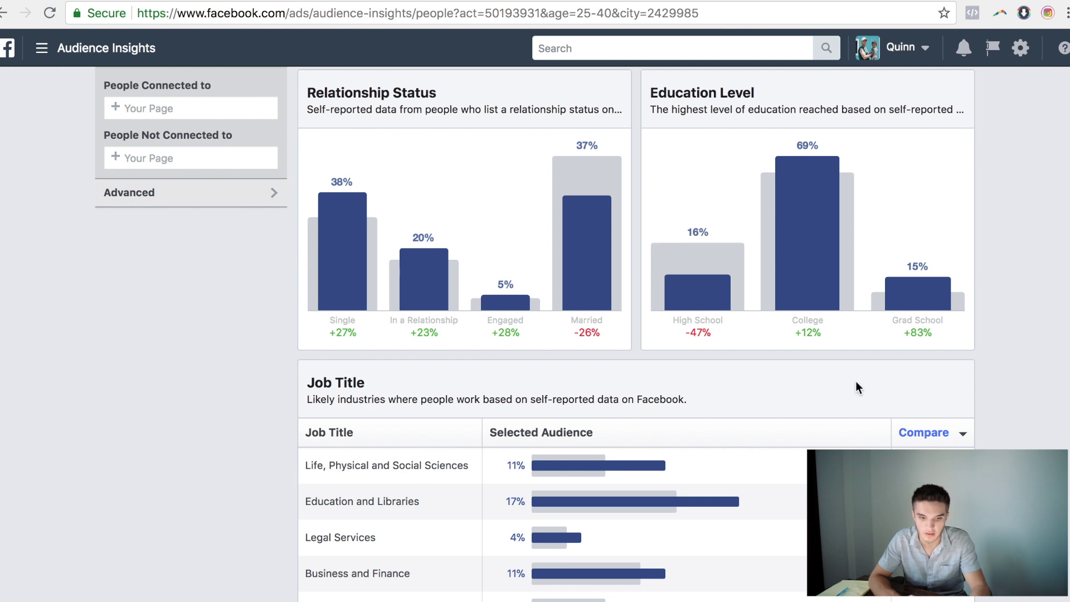
{"action": "scroll", "coordinate": [1021, 393], "scroll_direction": "down", "scroll_amount": 5}
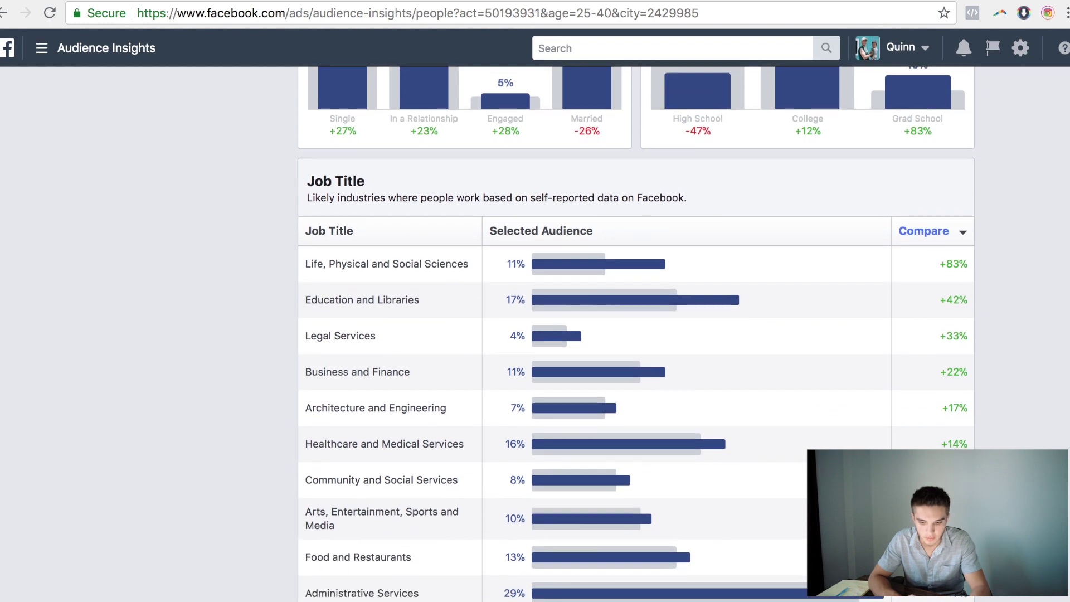
{"action": "scroll", "coordinate": [681, 484], "scroll_direction": "down", "scroll_amount": 10}
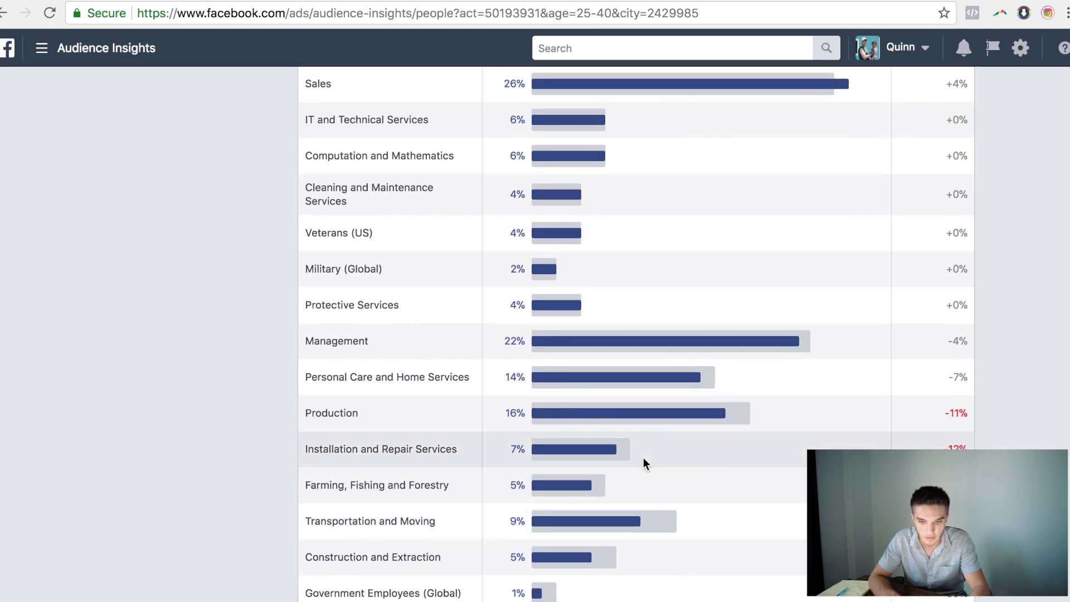
{"action": "scroll", "coordinate": [643, 464], "scroll_direction": "up", "scroll_amount": 2}
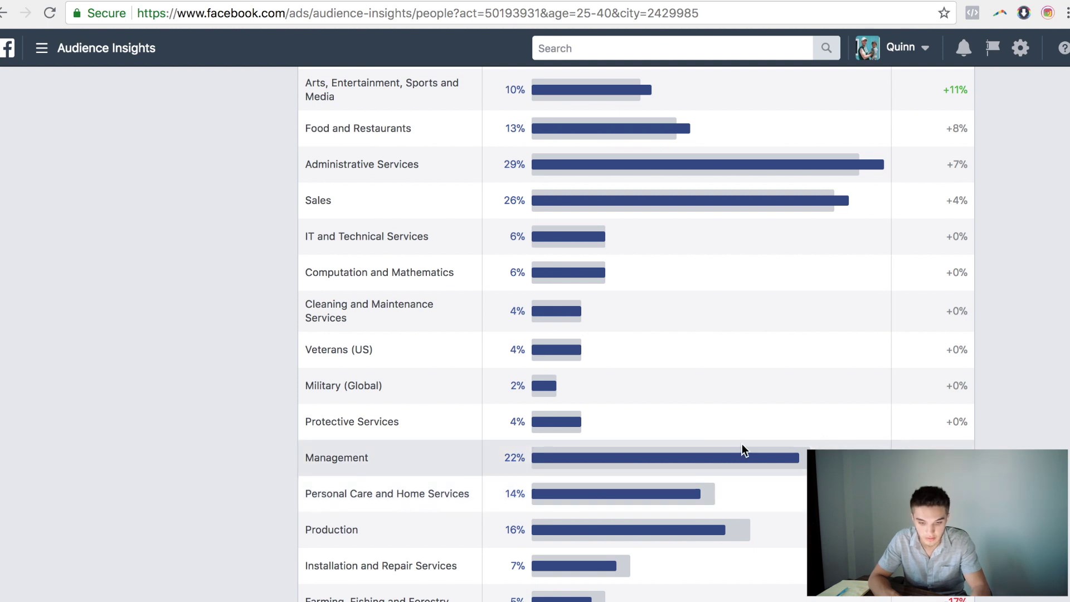
{"action": "scroll", "coordinate": [743, 449], "scroll_direction": "up", "scroll_amount": 7}
{"action": "scroll", "coordinate": [743, 447], "scroll_direction": "up", "scroll_amount": 11}
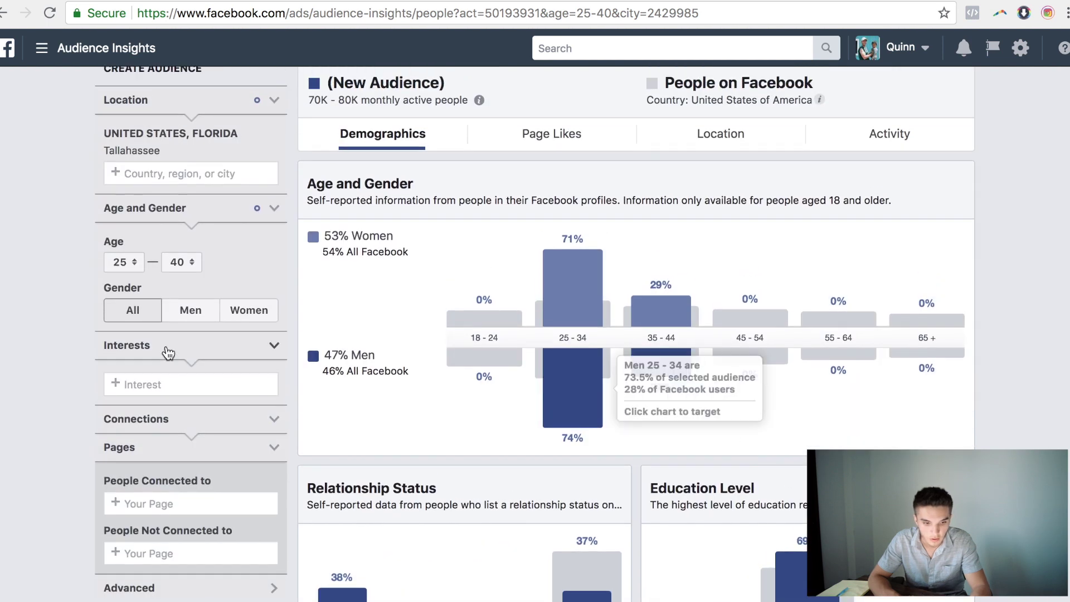
Add In-N-Out Burger and Beer as audience interests
{"action": "left_click", "coordinate": [150, 382]}
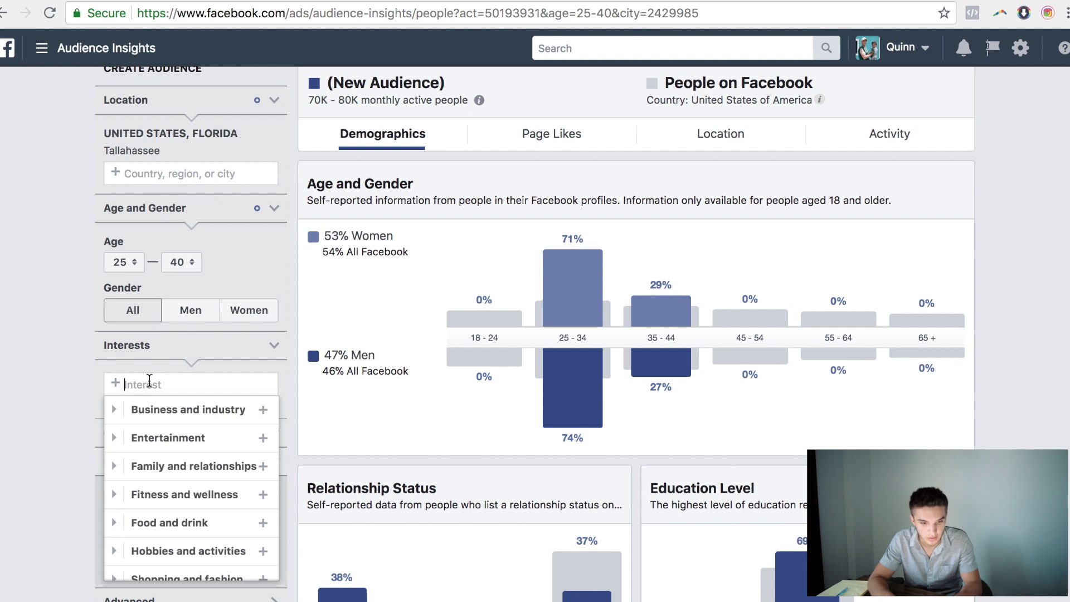
{"action": "type", "text": "bber"}
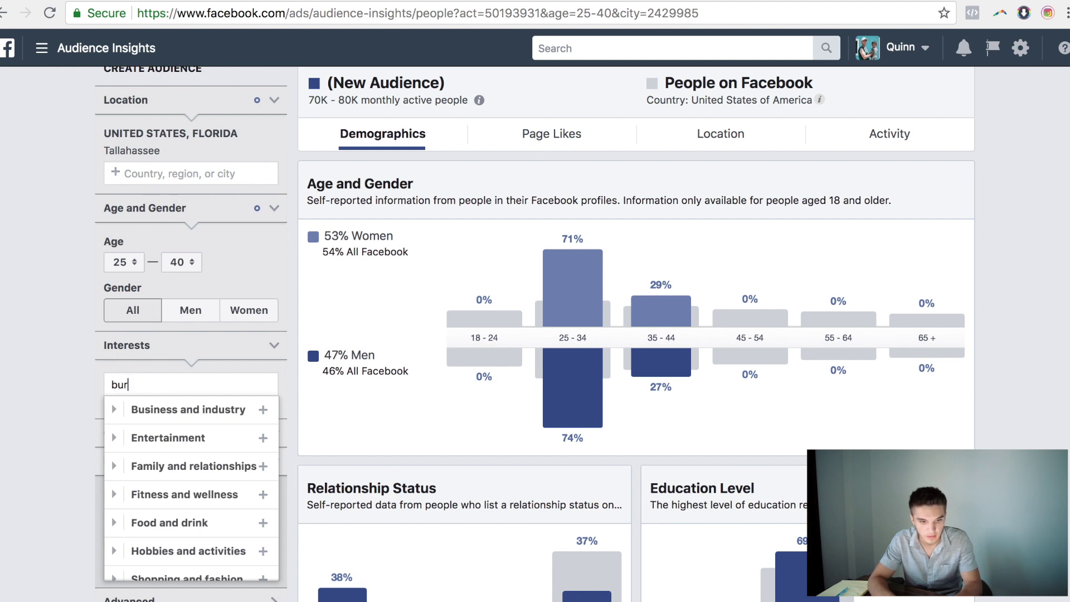
{"action": "type", "text": "ger"}
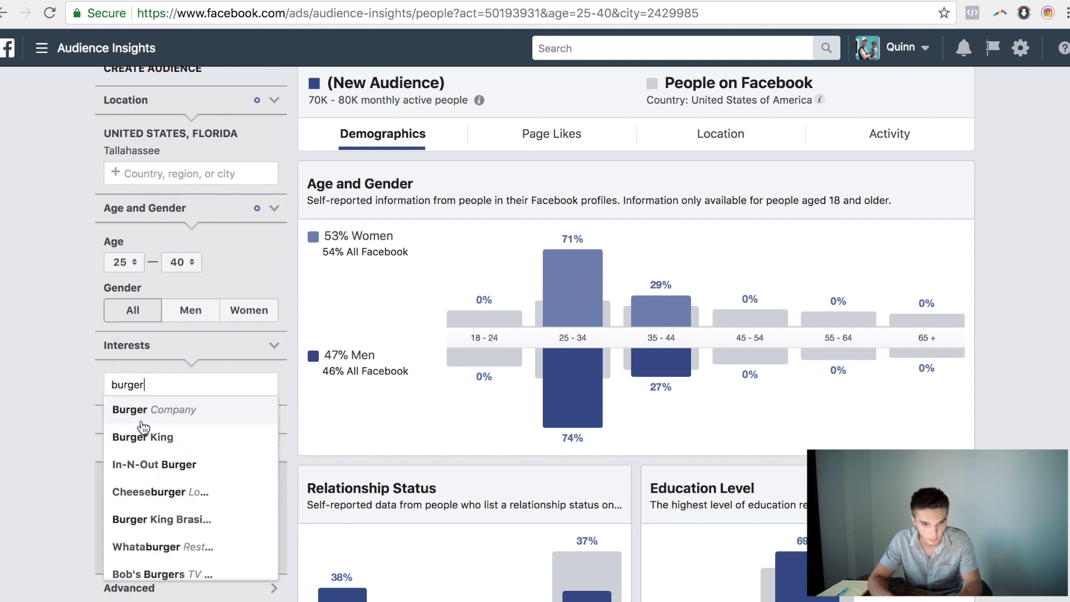
{"action": "left_click", "coordinate": [154, 466]}
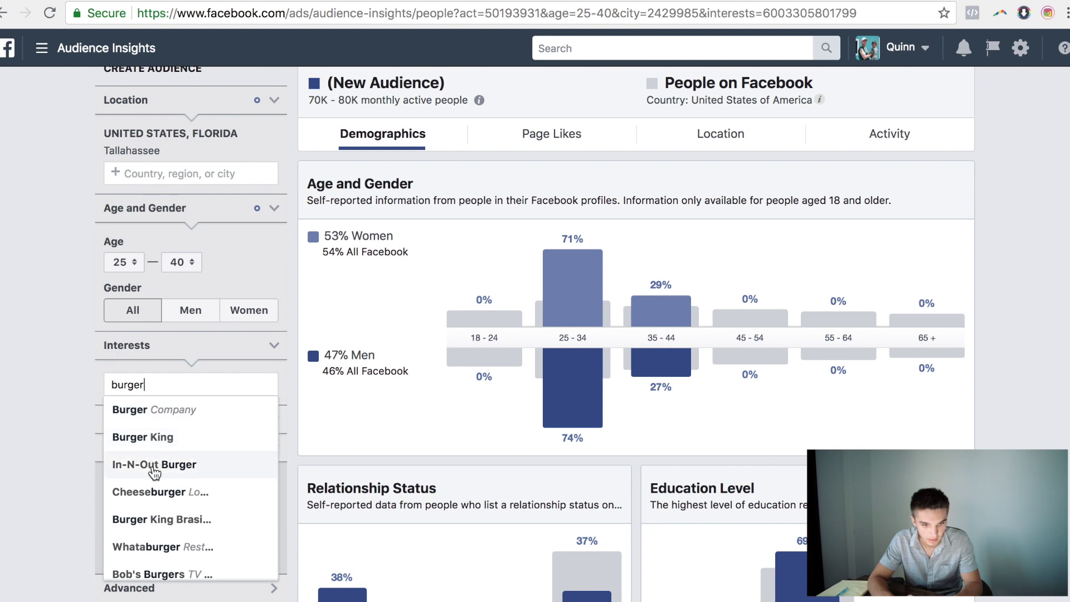
{"action": "scroll", "coordinate": [18, 393], "scroll_direction": "down", "scroll_amount": 1}
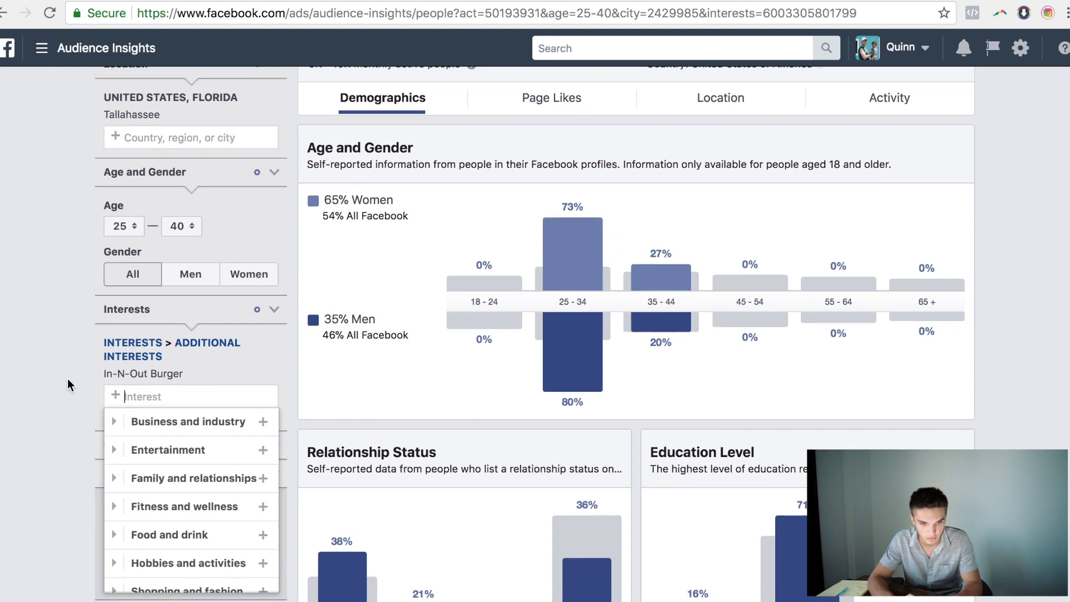
{"action": "left_click", "coordinate": [142, 394]}
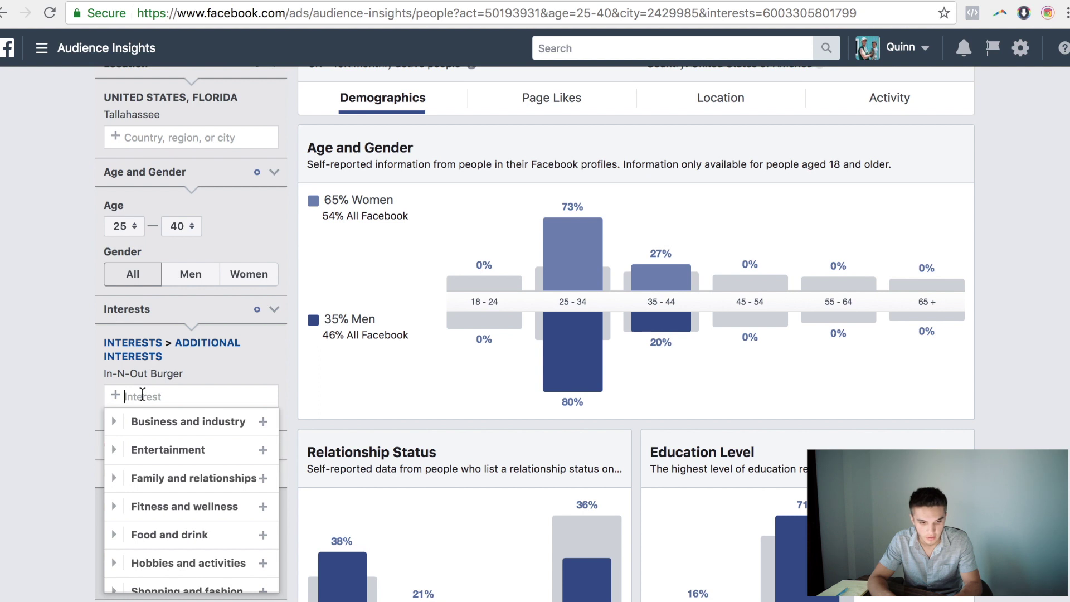
{"action": "type", "text": "american food"}
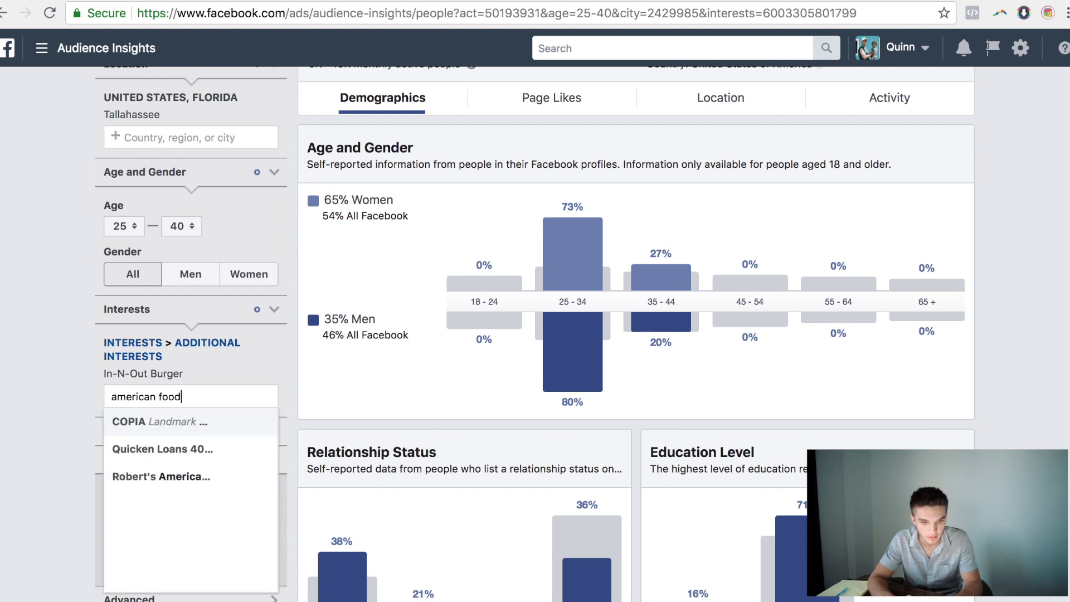
{"action": "key", "text": "ctrl+a"}
{"action": "type", "text": "am"}
{"action": "key", "text": "BackSpace"}
{"action": "key", "text": "BackSpace"}
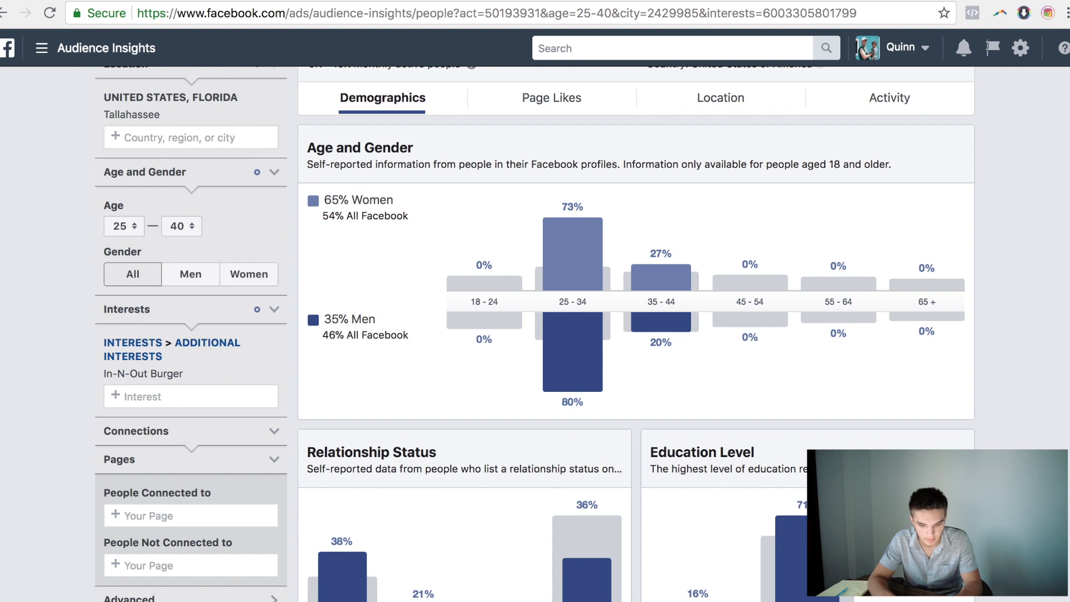
{"action": "type", "text": "beer"}
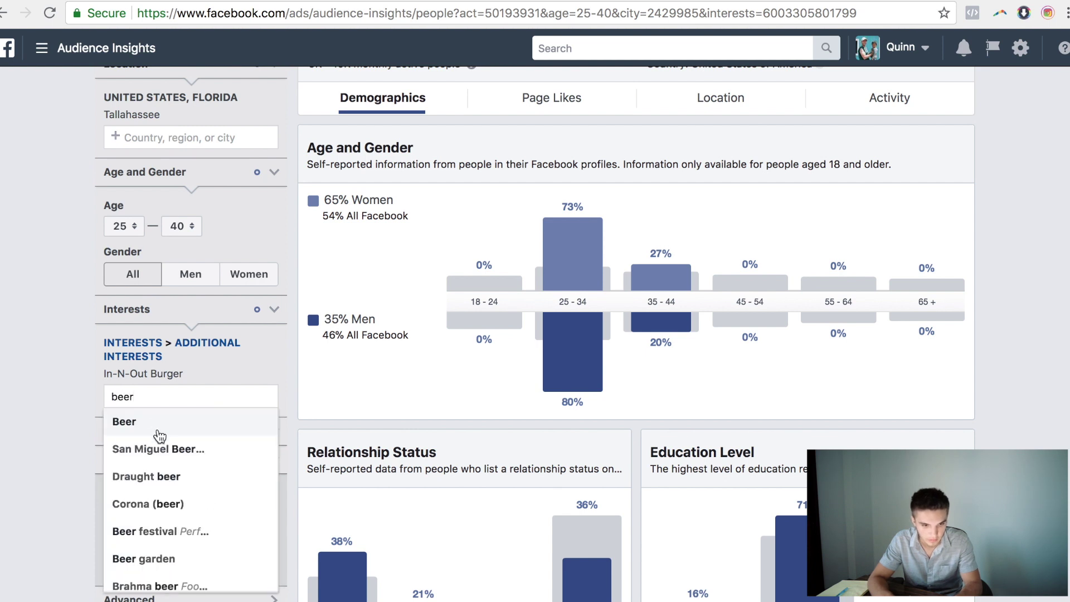
{"action": "left_click", "coordinate": [158, 432]}
Add Football as a further audience interest
{"action": "left_click", "coordinate": [55, 360]}
{"action": "scroll", "coordinate": [118, 369], "scroll_direction": "down", "scroll_amount": 2}
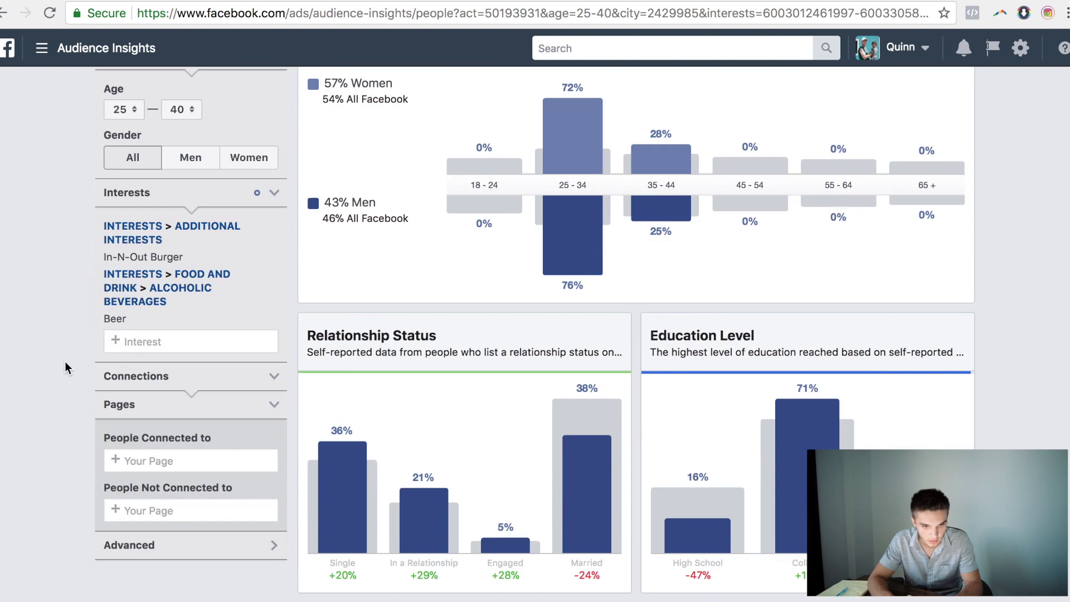
{"action": "left_click", "coordinate": [179, 342]}
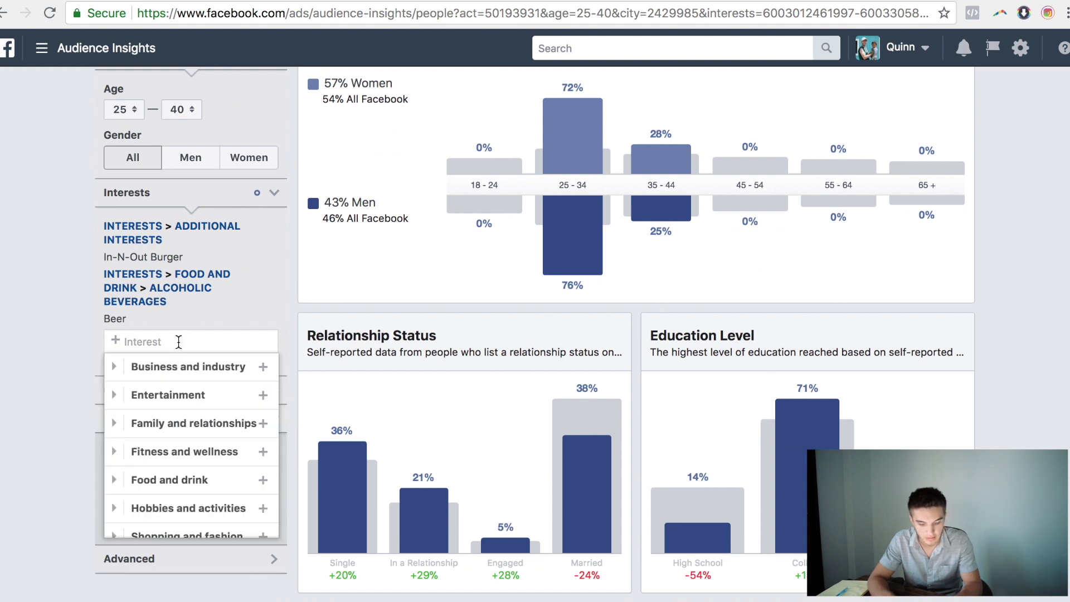
{"action": "type", "text": "football"}
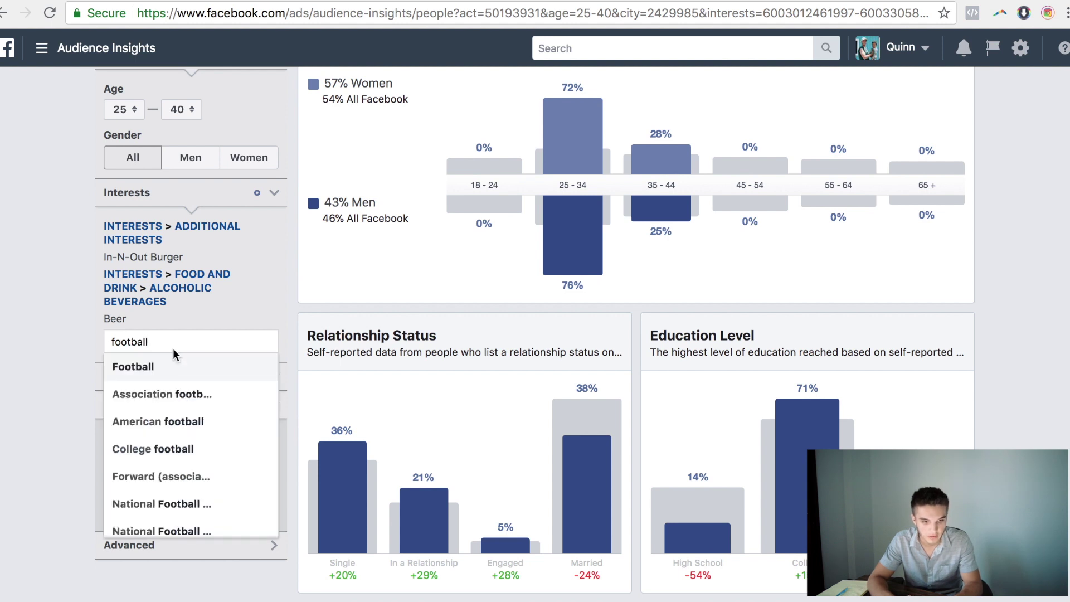
{"action": "left_click", "coordinate": [168, 365]}
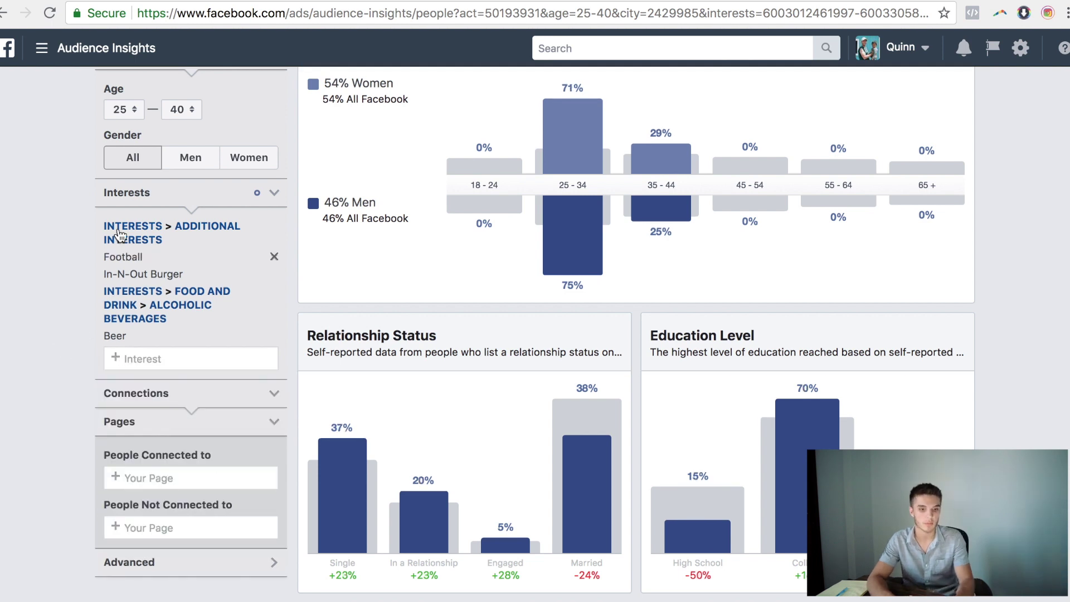
Limit the audience gender to men only
{"action": "scroll", "coordinate": [158, 268], "scroll_direction": "up", "scroll_amount": 5}
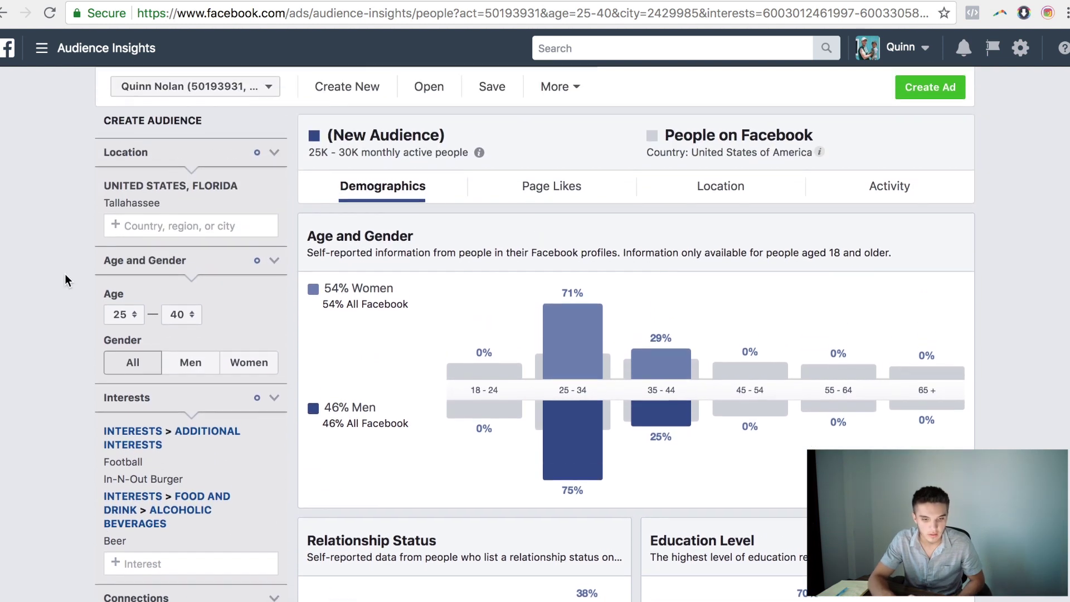
{"action": "scroll", "coordinate": [64, 273], "scroll_direction": "up", "scroll_amount": 2}
{"action": "left_click", "coordinate": [190, 363]}
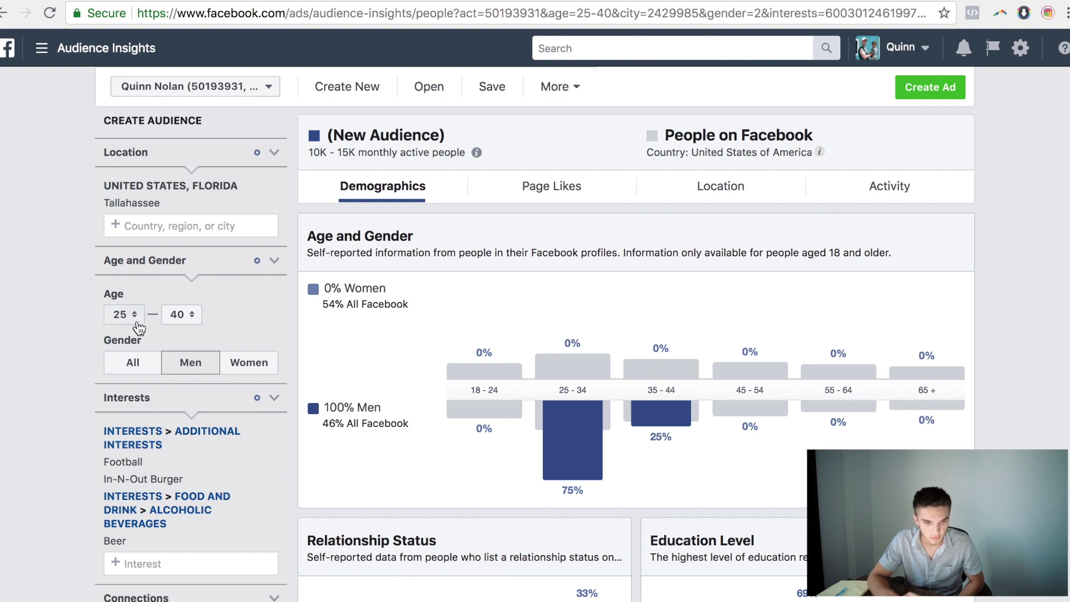
Set the maximum age to 60, after briefly trying 50
{"action": "left_click", "coordinate": [186, 317]}
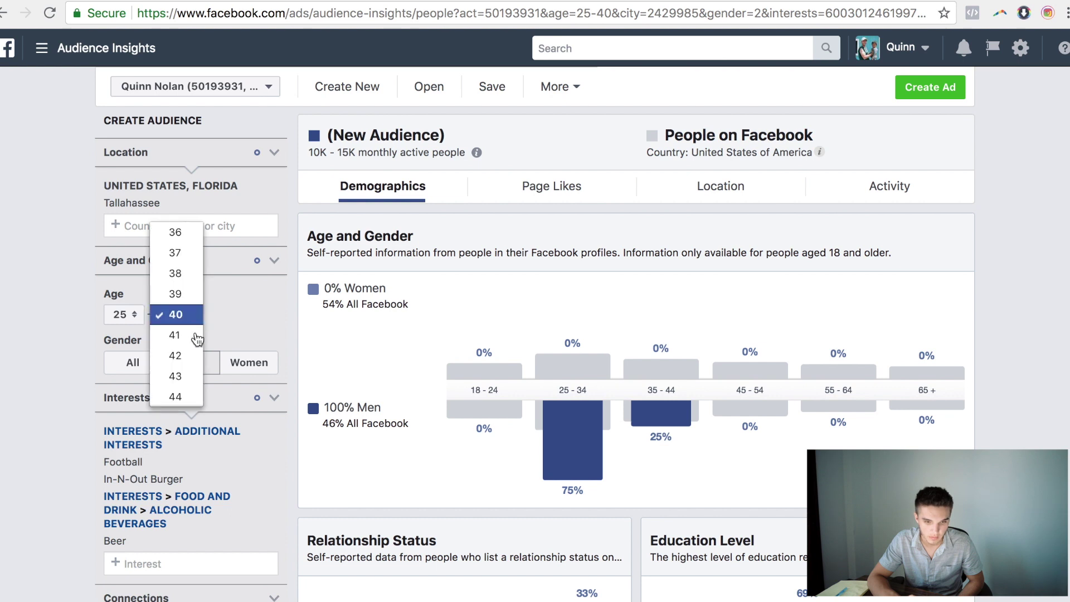
{"action": "scroll", "coordinate": [193, 362], "scroll_direction": "down", "scroll_amount": 5}
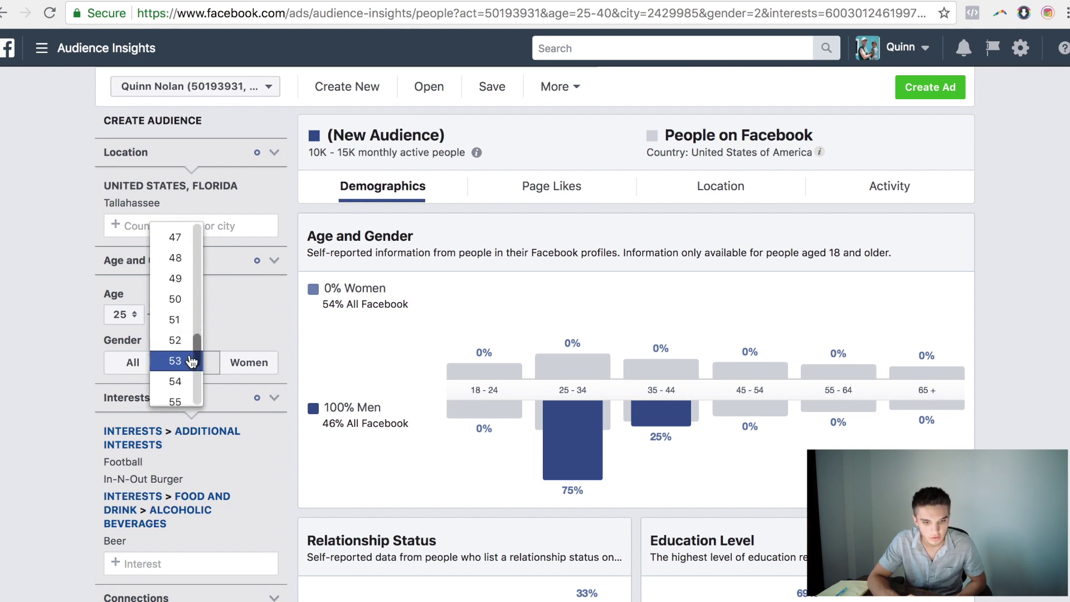
{"action": "scroll", "coordinate": [191, 363], "scroll_direction": "down", "scroll_amount": 3}
{"action": "left_click", "coordinate": [175, 328]}
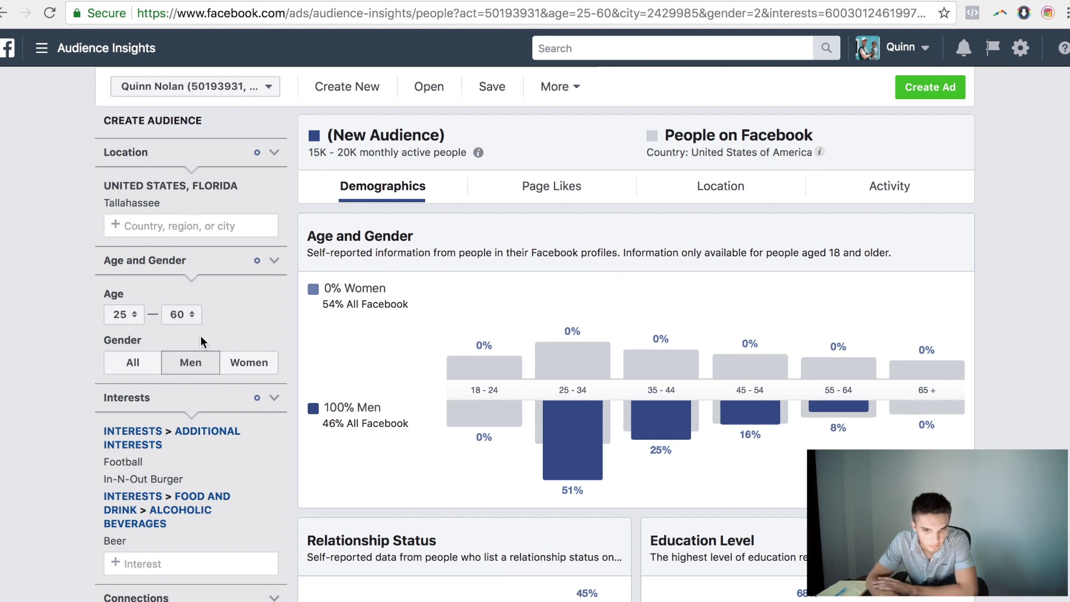
{"action": "left_click", "coordinate": [191, 315]}
{"action": "scroll", "coordinate": [184, 327], "scroll_direction": "up", "scroll_amount": 2}
{"action": "scroll", "coordinate": [179, 342], "scroll_direction": "up", "scroll_amount": 1}
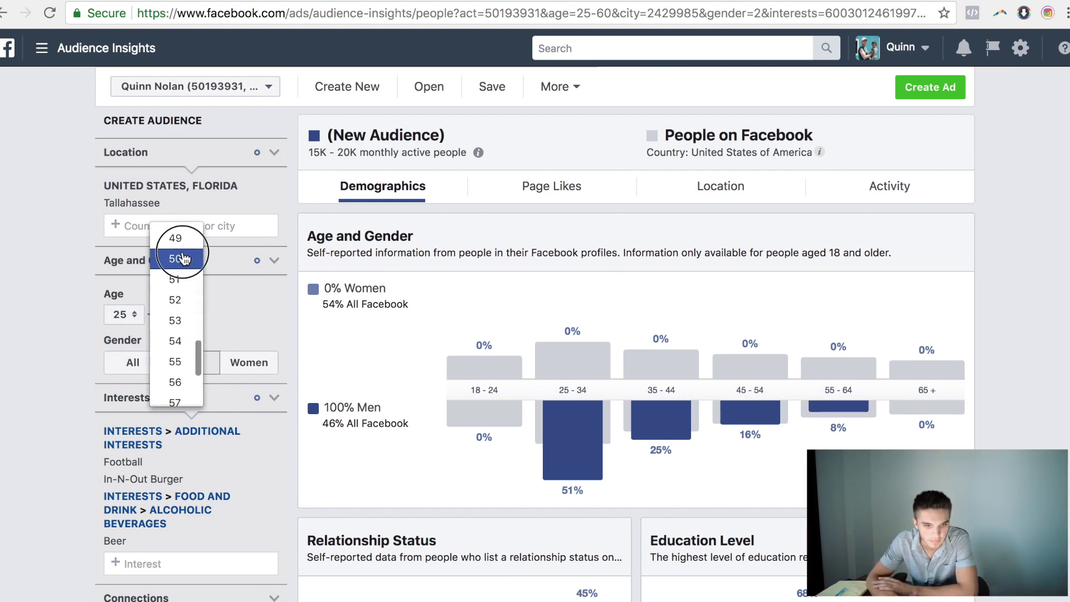
{"action": "left_click", "coordinate": [176, 256]}
{"action": "left_click", "coordinate": [181, 315]}
{"action": "scroll", "coordinate": [176, 345], "scroll_direction": "down", "scroll_amount": 4}
{"action": "left_click", "coordinate": [176, 301]}
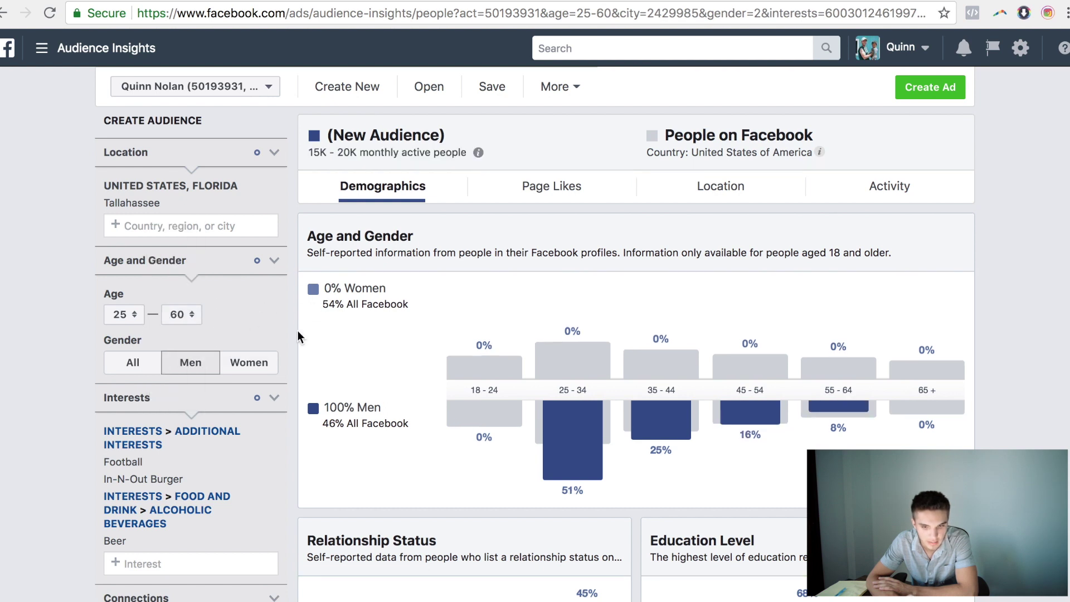
{"action": "scroll", "coordinate": [273, 341], "scroll_direction": "down", "scroll_amount": 1}
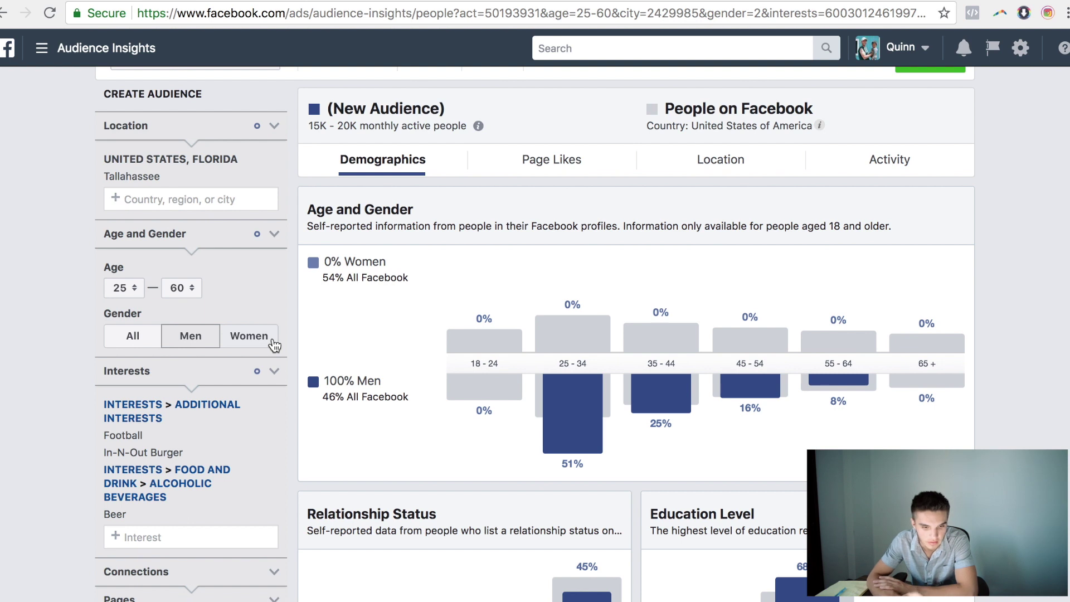
{"action": "scroll", "coordinate": [273, 341], "scroll_direction": "down", "scroll_amount": 3}
Browse the Food and drink interest categories, including Alcoholic beverages and Beverages
{"action": "left_click", "coordinate": [168, 362]}
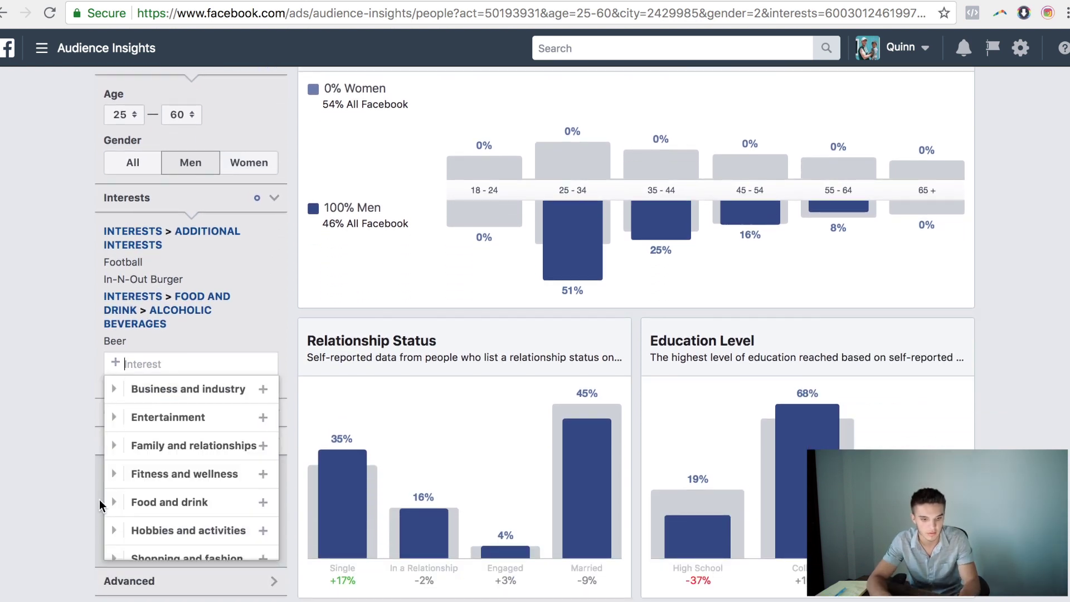
{"action": "left_click", "coordinate": [113, 502]}
{"action": "scroll", "coordinate": [119, 471], "scroll_direction": "down", "scroll_amount": 1}
{"action": "left_click", "coordinate": [126, 418]}
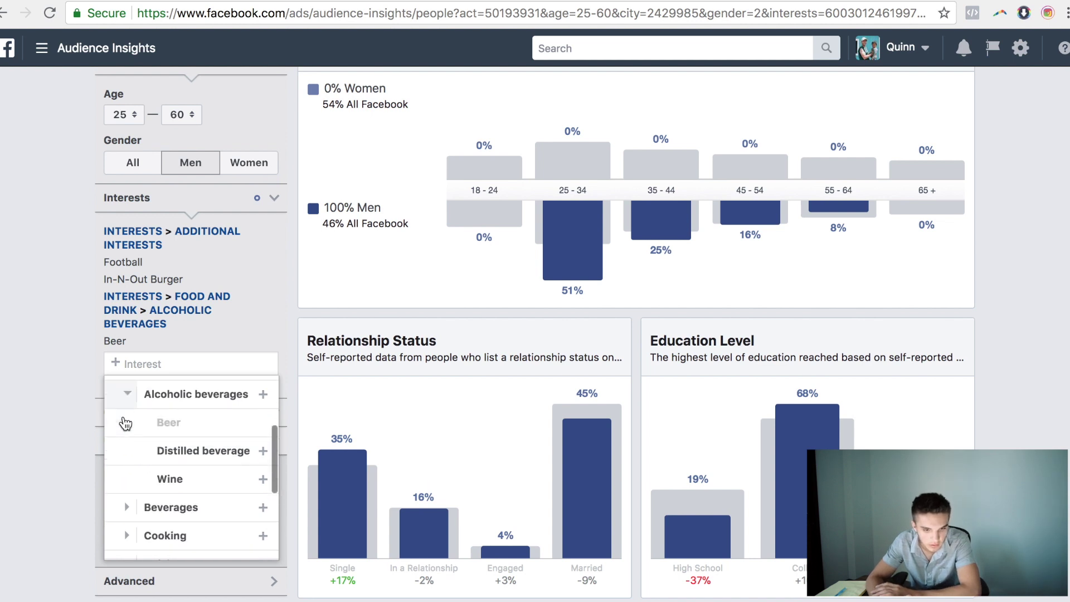
{"action": "left_click", "coordinate": [127, 501]}
{"action": "left_click", "coordinate": [126, 388]}
{"action": "scroll", "coordinate": [129, 446], "scroll_direction": "down", "scroll_amount": 2}
Look through Hobbies and activities, then add Miami Dolphins as an interest
{"action": "left_click", "coordinate": [135, 490]}
{"action": "scroll", "coordinate": [148, 505], "scroll_direction": "down", "scroll_amount": 2}
{"action": "scroll", "coordinate": [153, 508], "scroll_direction": "down", "scroll_amount": 1}
{"action": "scroll", "coordinate": [148, 504], "scroll_direction": "up", "scroll_amount": 2}
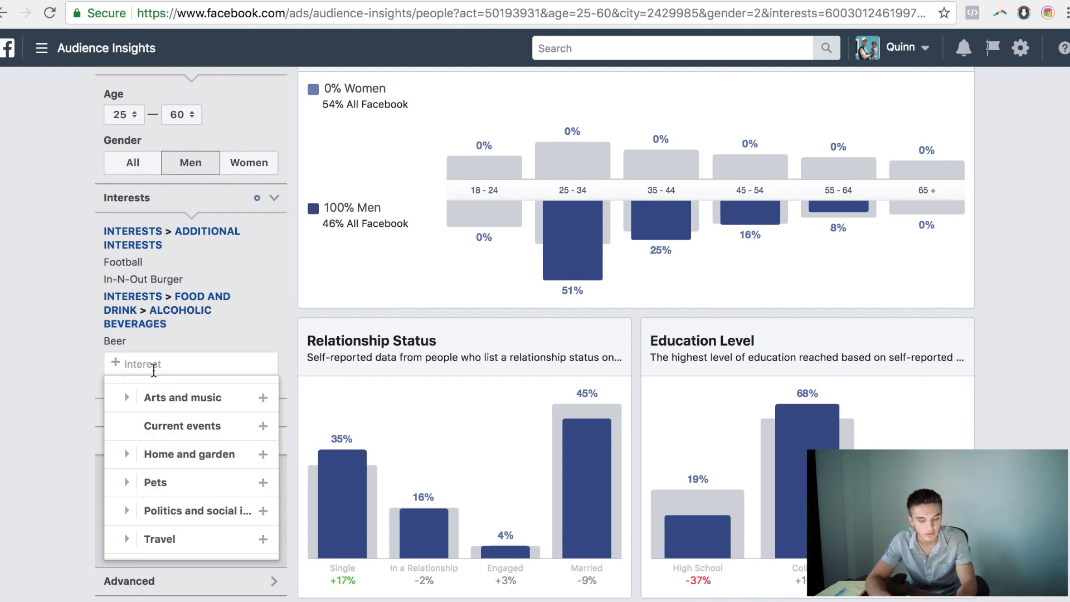
{"action": "type", "text": "miami "}
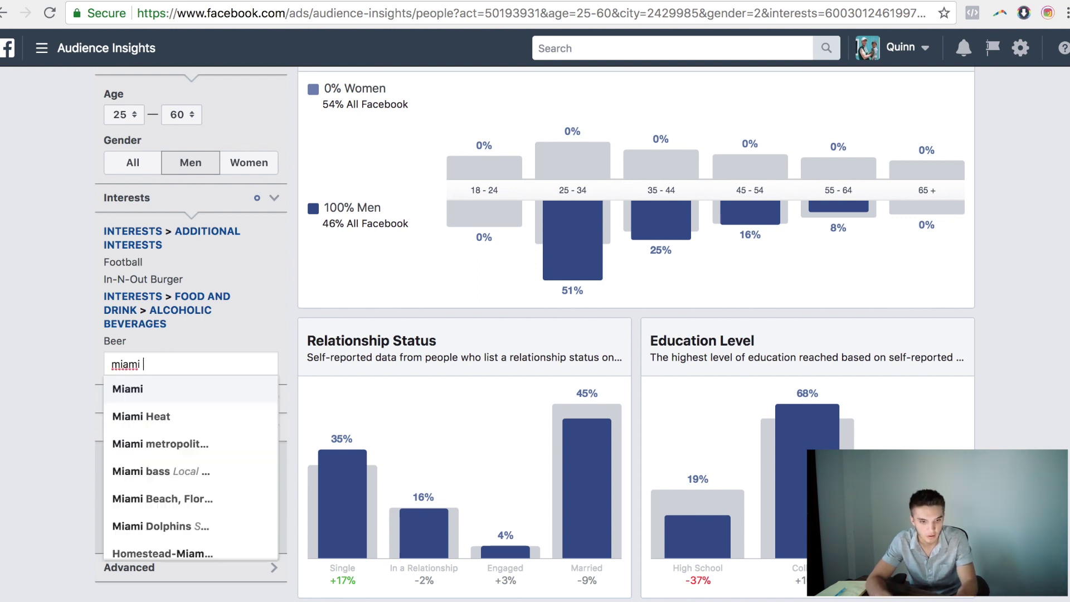
{"action": "type", "text": "dol"}
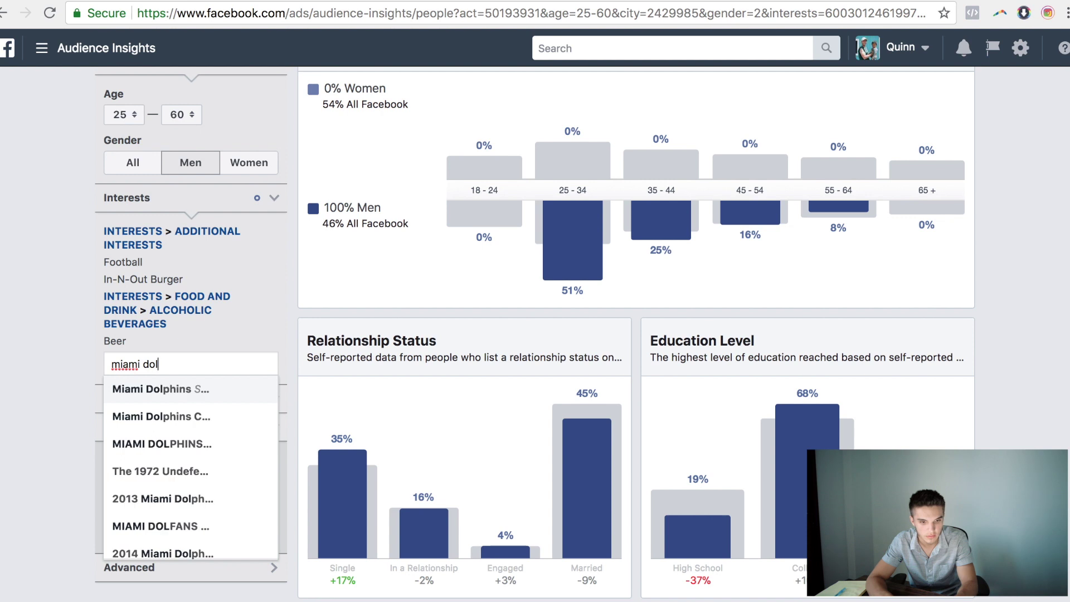
{"action": "left_click", "coordinate": [159, 391]}
Scroll through the Demographics and Job Title charts for the 15K–20K men-only Tallahassee audience
{"action": "scroll", "coordinate": [58, 357], "scroll_direction": "up", "scroll_amount": 2}
{"action": "scroll", "coordinate": [56, 352], "scroll_direction": "up", "scroll_amount": 2}
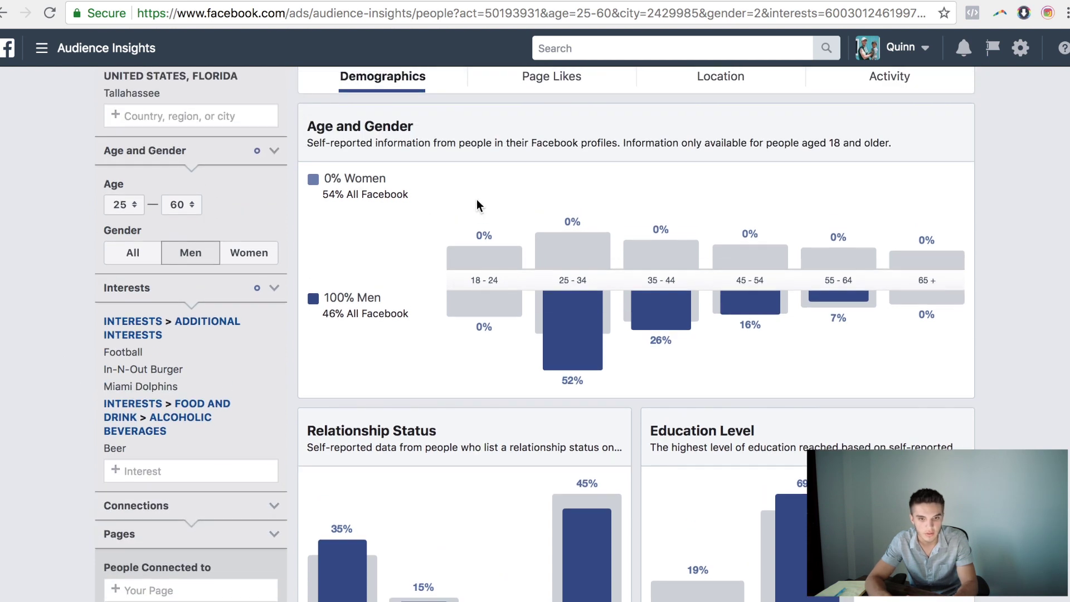
{"action": "scroll", "coordinate": [58, 426], "scroll_direction": "down", "scroll_amount": 5}
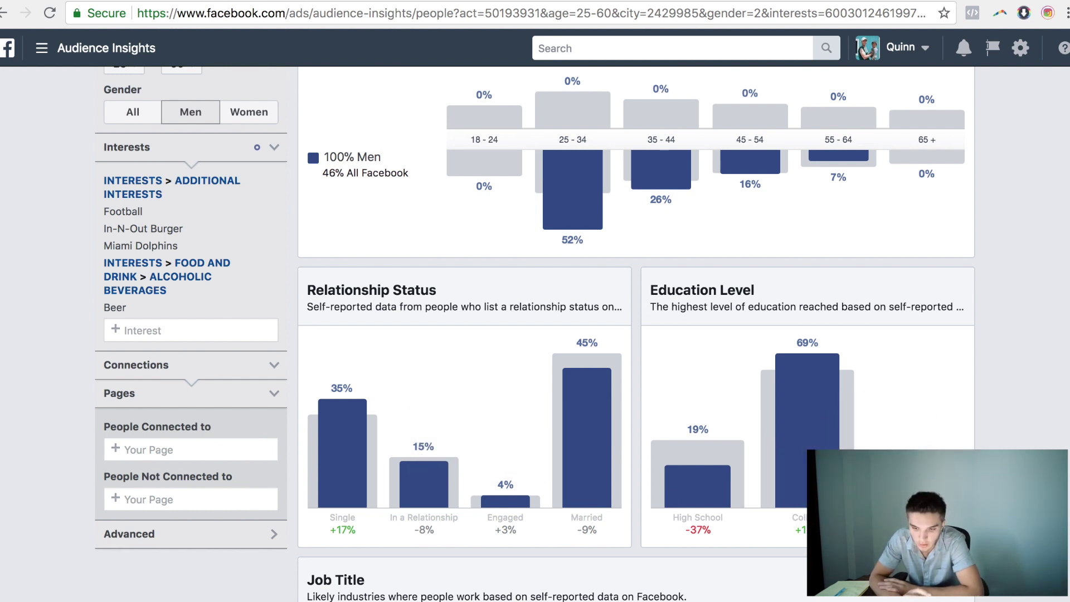
{"action": "scroll", "coordinate": [760, 352], "scroll_direction": "down", "scroll_amount": 1}
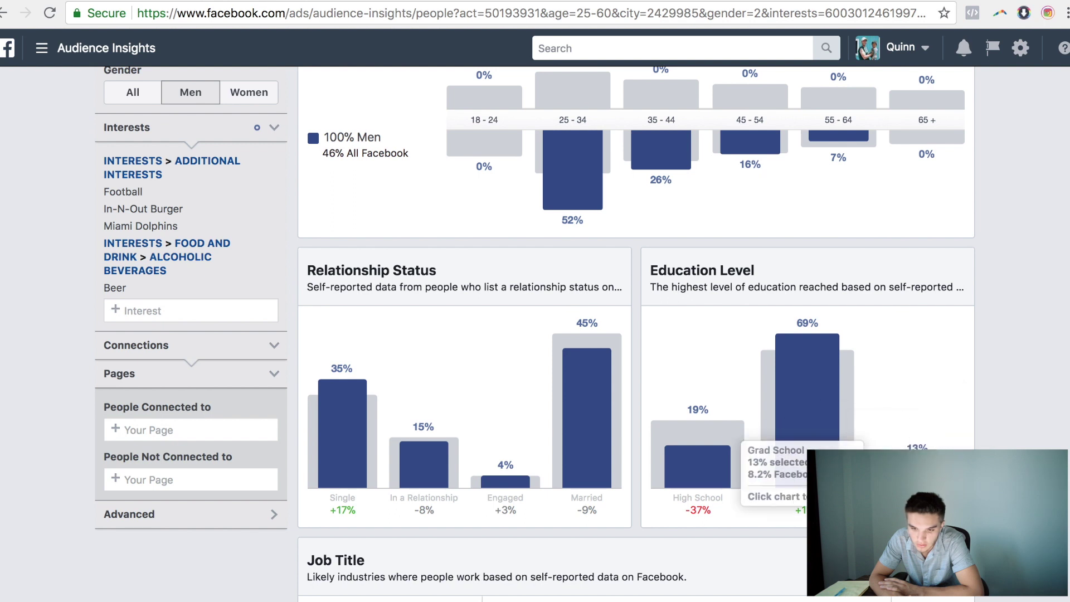
{"action": "scroll", "coordinate": [892, 468], "scroll_direction": "down", "scroll_amount": 3}
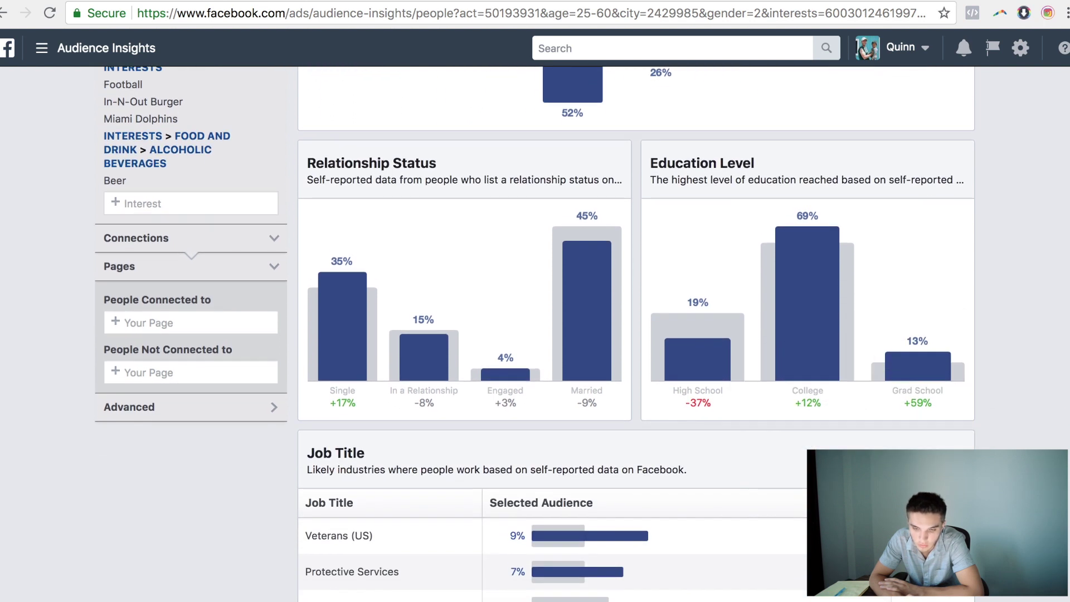
{"action": "scroll", "coordinate": [891, 468], "scroll_direction": "down", "scroll_amount": 4}
{"action": "mouse_move", "coordinate": [632, 404]}
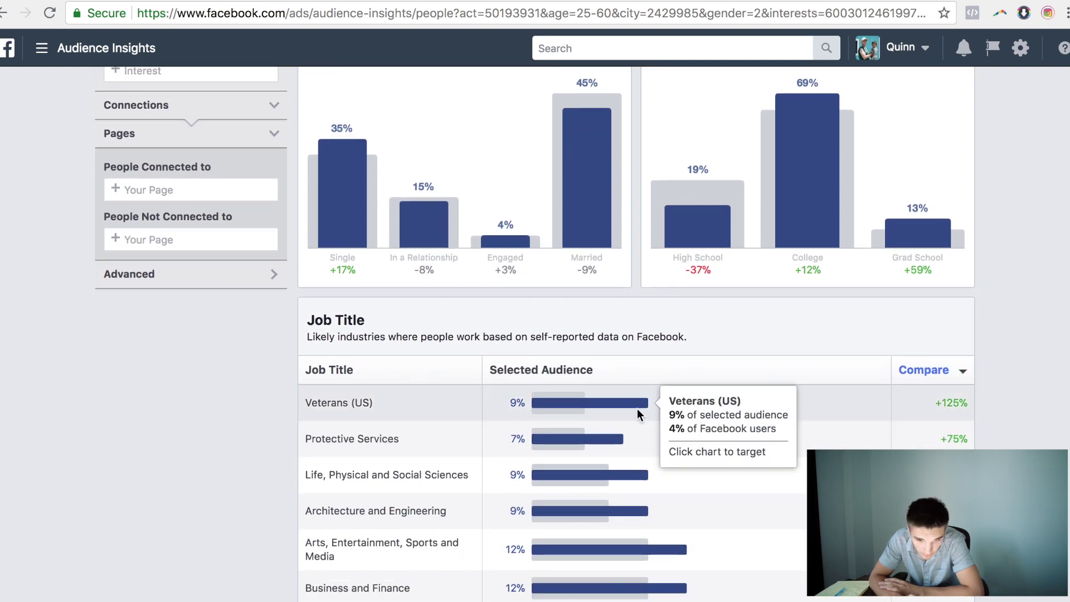
{"action": "scroll", "coordinate": [626, 401], "scroll_direction": "down", "scroll_amount": 5}
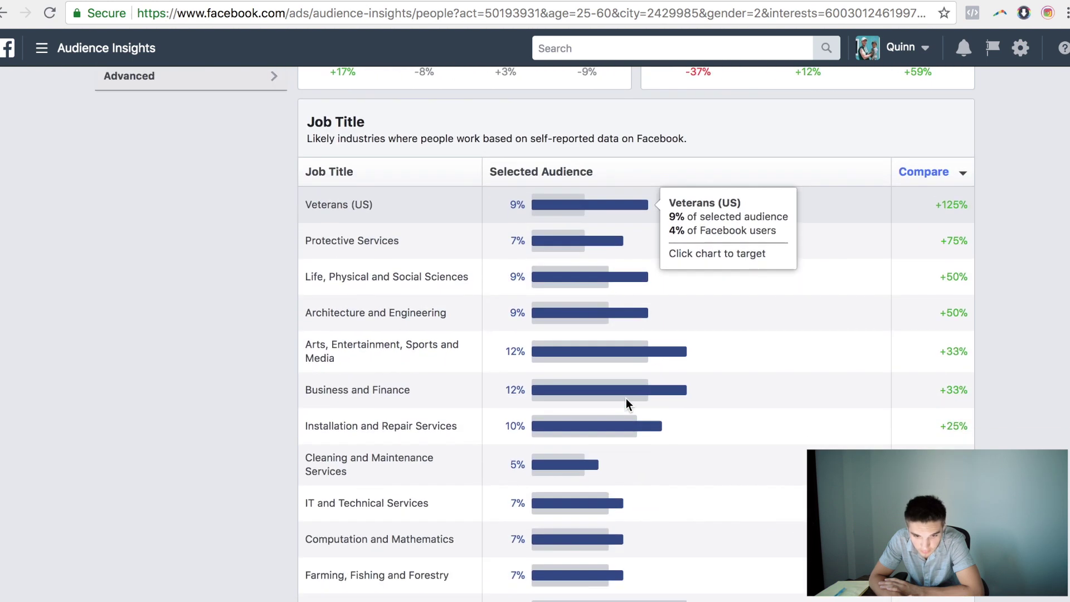
{"action": "scroll", "coordinate": [571, 511], "scroll_direction": "down", "scroll_amount": 11}
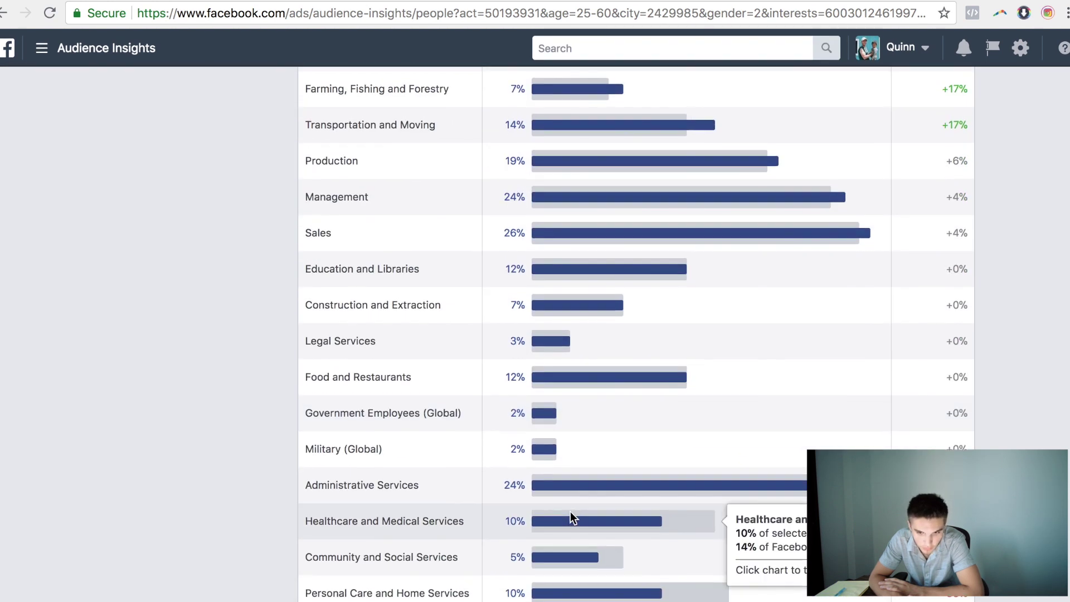
{"action": "scroll", "coordinate": [571, 512], "scroll_direction": "up", "scroll_amount": 18}
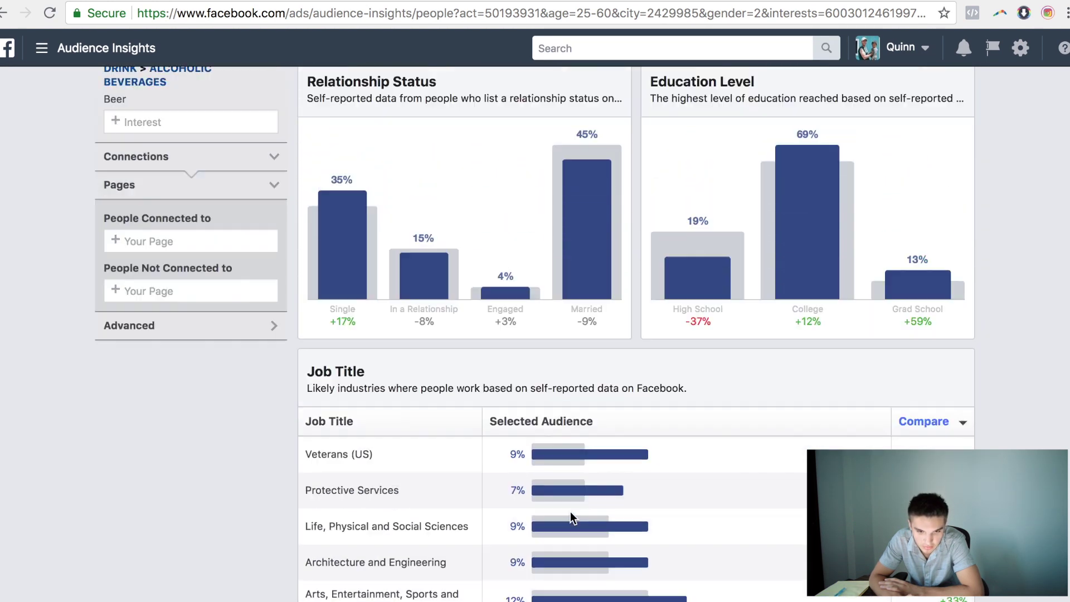
{"action": "scroll", "coordinate": [570, 512], "scroll_direction": "up", "scroll_amount": 6}
{"action": "scroll", "coordinate": [570, 511], "scroll_direction": "down", "scroll_amount": 20}
{"action": "scroll", "coordinate": [570, 512], "scroll_direction": "up", "scroll_amount": 20}
{"action": "scroll", "coordinate": [570, 511], "scroll_direction": "up", "scroll_amount": 3}
{"action": "scroll", "coordinate": [570, 512], "scroll_direction": "down", "scroll_amount": 20}
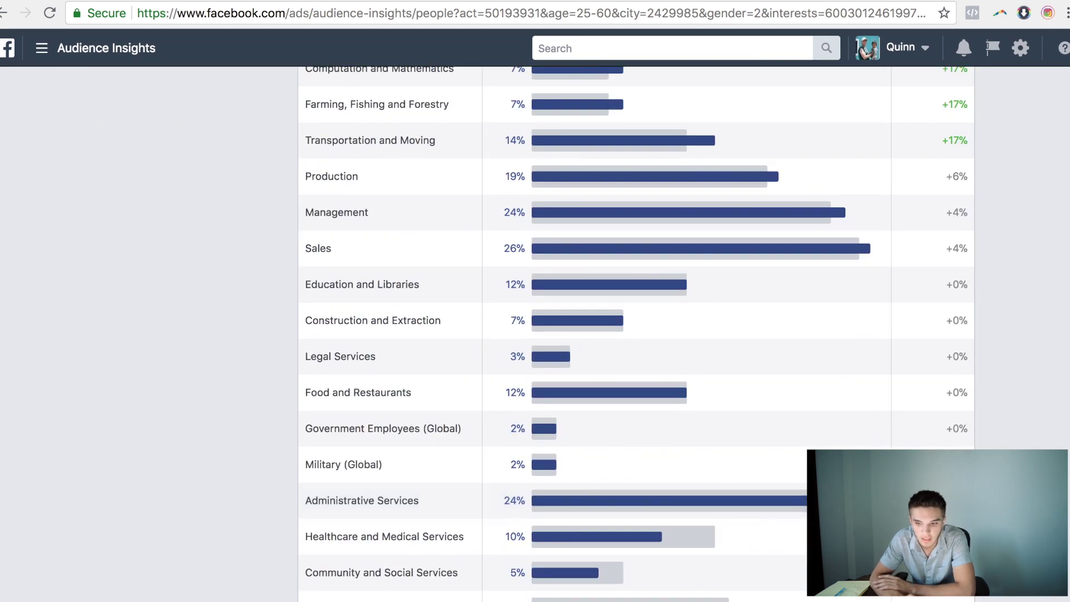
{"action": "scroll", "coordinate": [570, 512], "scroll_direction": "up", "scroll_amount": 12}
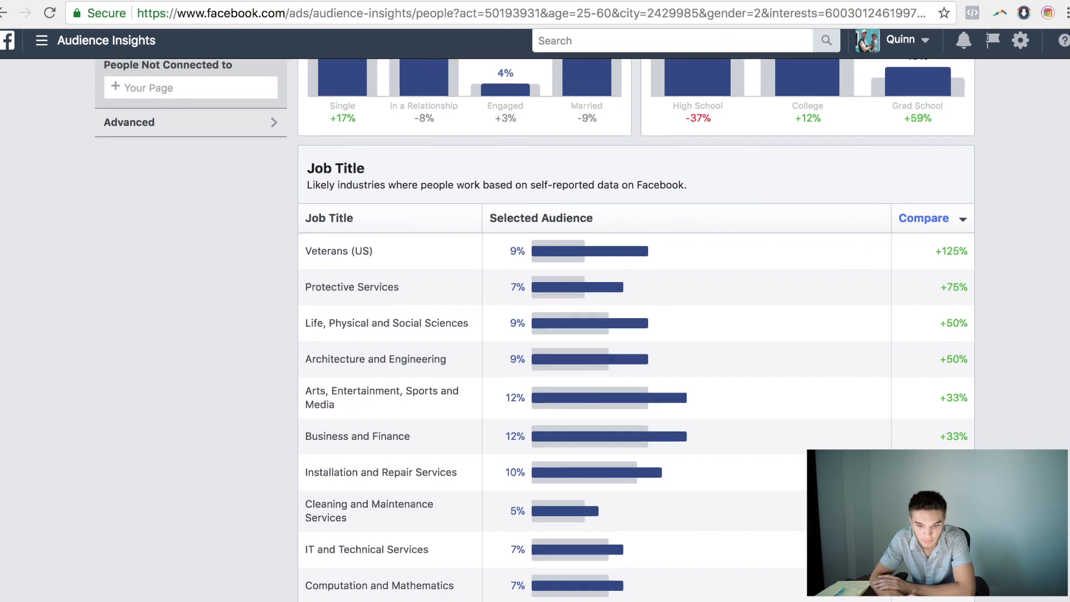
{"action": "scroll", "coordinate": [570, 512], "scroll_direction": "up", "scroll_amount": 13}
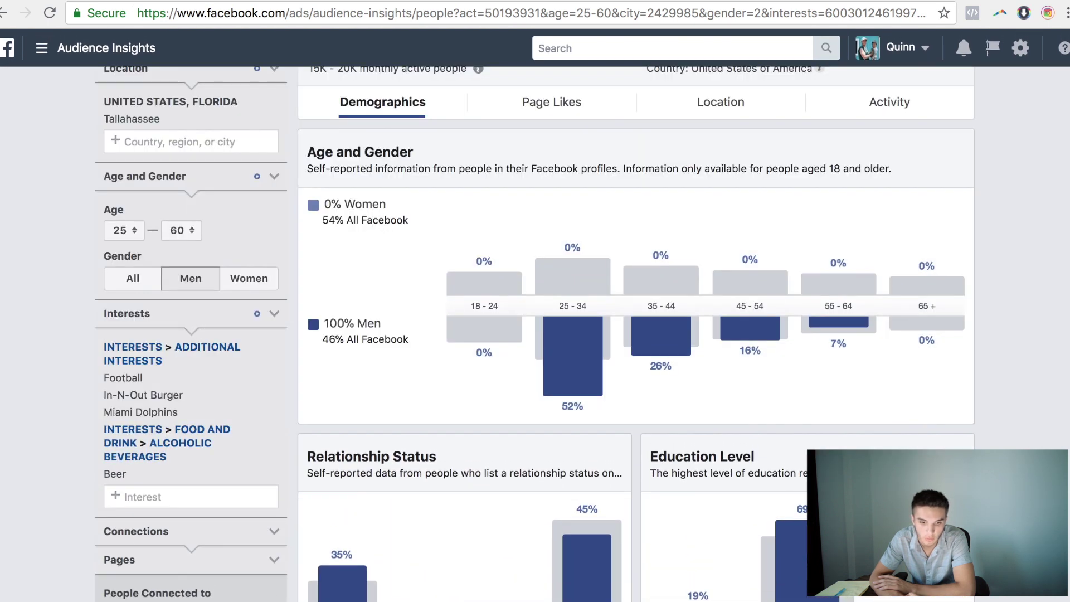
{"action": "scroll", "coordinate": [570, 512], "scroll_direction": "up", "scroll_amount": 2}
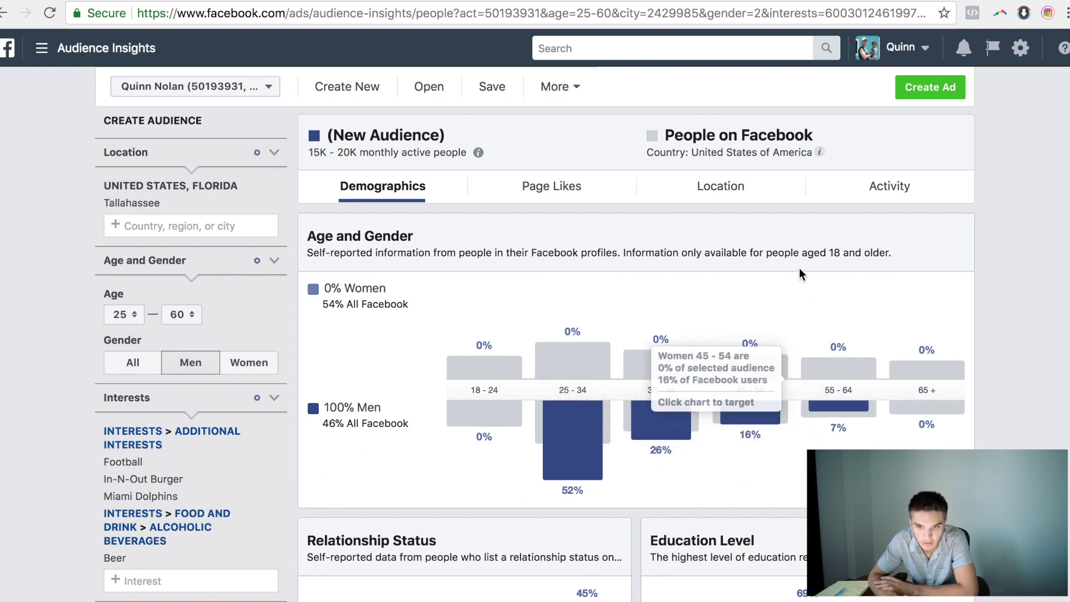
Review the audience's top page likes, then its top cities, led by Tallahassee at 91%
{"action": "left_click", "coordinate": [540, 184]}
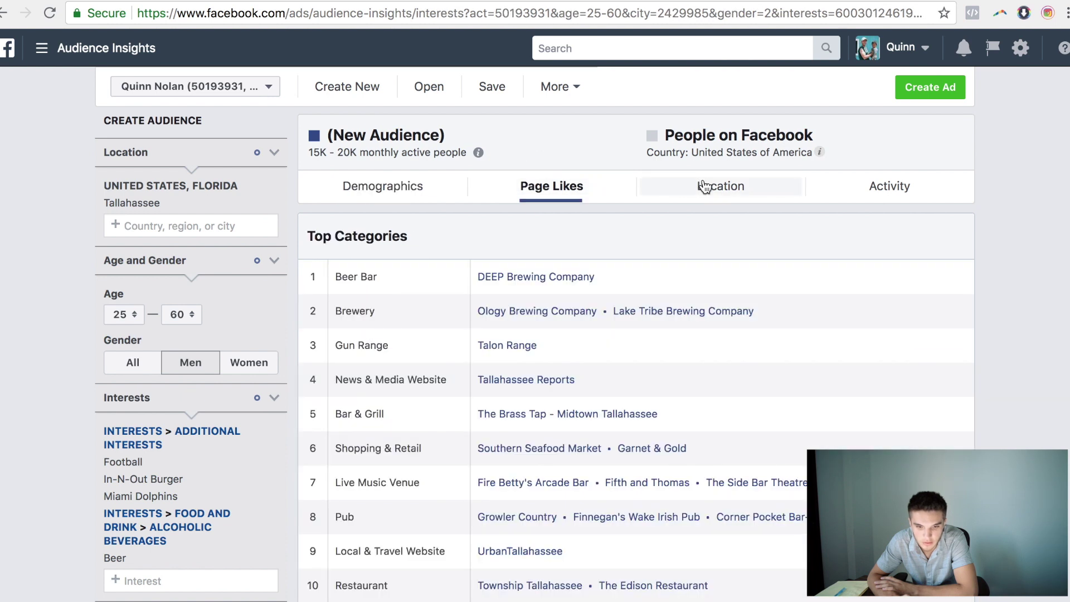
{"action": "left_click", "coordinate": [705, 187]}
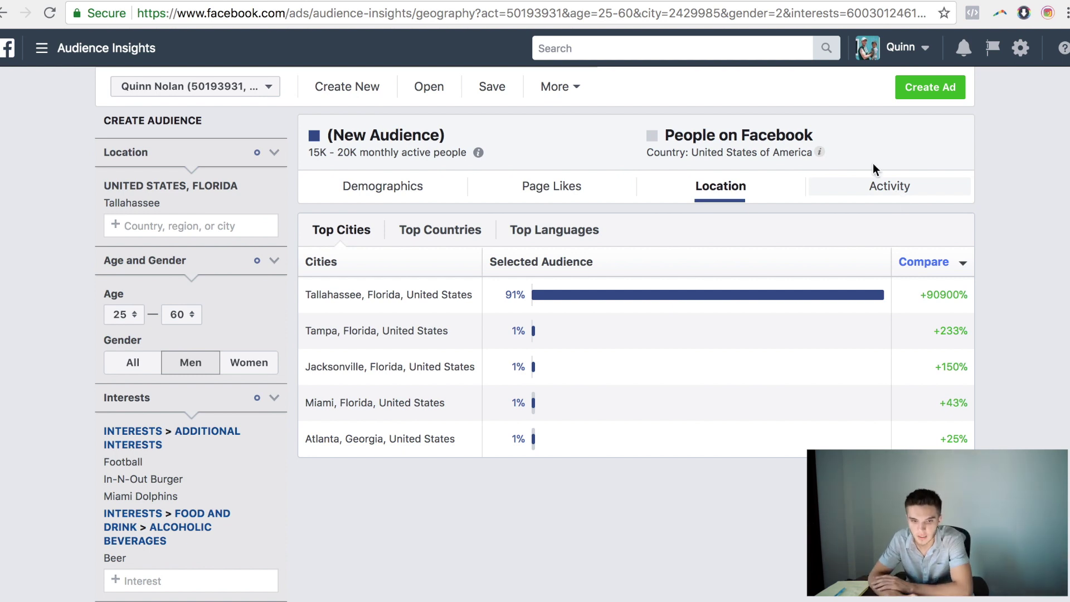
Save the current audience under the name 'Burger Bar', then start an ad with Create Ad
{"action": "left_click", "coordinate": [498, 89]}
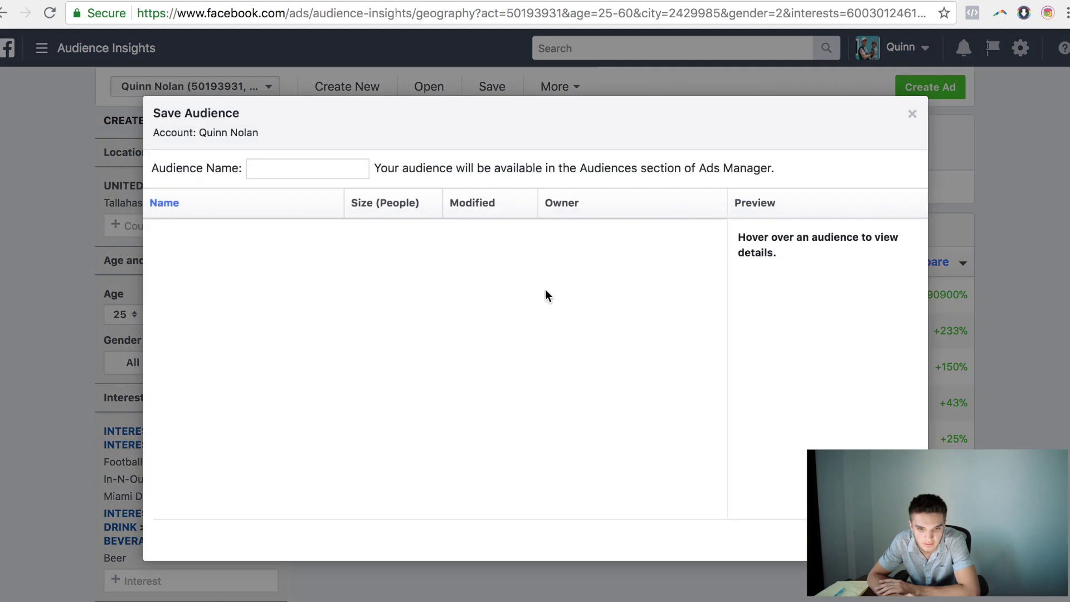
{"action": "left_click", "coordinate": [303, 162]}
{"action": "type", "text": "Burger Bar"}
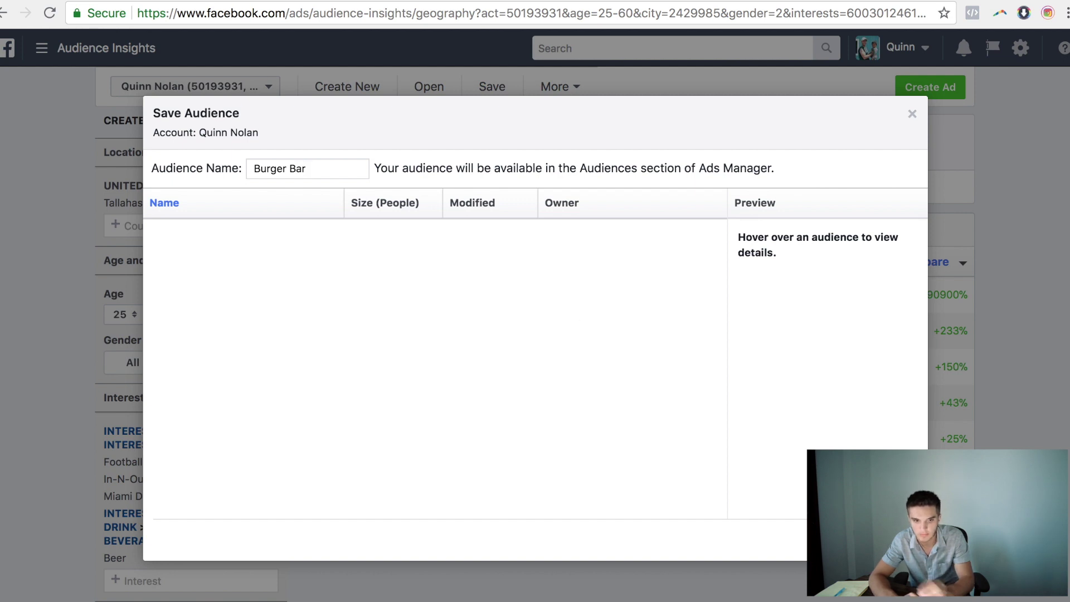
{"action": "key", "text": "Return"}
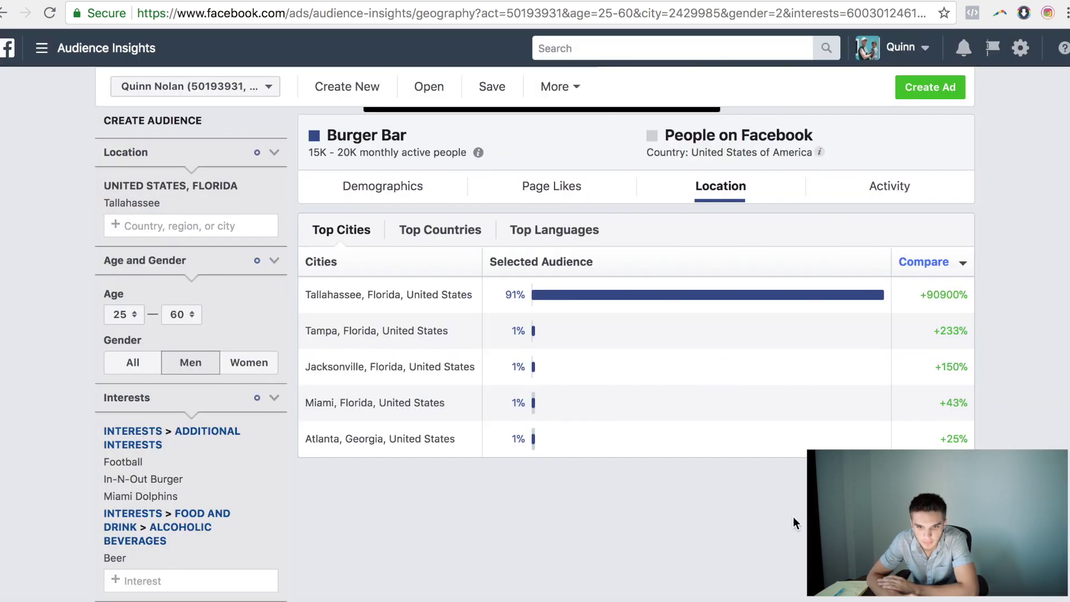
{"action": "left_click", "coordinate": [950, 98]}
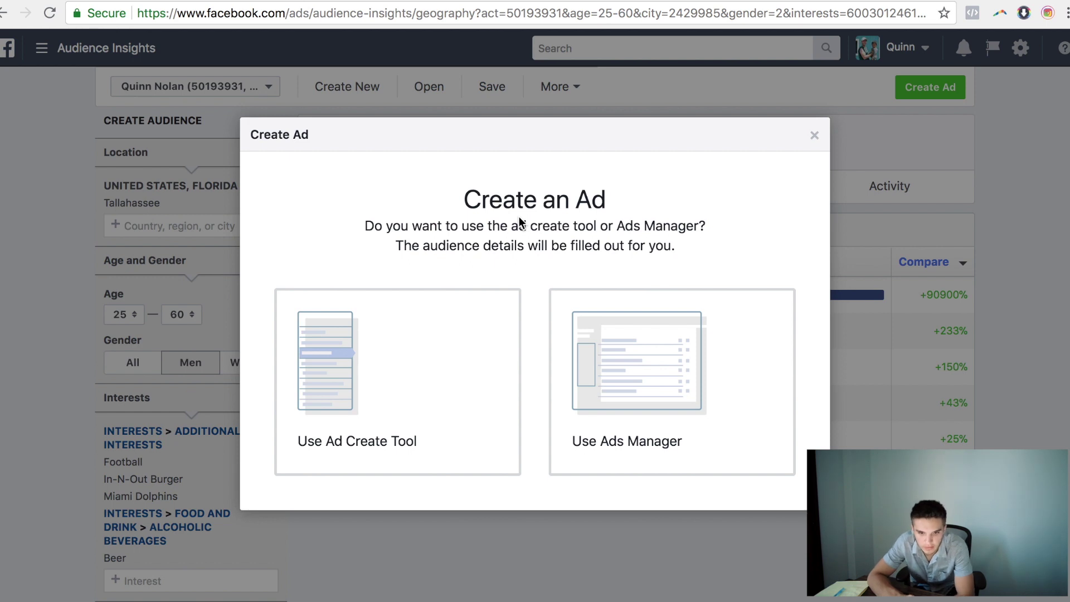
Choose Use Ad Create Tool to open Ads Manager with the Burger Bar audience pre-filled
{"action": "left_click", "coordinate": [418, 400]}
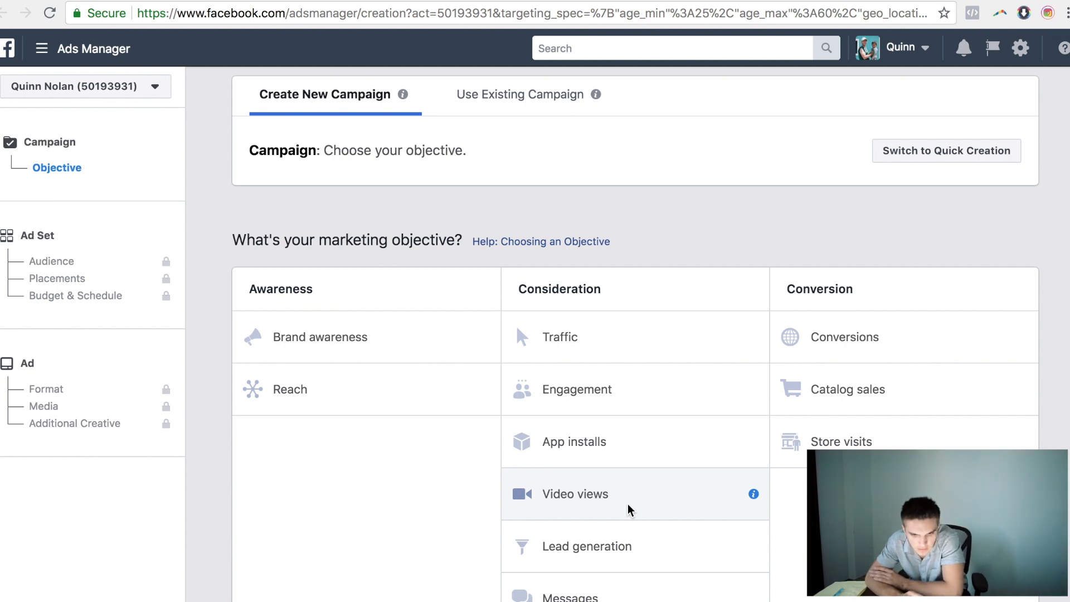
Pick the Engagement objective, name the campaign 'Burger Bar - Engagement', and continue to the ad set
{"action": "left_click", "coordinate": [626, 408]}
{"action": "scroll", "coordinate": [630, 446], "scroll_direction": "down", "scroll_amount": 3}
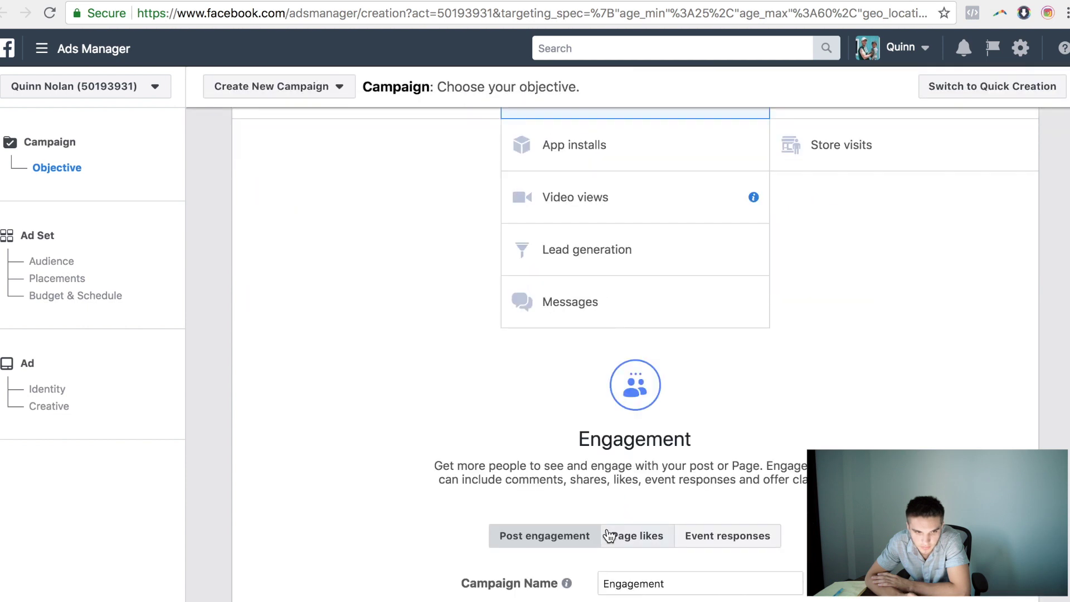
{"action": "scroll", "coordinate": [657, 501], "scroll_direction": "down", "scroll_amount": 2}
{"action": "left_click", "coordinate": [680, 479]}
{"action": "key", "text": "super+a"}
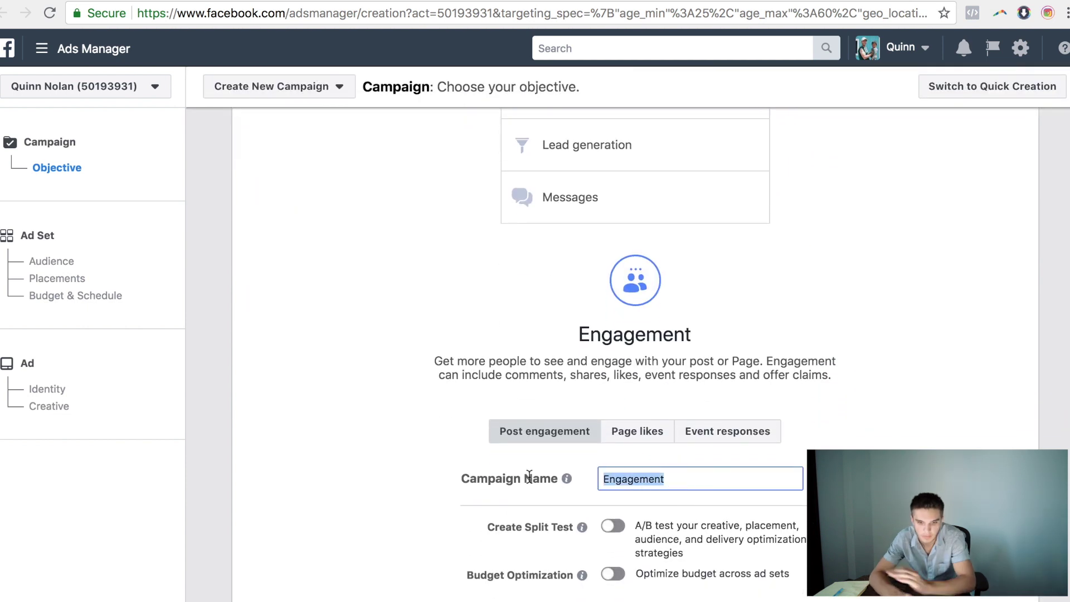
{"action": "type", "text": "Burger "}
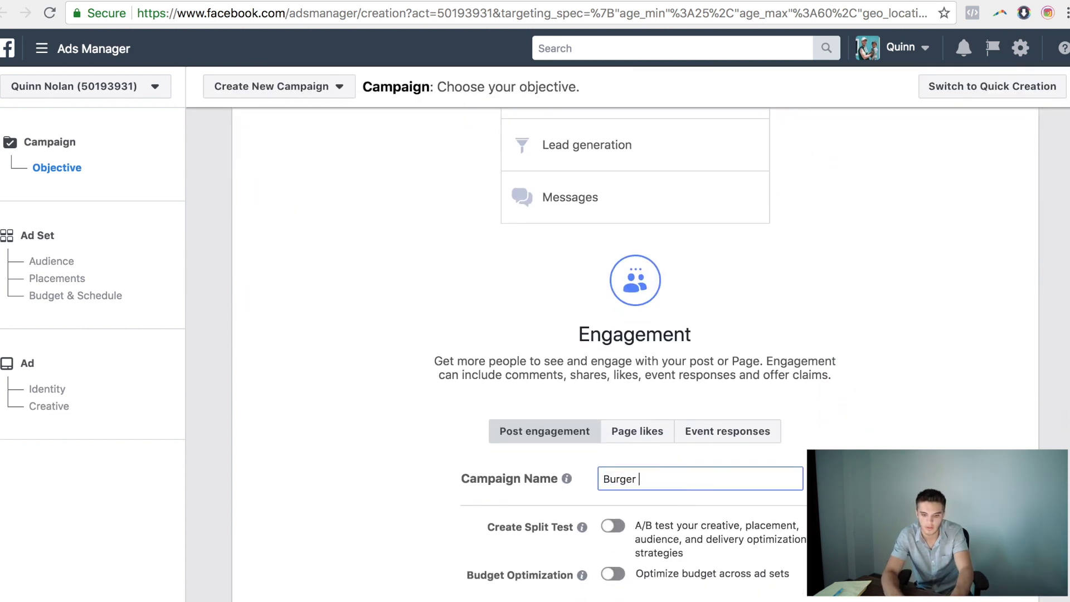
{"action": "type", "text": "Bar "}
{"action": "type", "text": "- e"}
{"action": "type", "text": "ga"}
{"action": "type", "text": "gagement"}
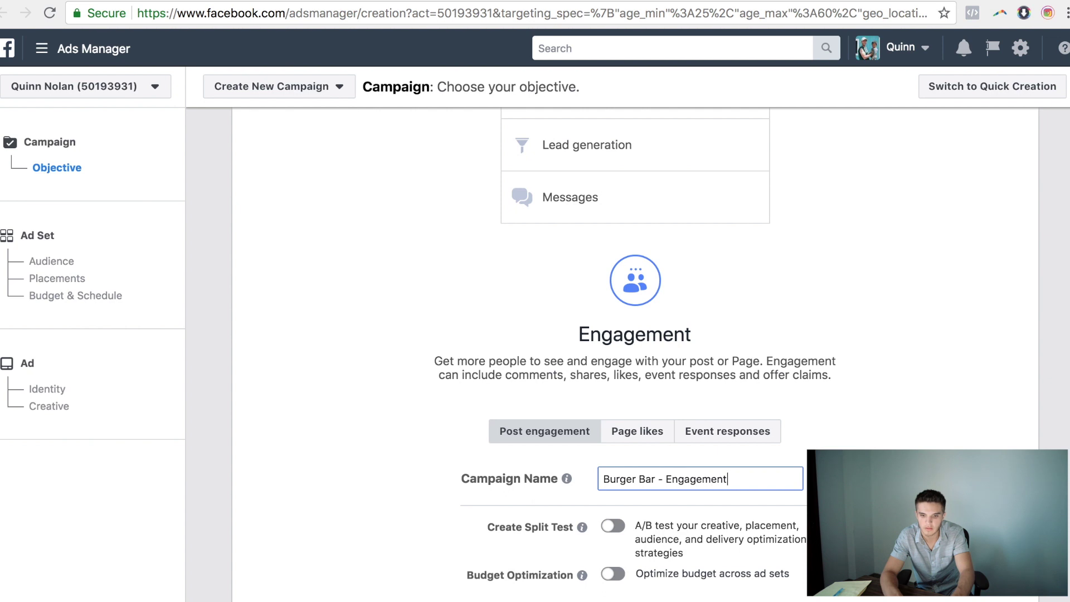
{"action": "left_click", "coordinate": [724, 538]}
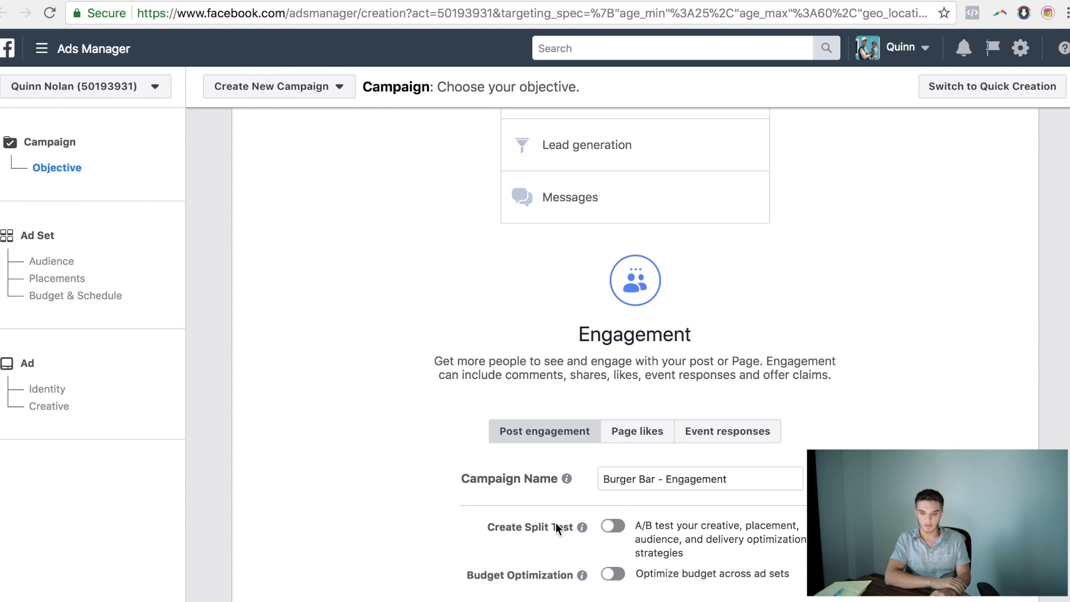
{"action": "mouse_move", "coordinate": [583, 576]}
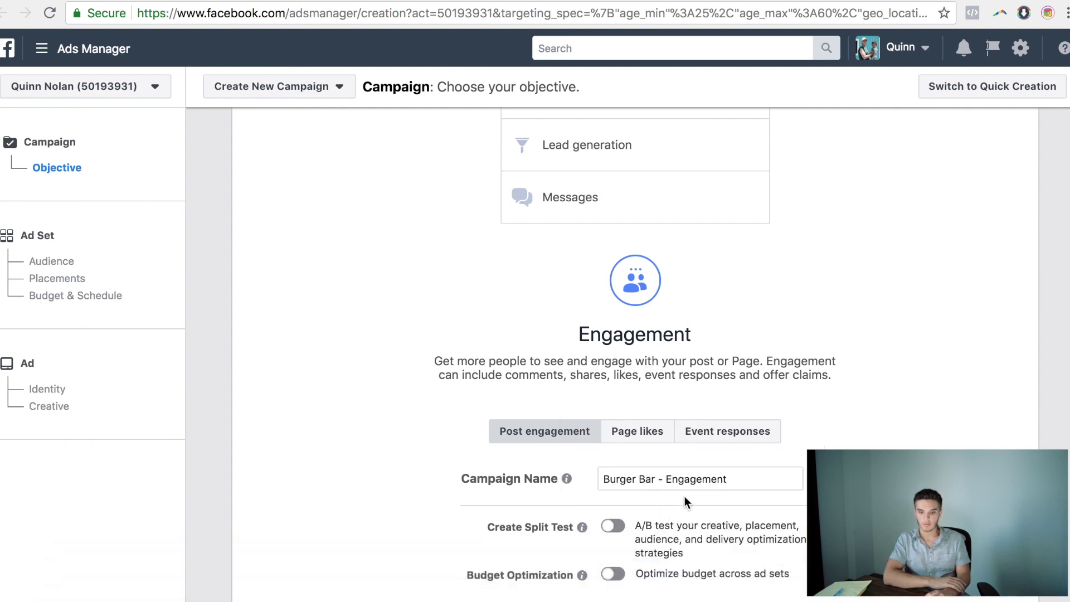
{"action": "scroll", "coordinate": [693, 516], "scroll_direction": "down", "scroll_amount": 2}
{"action": "left_click", "coordinate": [649, 591]}
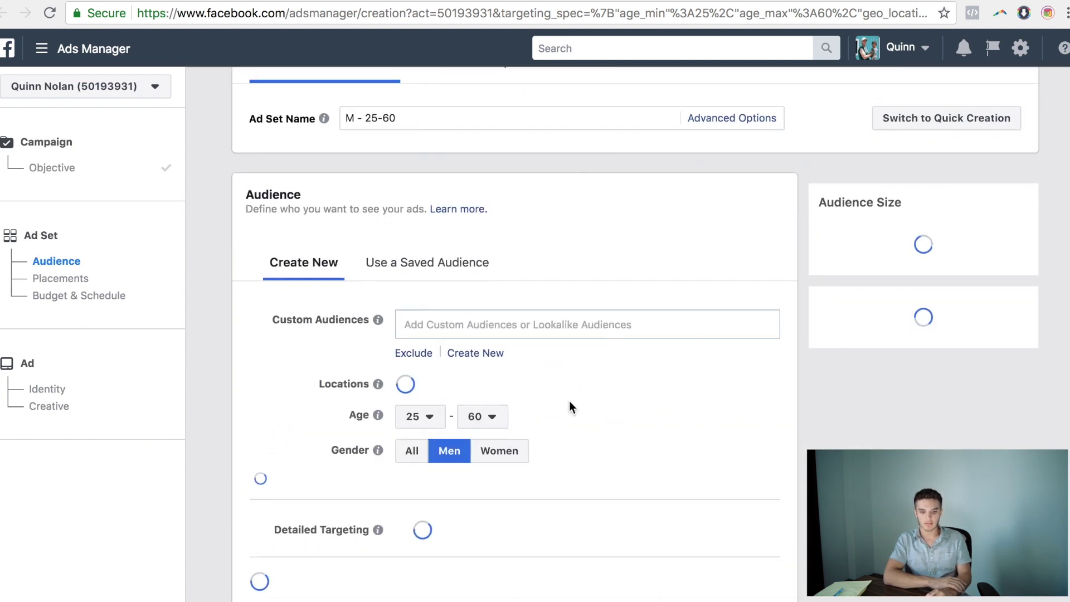
Apply the saved Burger Bar audience to the ad set, showing 21,000 potential reach
{"action": "left_click", "coordinate": [418, 254]}
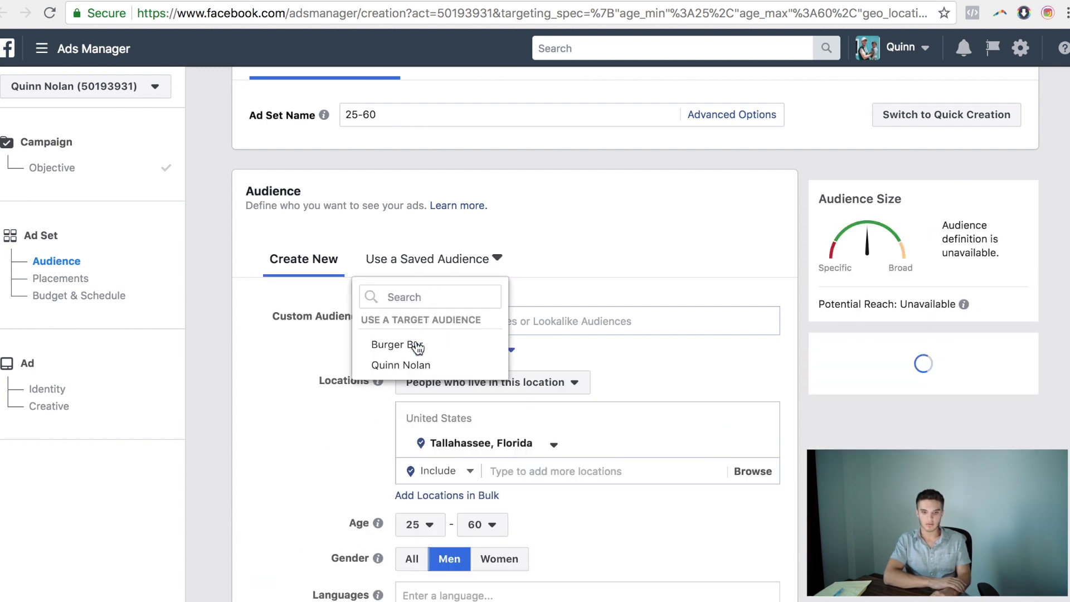
{"action": "left_click", "coordinate": [418, 345]}
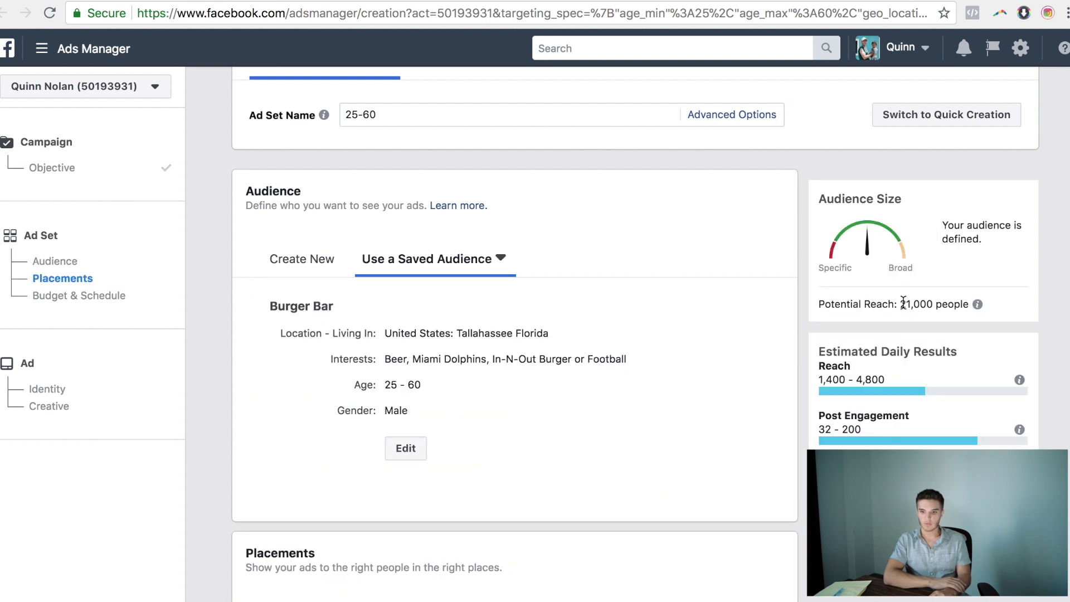
{"action": "left_click_drag", "start_coordinate": [902, 303], "coordinate": [998, 304]}
{"action": "left_click", "coordinate": [885, 433]}
{"action": "left_click", "coordinate": [385, 359]}
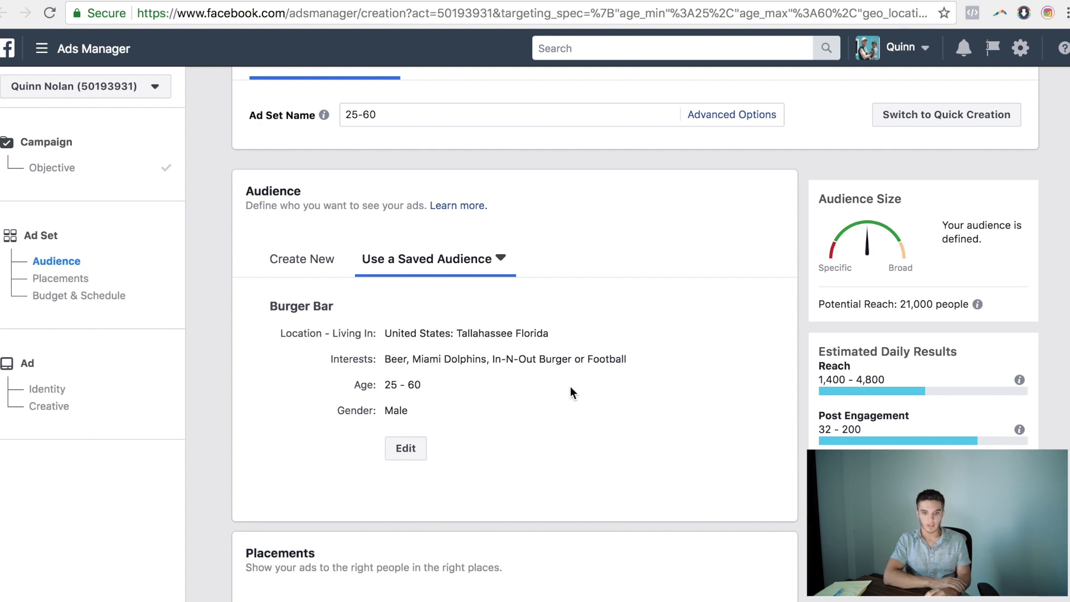
Switch to manual placements and uncheck Instagram and Audience Network
{"action": "scroll", "coordinate": [571, 386], "scroll_direction": "down", "scroll_amount": 8}
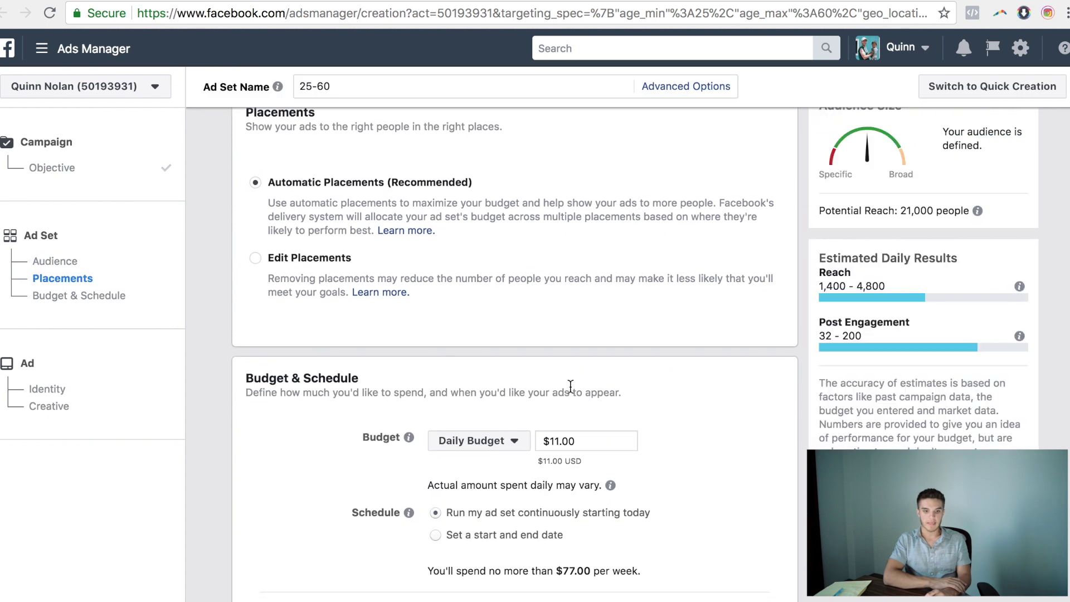
{"action": "scroll", "coordinate": [570, 387], "scroll_direction": "up", "scroll_amount": 2}
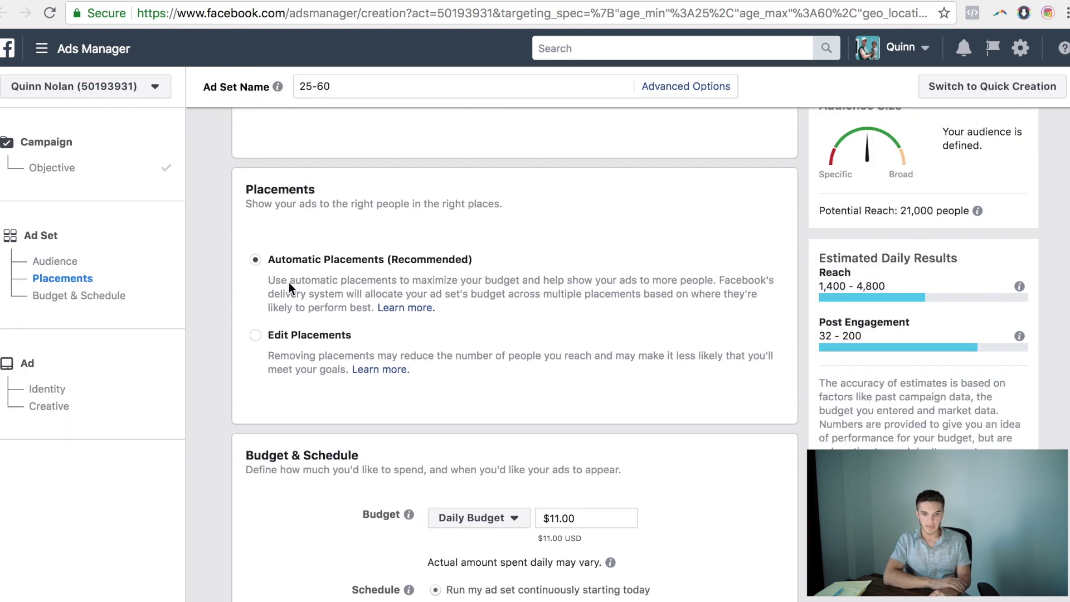
{"action": "left_click", "coordinate": [255, 335]}
{"action": "scroll", "coordinate": [652, 395], "scroll_direction": "down", "scroll_amount": 4}
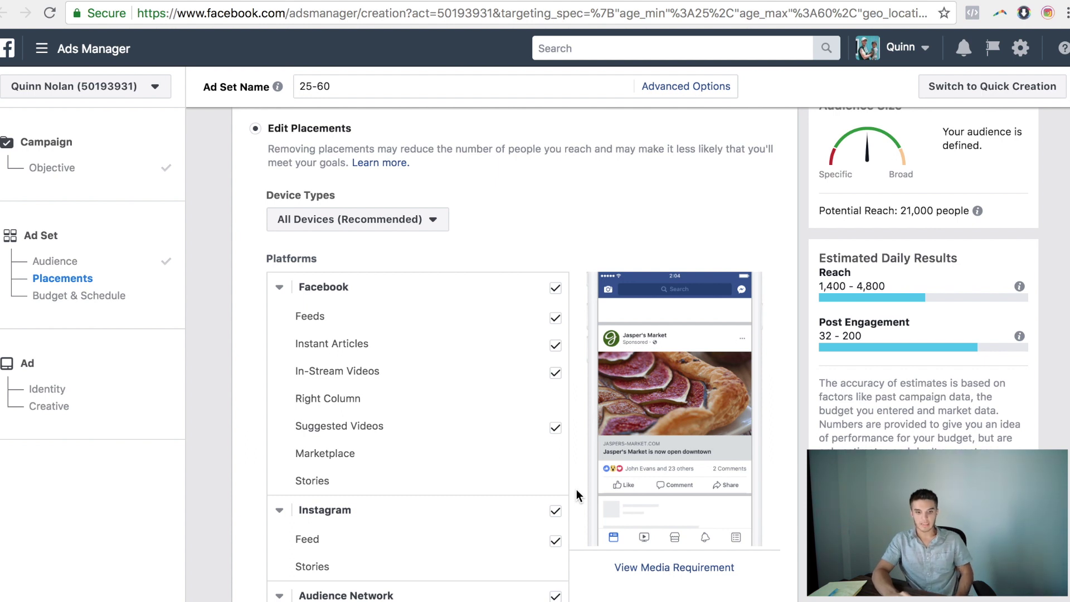
{"action": "left_click", "coordinate": [555, 510]}
{"action": "scroll", "coordinate": [596, 566], "scroll_direction": "down", "scroll_amount": 1}
{"action": "left_click", "coordinate": [555, 545]}
Collapse the Messenger, Audience Network and Instagram placement sections
{"action": "scroll", "coordinate": [639, 564], "scroll_direction": "down", "scroll_amount": 1}
{"action": "scroll", "coordinate": [630, 579], "scroll_direction": "down", "scroll_amount": 2}
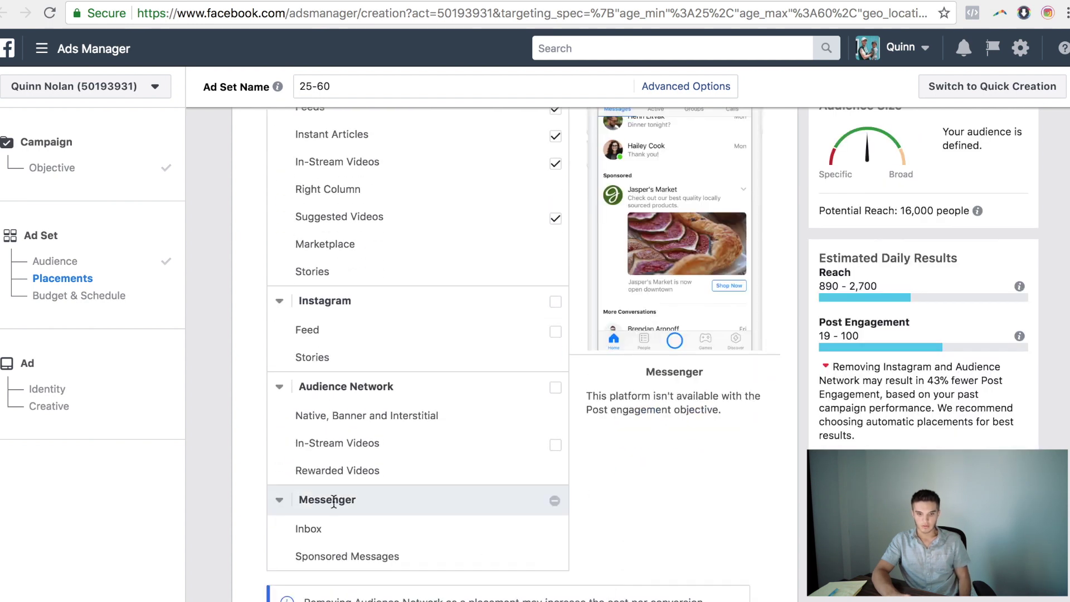
{"action": "left_click", "coordinate": [280, 497]}
{"action": "left_click", "coordinate": [279, 386]}
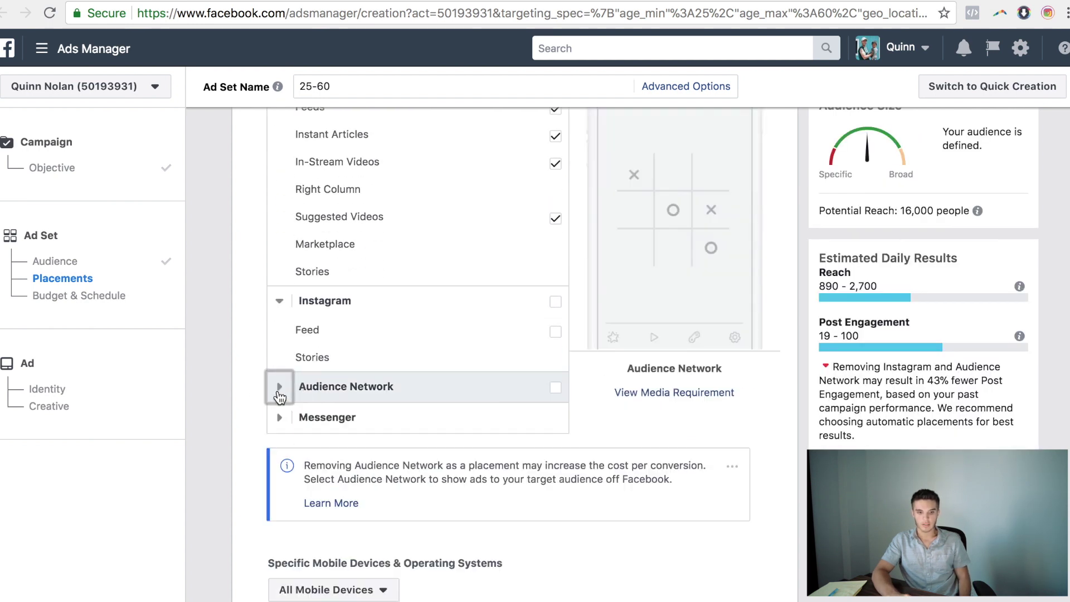
{"action": "left_click", "coordinate": [279, 300]}
{"action": "scroll", "coordinate": [602, 397], "scroll_direction": "up", "scroll_amount": 3}
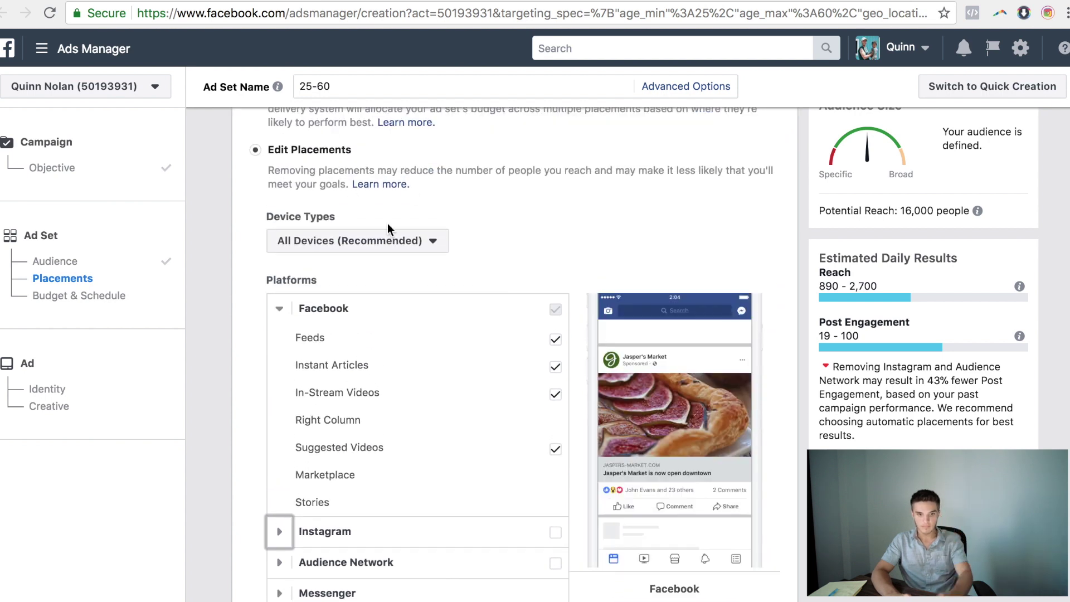
{"action": "scroll", "coordinate": [387, 223], "scroll_direction": "up", "scroll_amount": 10}
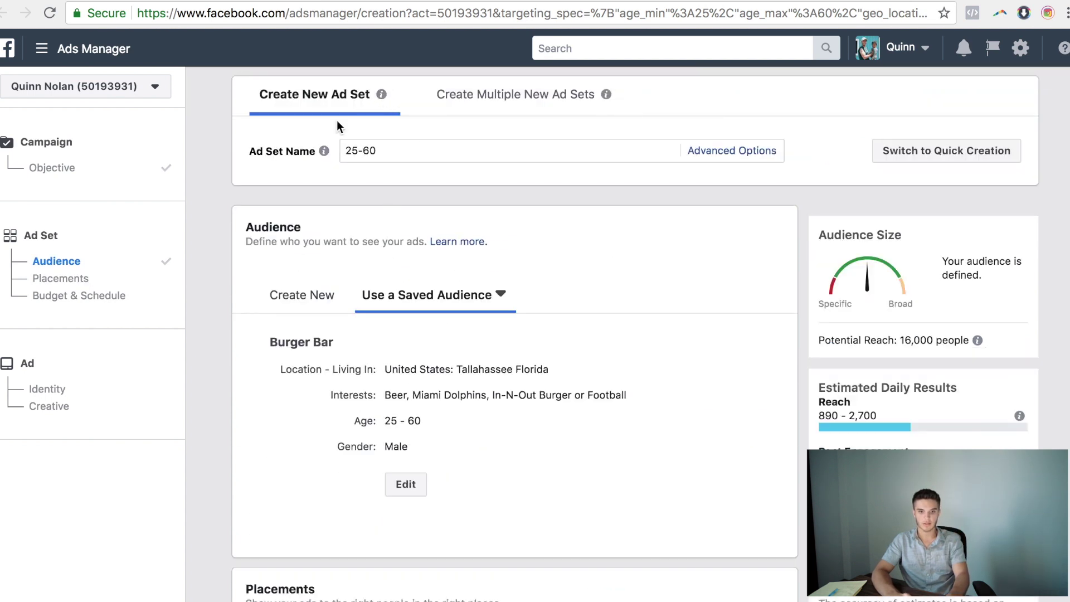
Rename the ad set to 'Burger Bar Audience (M 25-60) (Facebook Only)'
{"action": "triple_click", "coordinate": [342, 148]}
{"action": "type", "text": "Burger B"}
{"action": "key", "text": "super+a"}
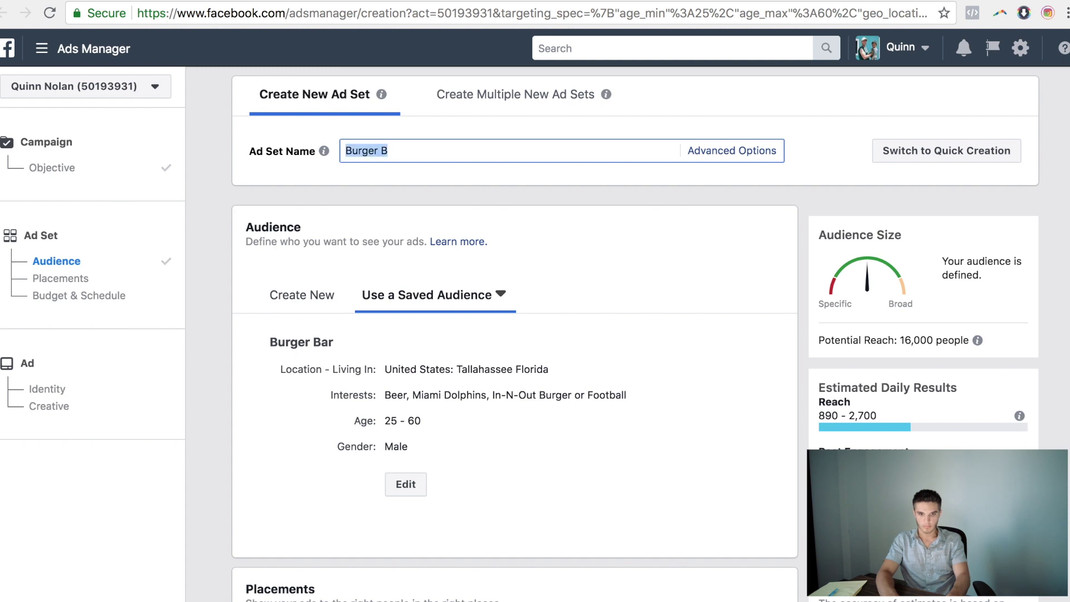
{"action": "key", "text": "Right"}
{"action": "type", "text": "ar Audience"}
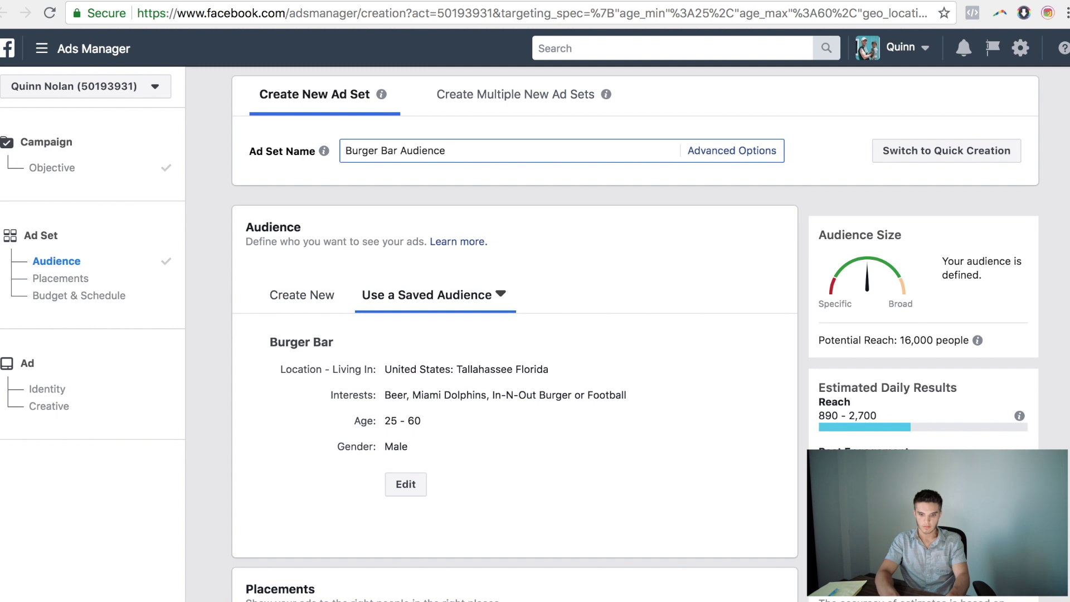
{"action": "type", "text": " (M"}
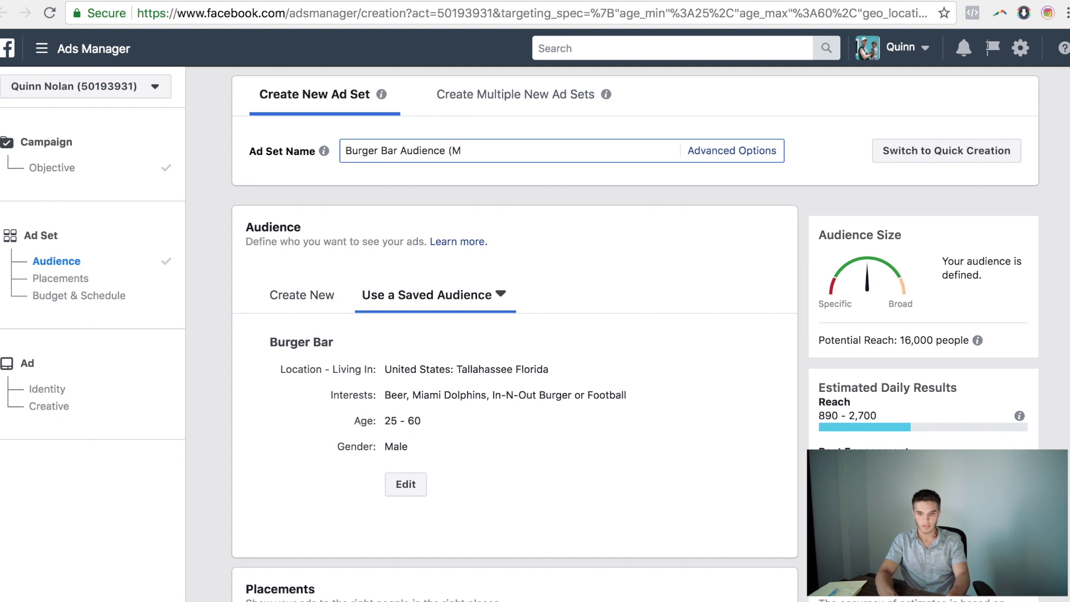
{"action": "type", "text": "25-60) ("}
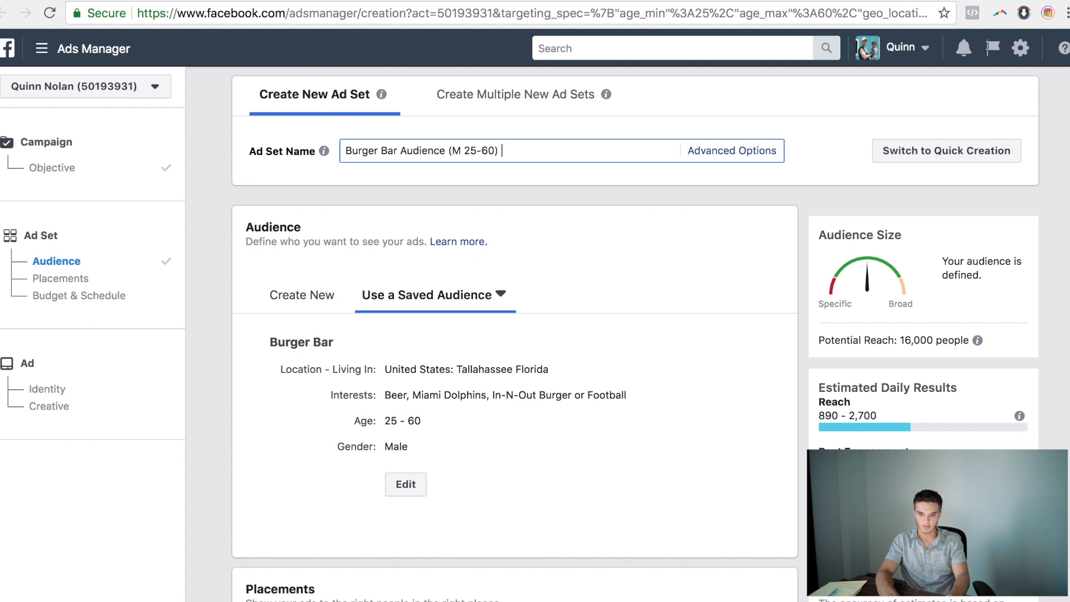
{"action": "type", "text": "FACE"}
{"action": "key", "text": "BackSpace"}
{"action": "key", "text": "BackSpace"}
{"action": "key", "text": "BackSpace"}
{"action": "key", "text": "BackSpace"}
{"action": "type", "text": "Facebook Only)"}
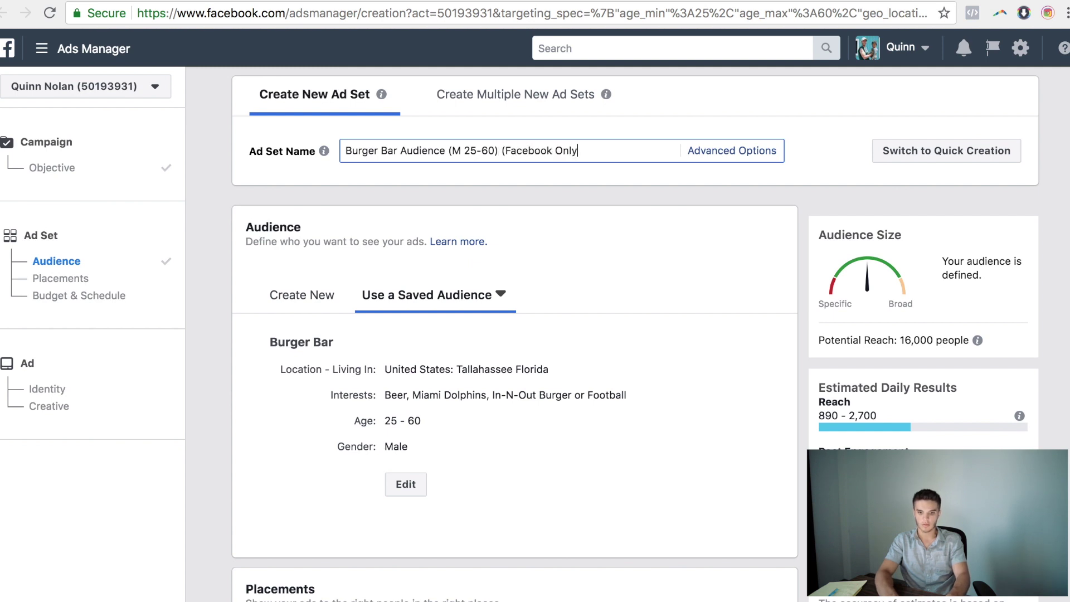
{"action": "left_click", "coordinate": [613, 248]}
Try Automatic placements, then return to manual placements with Instagram and Audience Network re-enabled
{"action": "scroll", "coordinate": [624, 249], "scroll_direction": "down", "scroll_amount": 8}
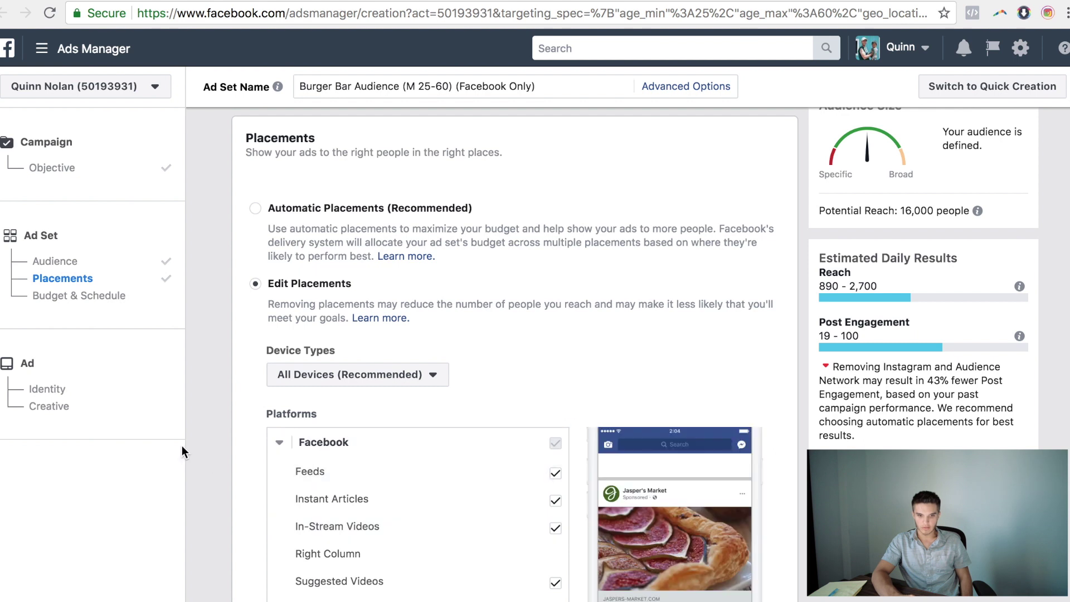
{"action": "scroll", "coordinate": [489, 356], "scroll_direction": "down", "scroll_amount": 3}
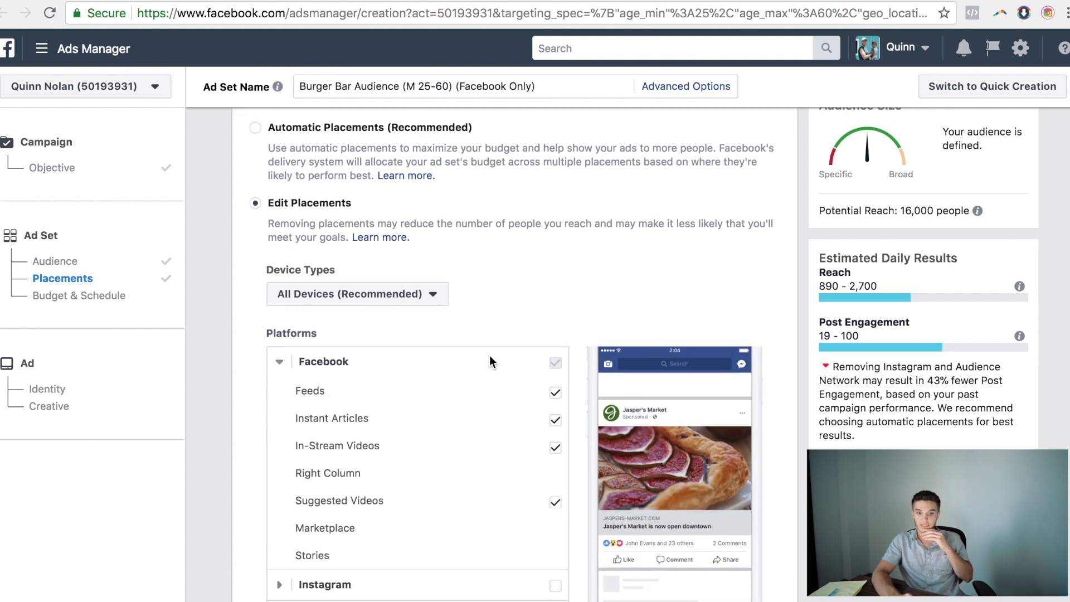
{"action": "scroll", "coordinate": [385, 357], "scroll_direction": "up", "scroll_amount": 3}
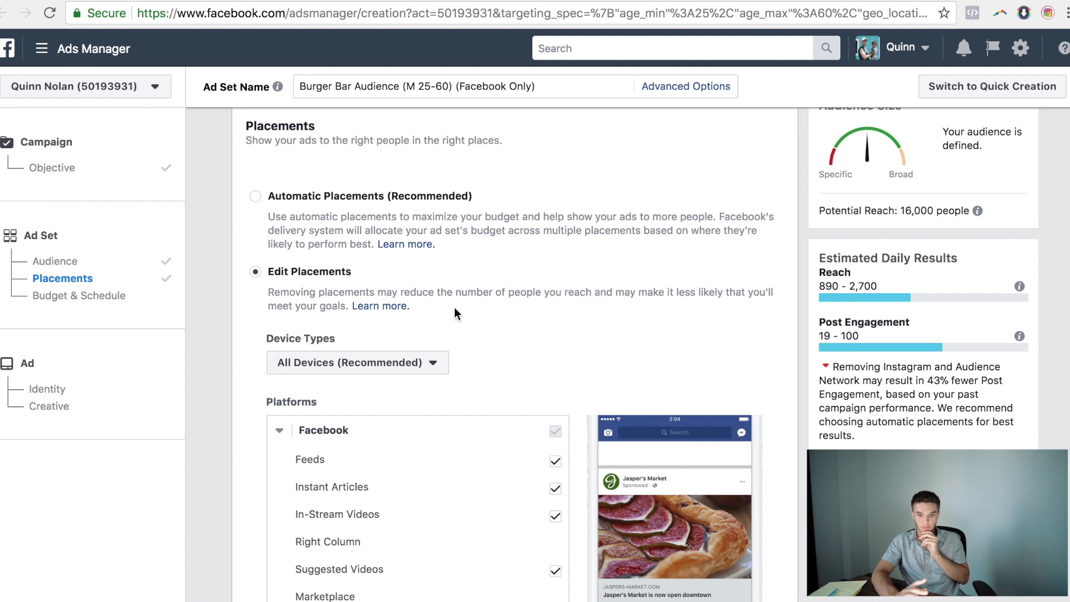
{"action": "left_click", "coordinate": [255, 196]}
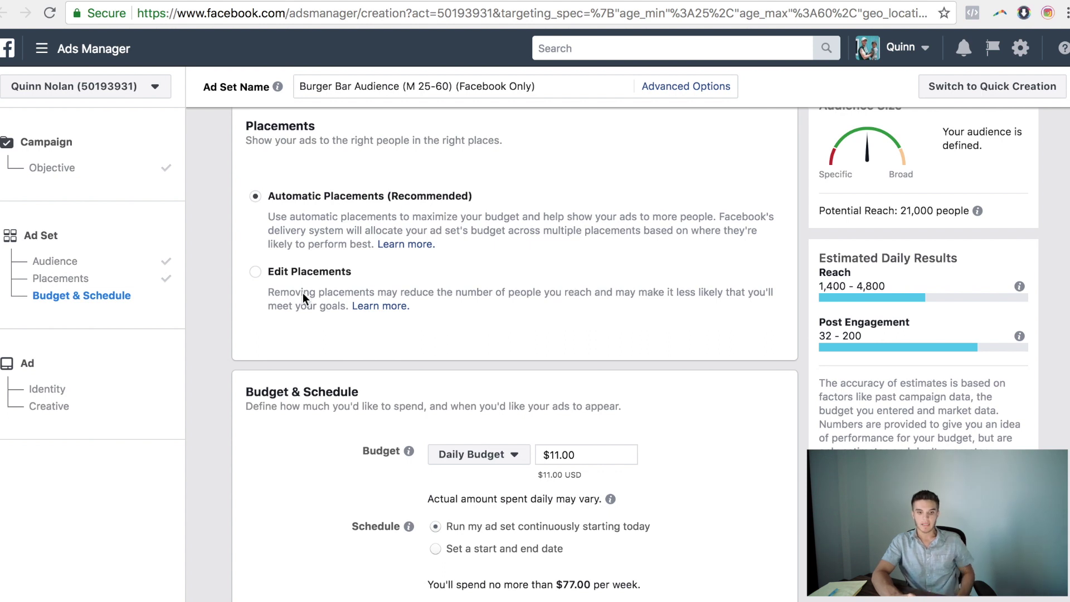
{"action": "left_click", "coordinate": [256, 271]}
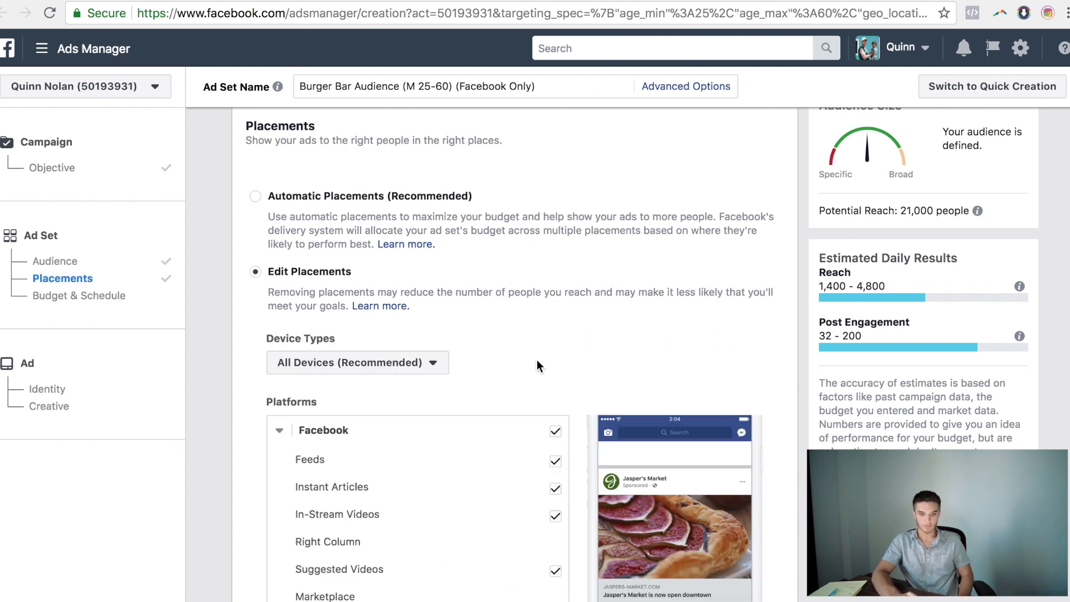
{"action": "left_click", "coordinate": [283, 439]}
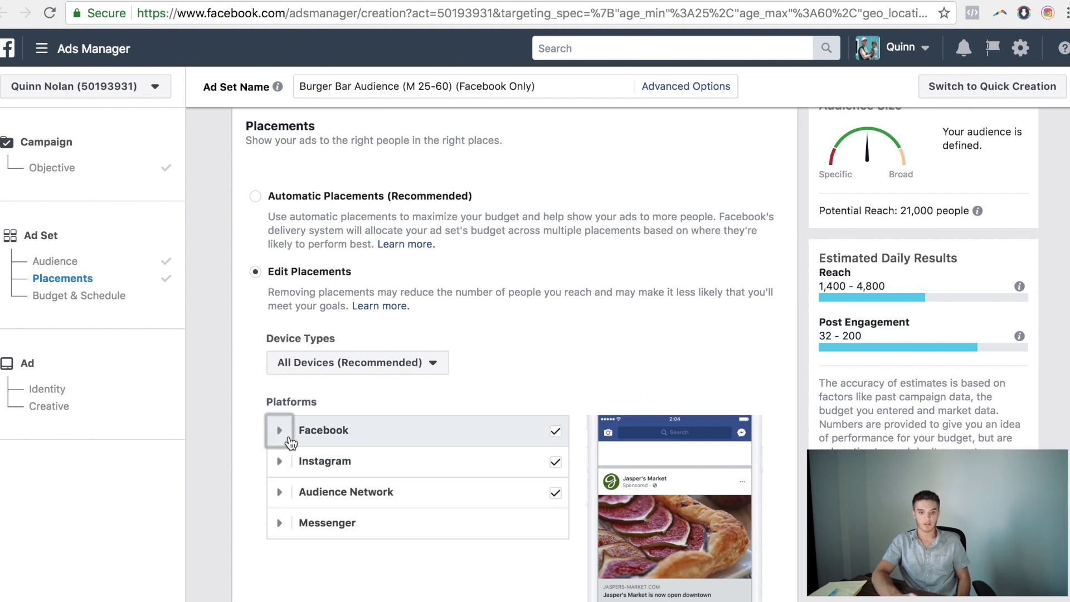
{"action": "scroll", "coordinate": [498, 369], "scroll_direction": "down", "scroll_amount": 2}
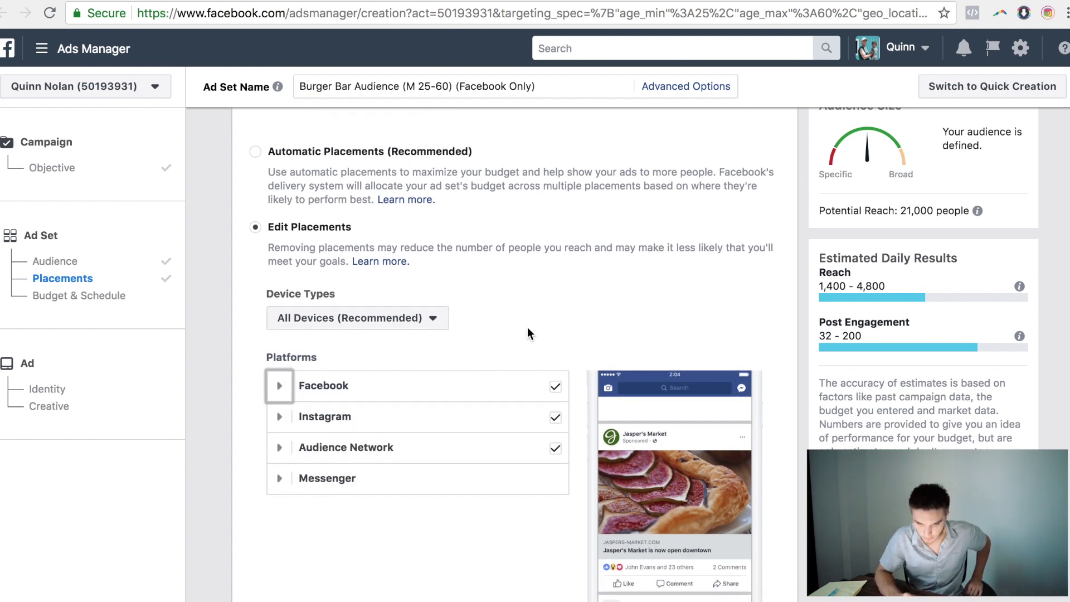
{"action": "left_click", "coordinate": [555, 418]}
{"action": "left_click", "coordinate": [556, 449]}
{"action": "scroll", "coordinate": [588, 251], "scroll_direction": "down", "scroll_amount": 8}
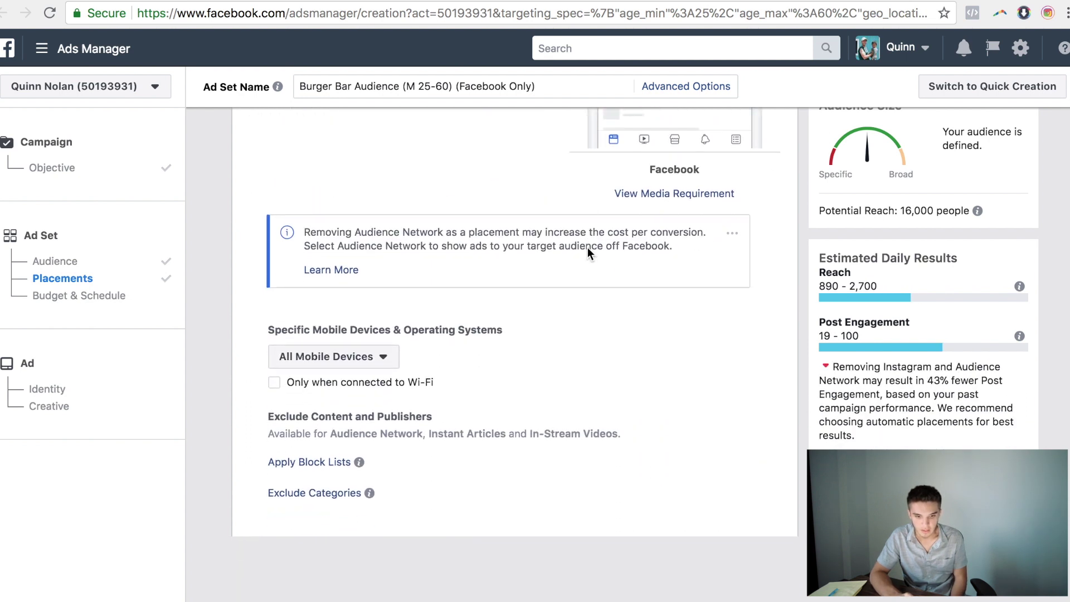
{"action": "scroll", "coordinate": [587, 247], "scroll_direction": "up", "scroll_amount": 10}
Exclude Connected TV from the device types, then include it again
{"action": "left_click", "coordinate": [403, 402]}
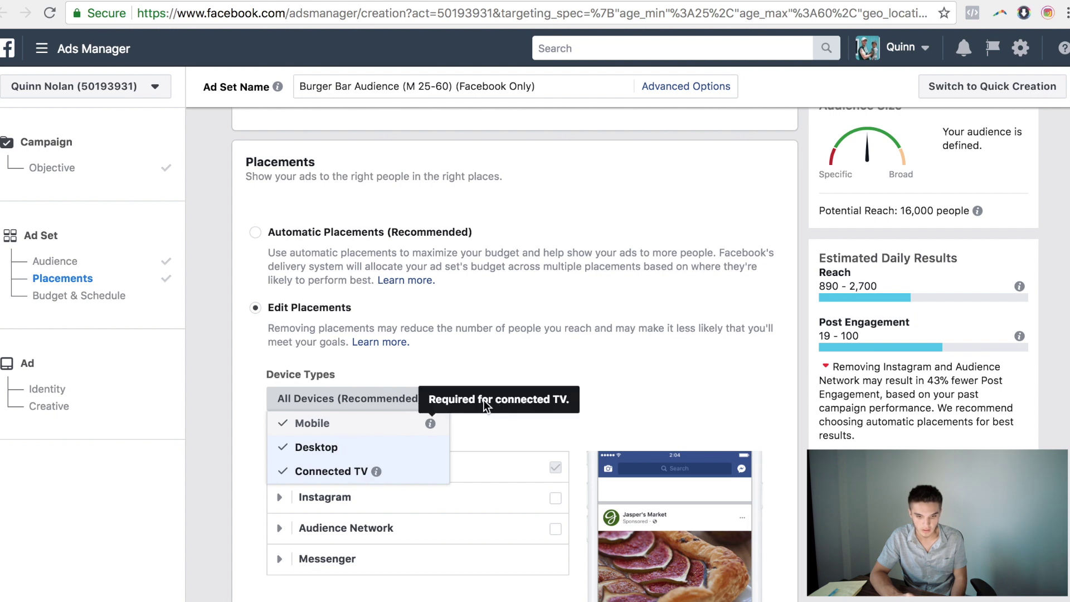
{"action": "left_click", "coordinate": [382, 402]}
{"action": "left_click", "coordinate": [382, 403]}
{"action": "scroll", "coordinate": [500, 438], "scroll_direction": "down", "scroll_amount": 1}
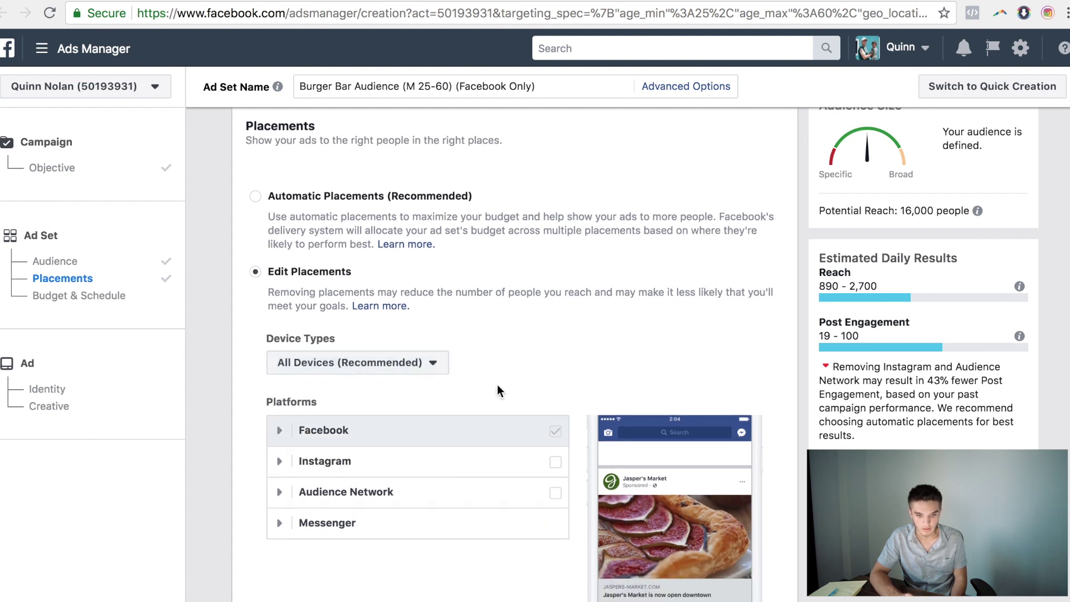
{"action": "left_click", "coordinate": [444, 365]}
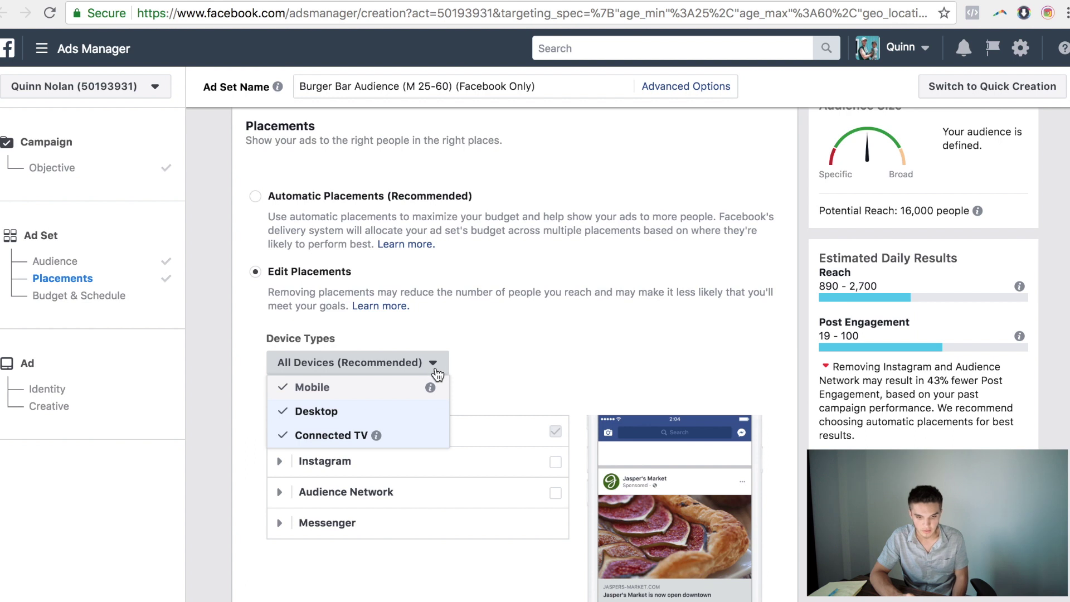
{"action": "left_click", "coordinate": [437, 365]}
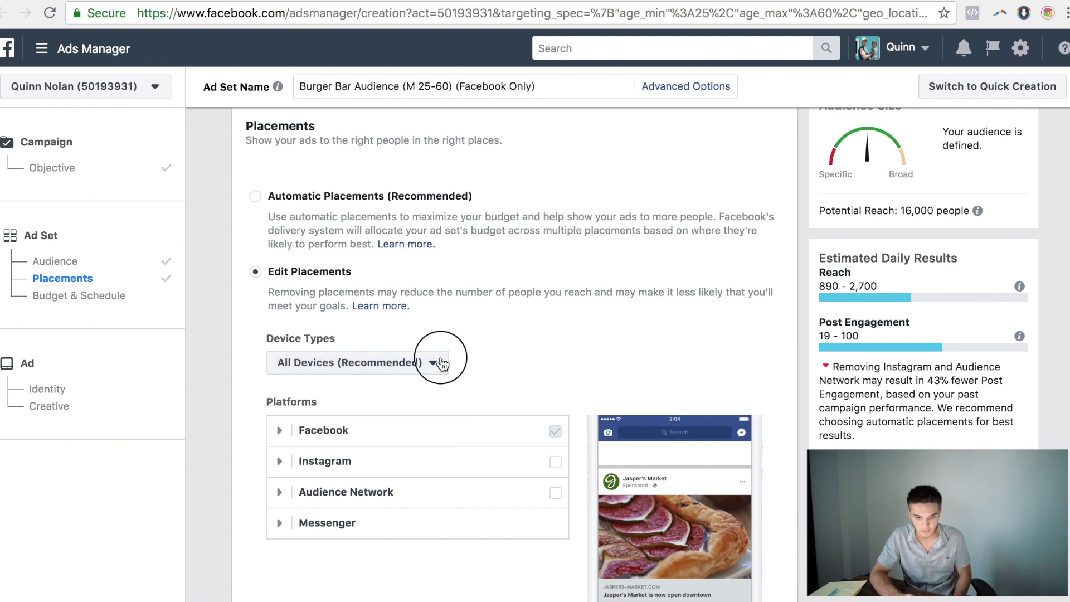
{"action": "left_click", "coordinate": [440, 363]}
{"action": "left_click", "coordinate": [290, 435]}
{"action": "left_click", "coordinate": [524, 358]}
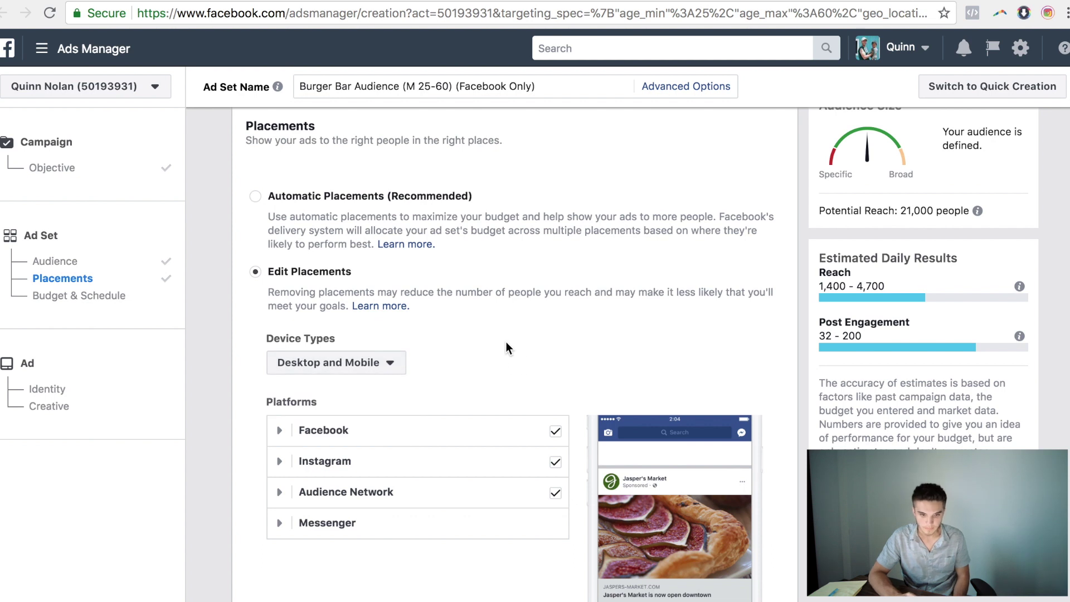
{"action": "scroll", "coordinate": [506, 342], "scroll_direction": "down", "scroll_amount": 5}
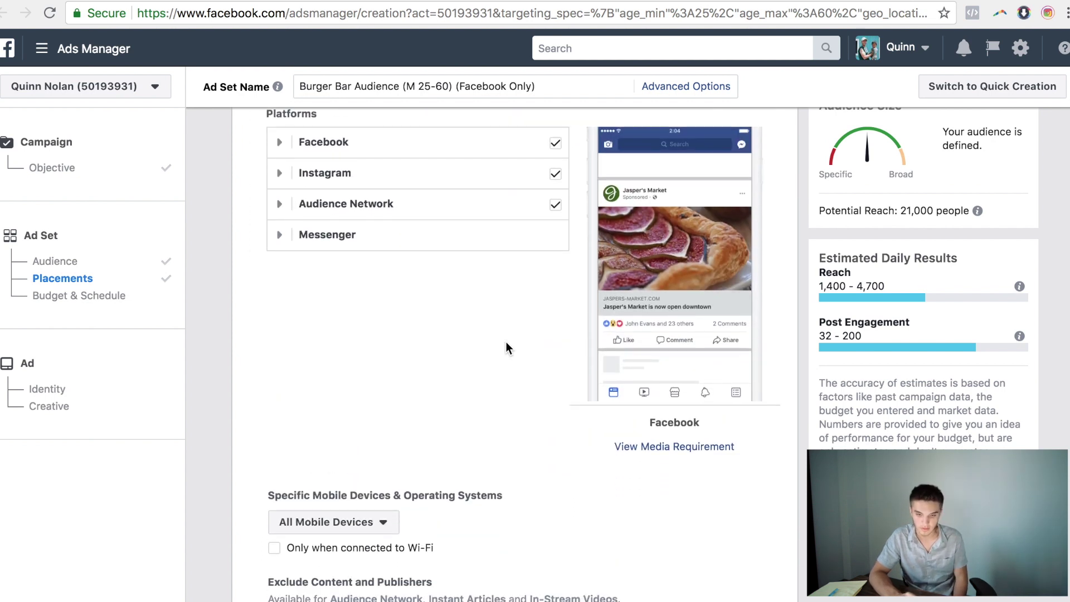
{"action": "scroll", "coordinate": [506, 342], "scroll_direction": "up", "scroll_amount": 5}
{"action": "left_click", "coordinate": [392, 368]}
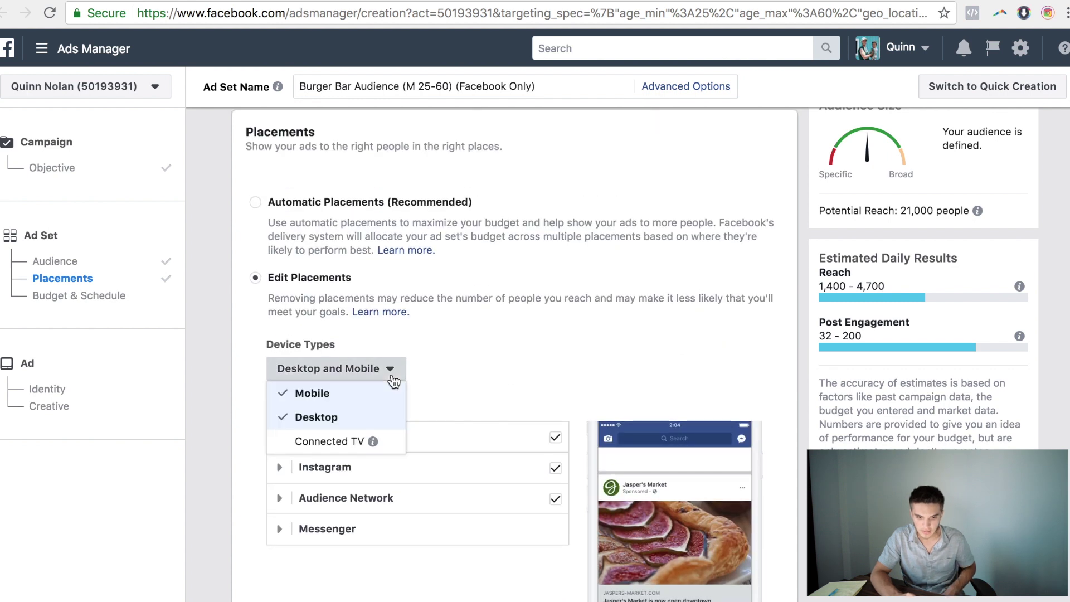
{"action": "left_click", "coordinate": [353, 443]}
{"action": "left_click", "coordinate": [345, 202]}
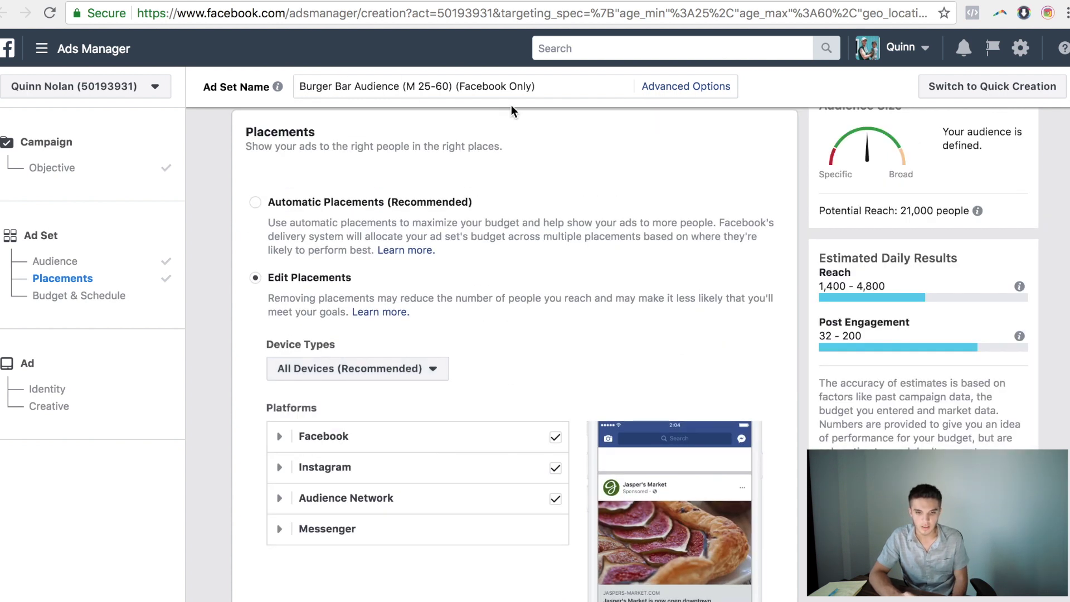
Toggle Connected TV off and back on so Device Types shows All Devices
{"action": "key", "text": "XF86MonBrightnessDown"}
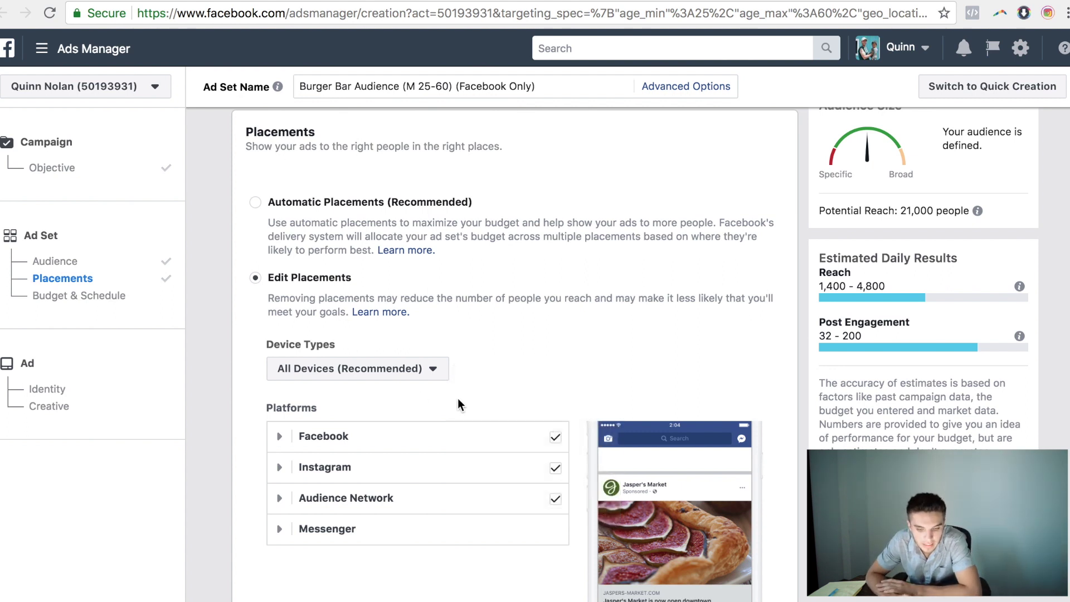
{"action": "left_click", "coordinate": [433, 368]}
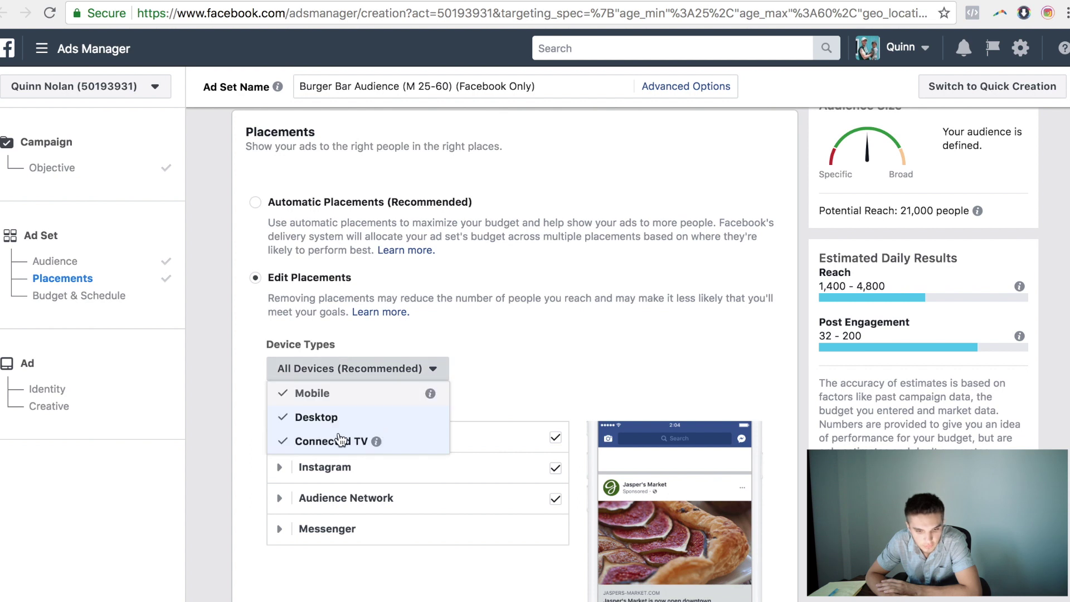
{"action": "mouse_move", "coordinate": [378, 434]}
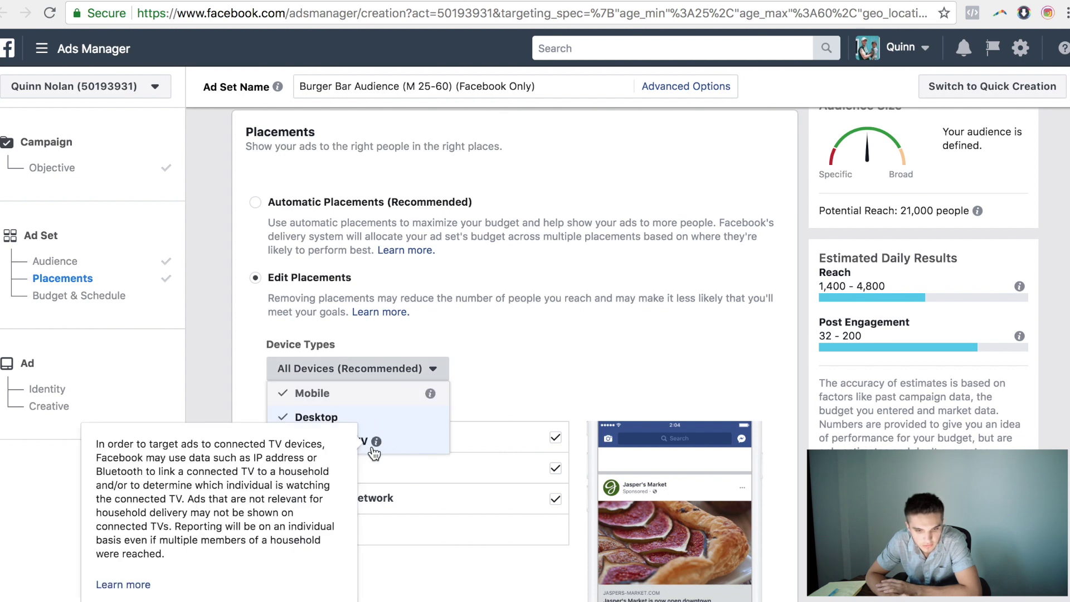
{"action": "left_click", "coordinate": [538, 384]}
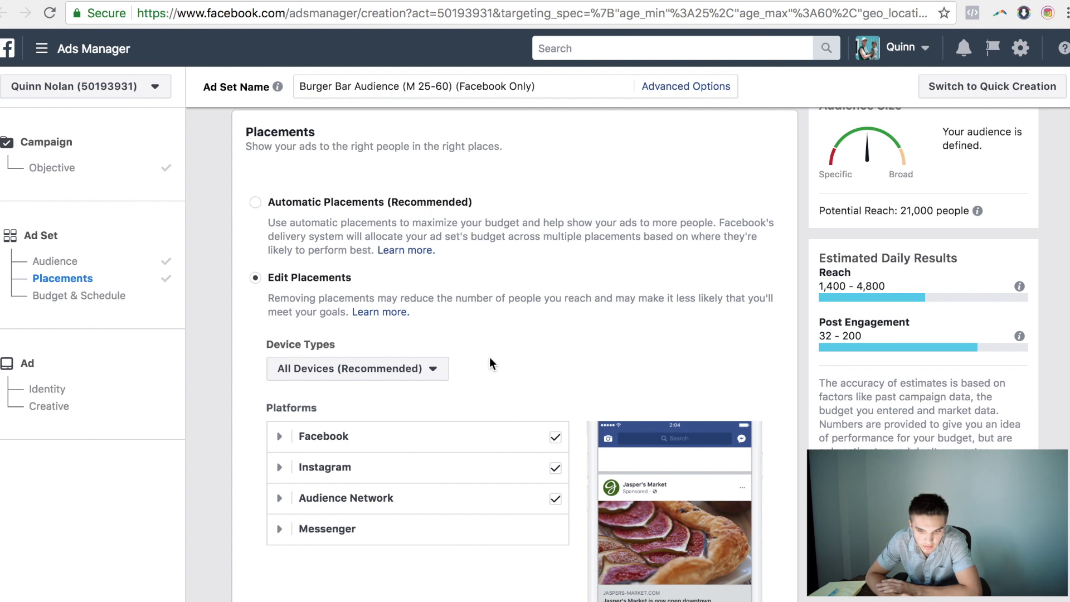
{"action": "left_click", "coordinate": [433, 370]}
{"action": "left_click", "coordinate": [359, 441]}
{"action": "left_click", "coordinate": [433, 362]}
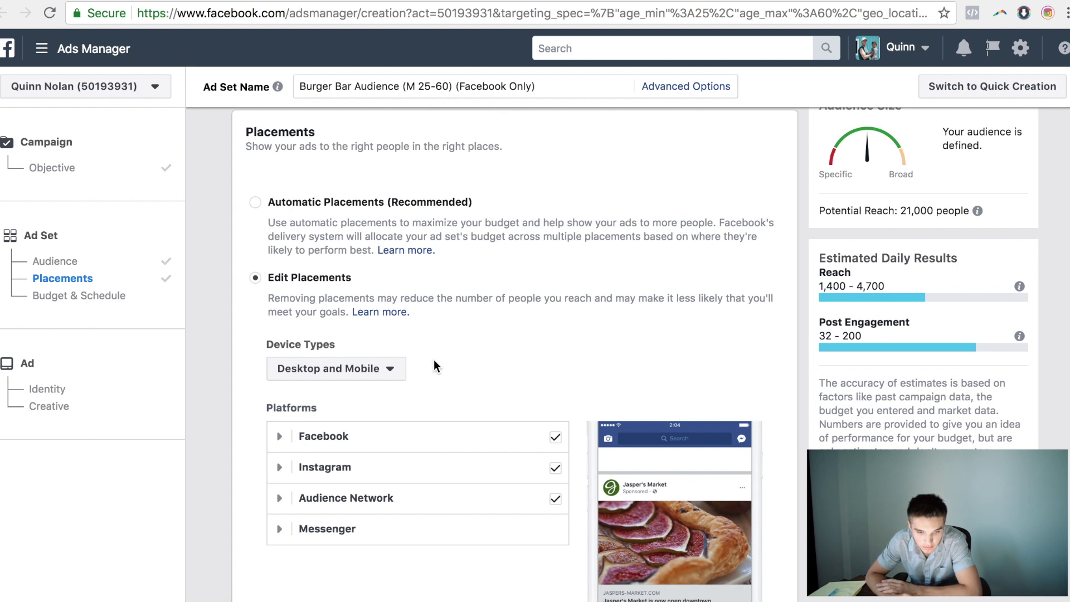
{"action": "left_click", "coordinate": [397, 370]}
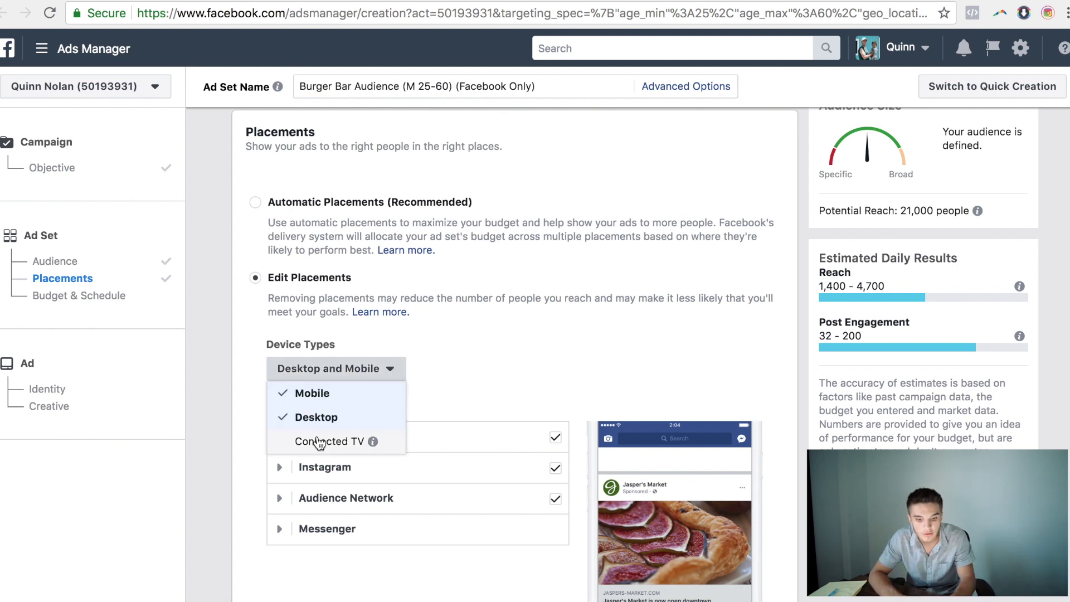
{"action": "left_click", "coordinate": [323, 440]}
Trim the ad set name so it ends with '(Facebook Only)'
{"action": "left_click", "coordinate": [580, 82]}
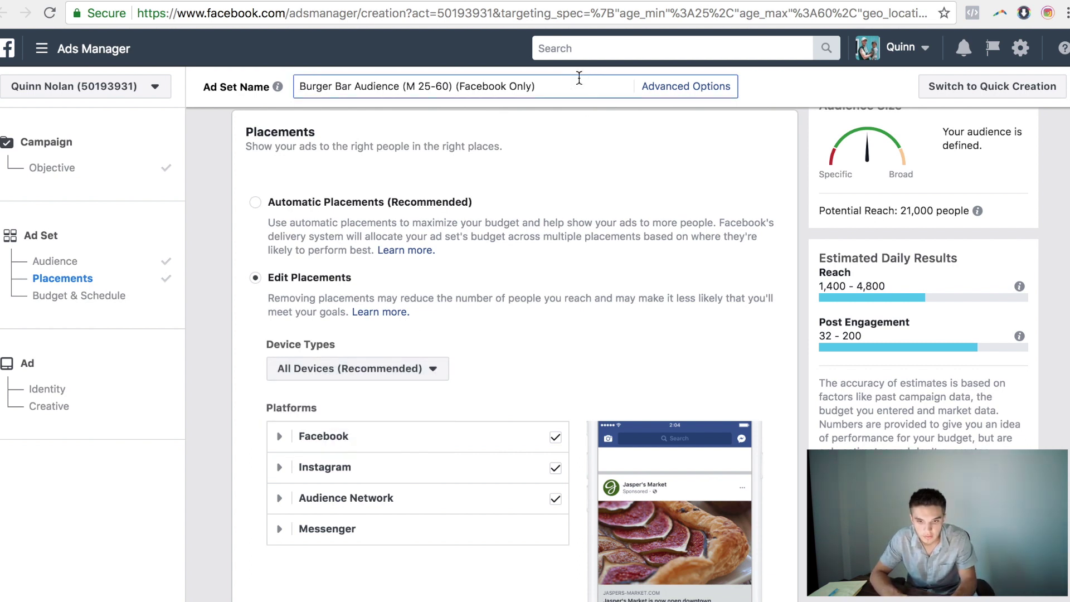
{"action": "type", "text": "("}
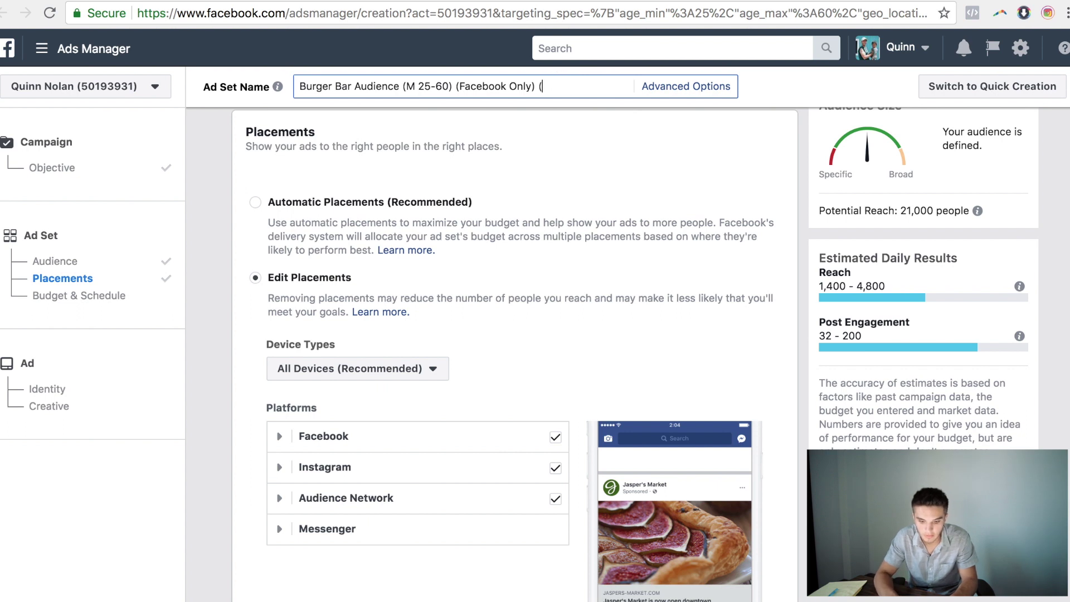
{"action": "type", "text": "M/D"}
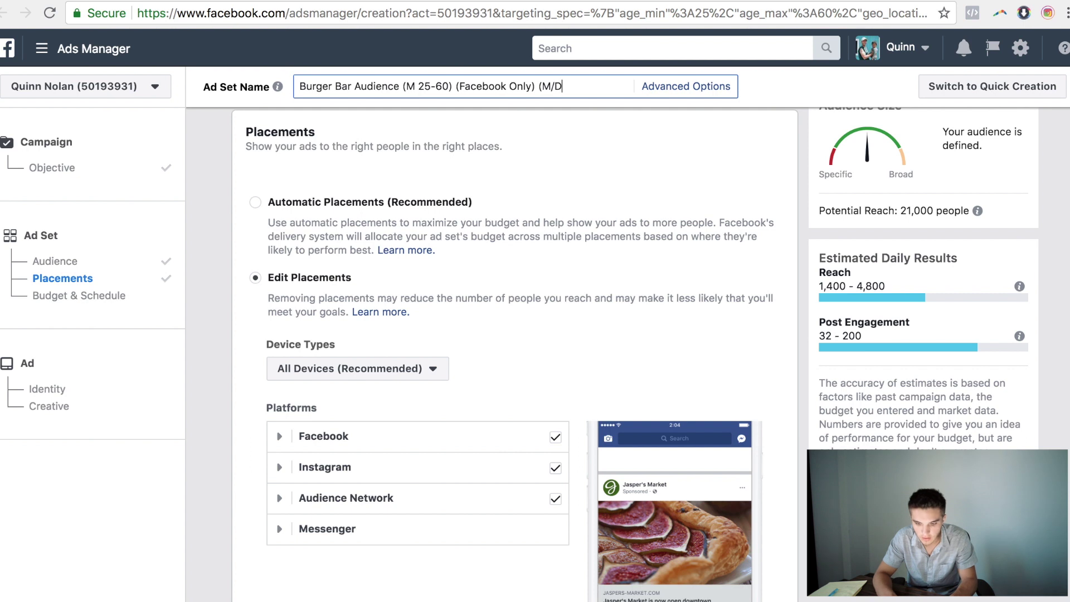
{"action": "type", "text": "/TV)"}
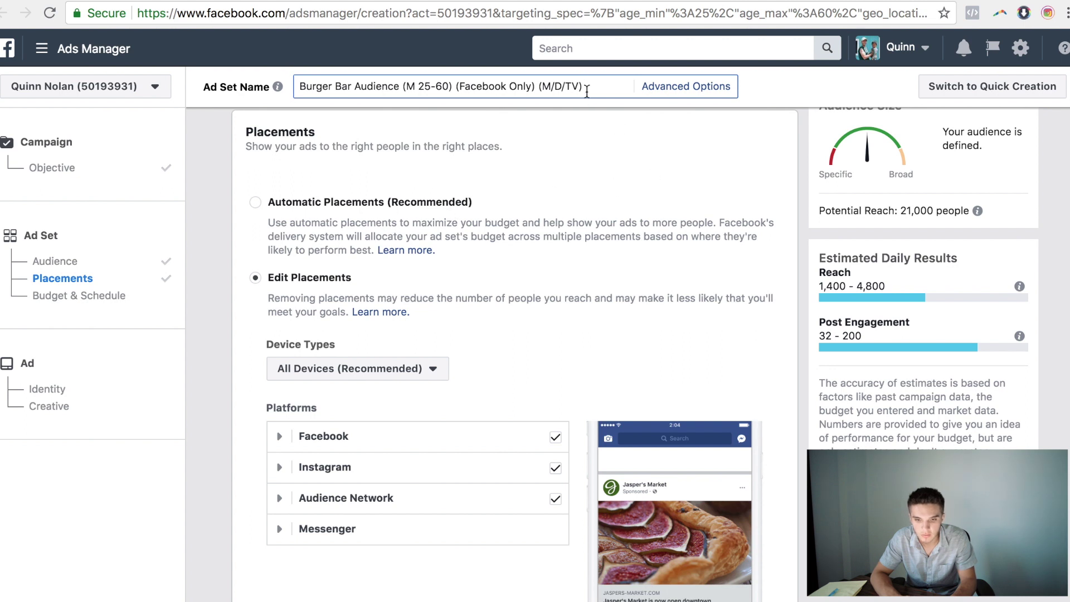
{"action": "left_click_drag", "start_coordinate": [583, 89], "coordinate": [547, 90]}
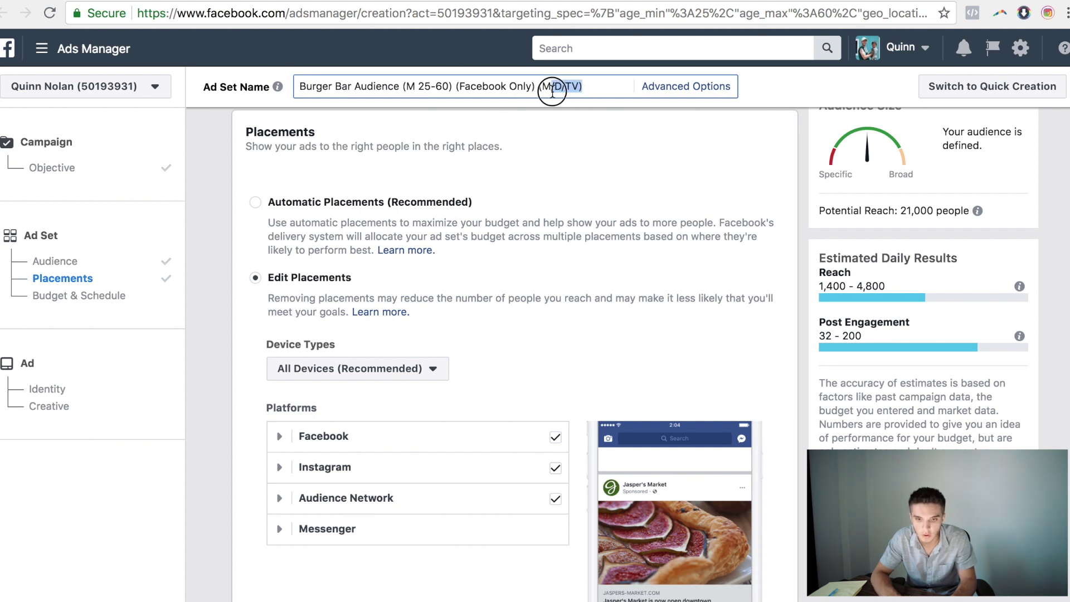
{"action": "key", "text": "BackSpace"}
{"action": "key", "text": "BackSpace"}
{"action": "key", "text": "BackSpace"}
{"action": "key", "text": "BackSpace"}
{"action": "left_click", "coordinate": [577, 134]}
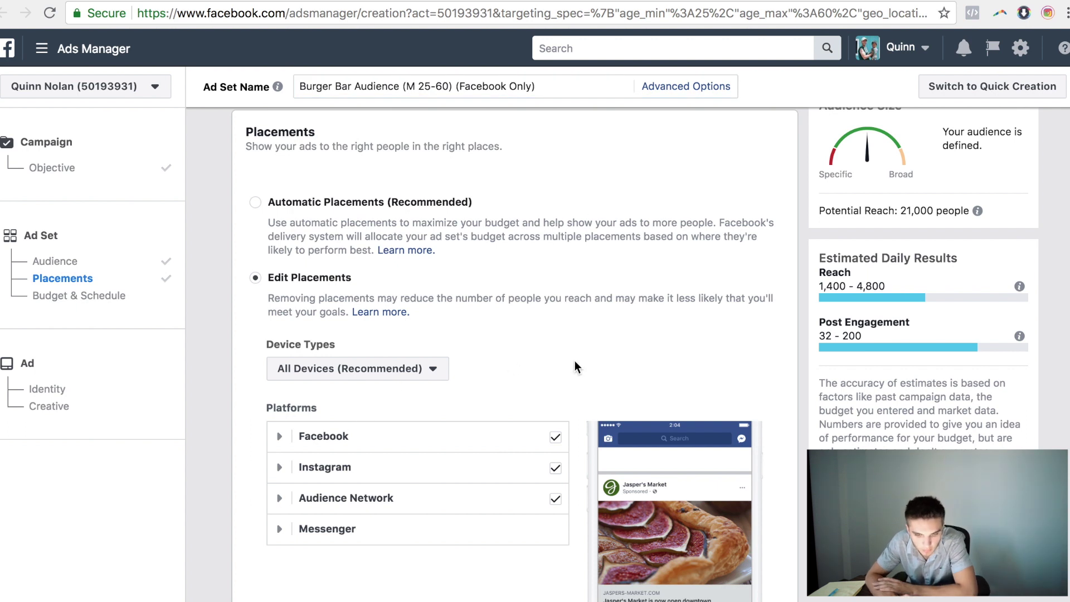
Uncheck Instagram and Audience Network placements and show mobile ads only on Wi-Fi
{"action": "scroll", "coordinate": [574, 366], "scroll_direction": "down", "scroll_amount": 1}
{"action": "left_click", "coordinate": [556, 440]}
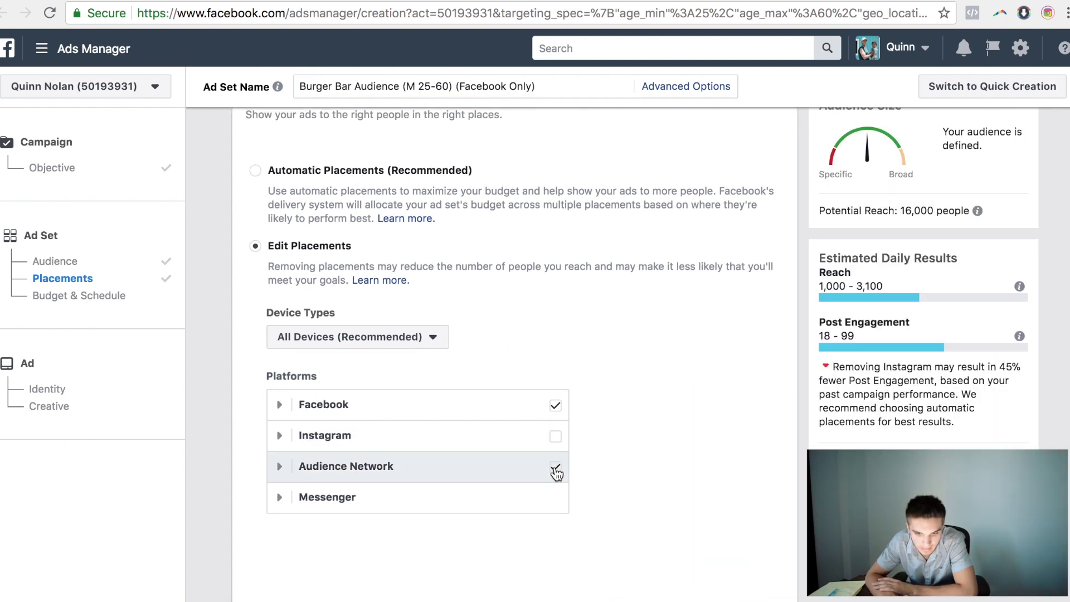
{"action": "left_click", "coordinate": [555, 466]}
{"action": "scroll", "coordinate": [610, 275], "scroll_direction": "down", "scroll_amount": 5}
{"action": "scroll", "coordinate": [523, 384], "scroll_direction": "down", "scroll_amount": 5}
{"action": "scroll", "coordinate": [523, 385], "scroll_direction": "down", "scroll_amount": 2}
{"action": "left_click", "coordinate": [273, 283]}
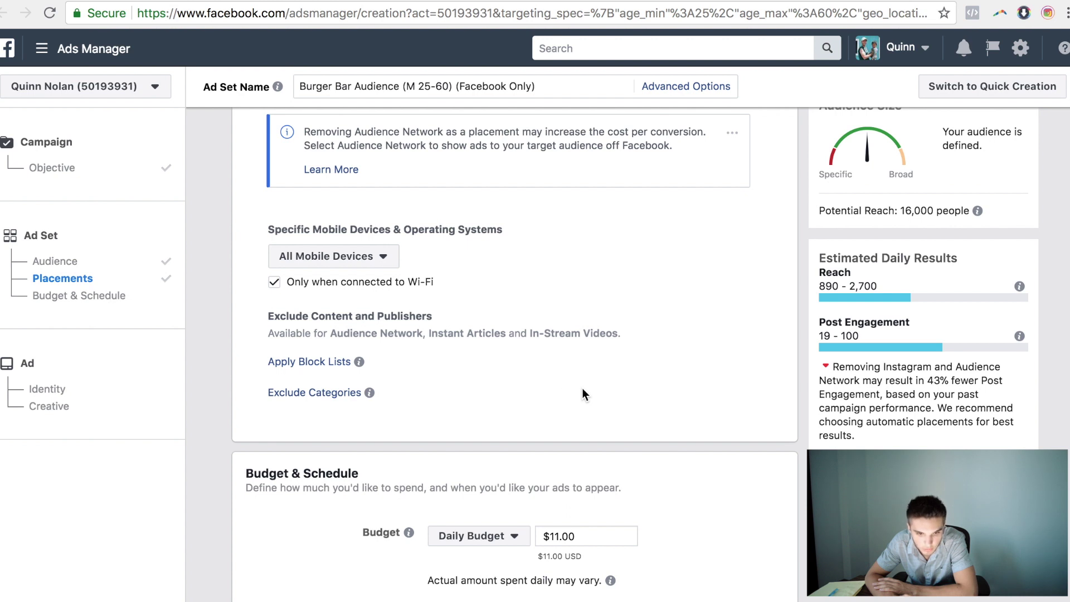
{"action": "scroll", "coordinate": [581, 389], "scroll_direction": "down", "scroll_amount": 1}
{"action": "scroll", "coordinate": [658, 369], "scroll_direction": "down", "scroll_amount": 2}
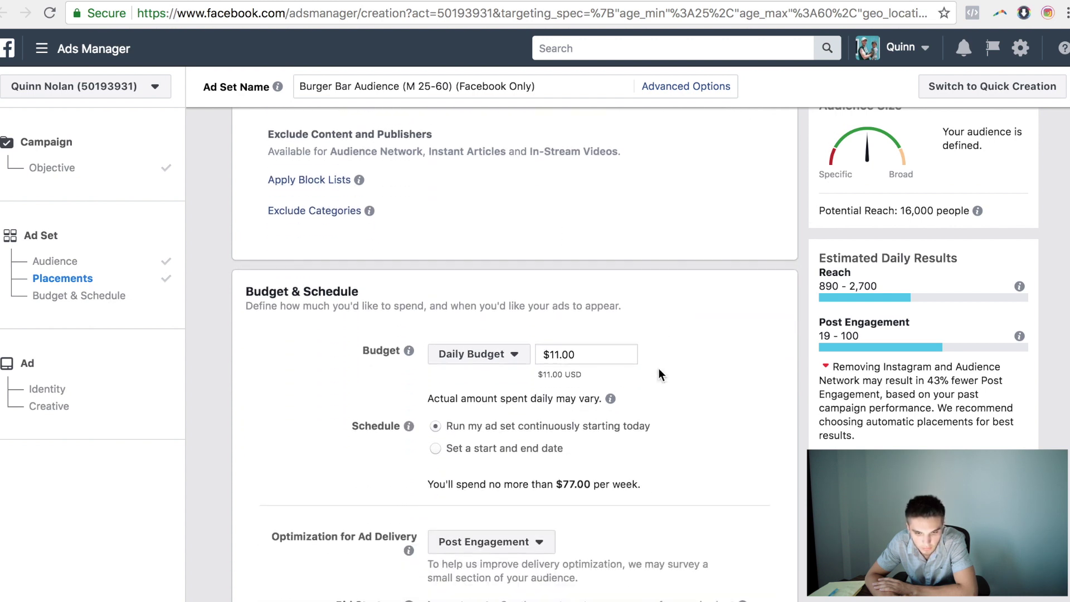
Change the daily budget from $11.00 to $5.00, capping weekly spend at $35.00
{"action": "left_click", "coordinate": [555, 314]}
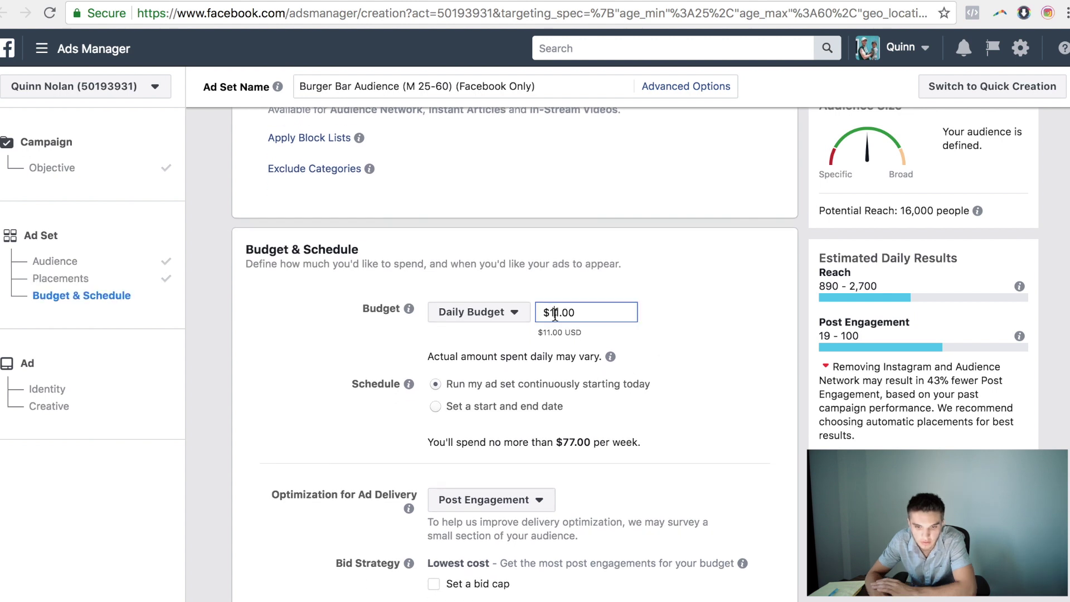
{"action": "key", "text": "BackSpace"}
{"action": "key", "text": "BackSpace"}
{"action": "type", "text": "5"}
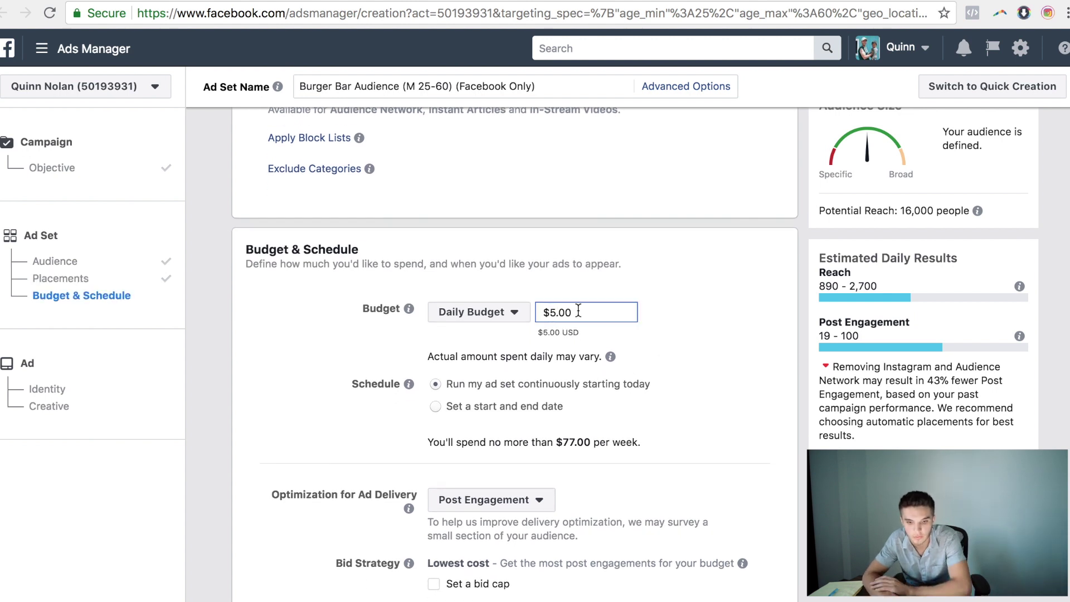
{"action": "left_click", "coordinate": [553, 313]}
{"action": "key", "text": "BackSpace"}
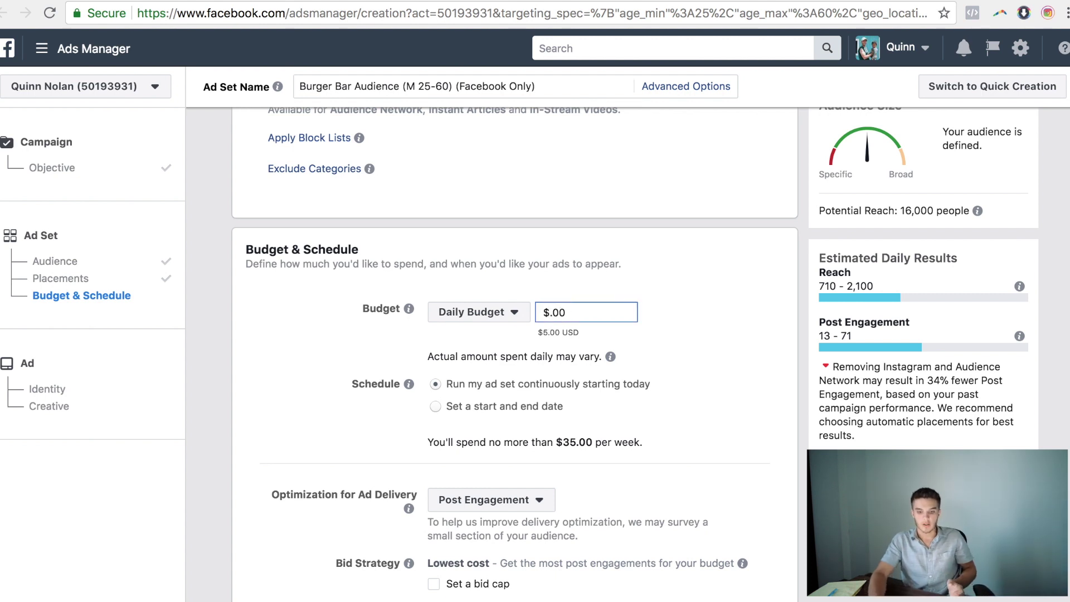
{"action": "left_click", "coordinate": [745, 345]}
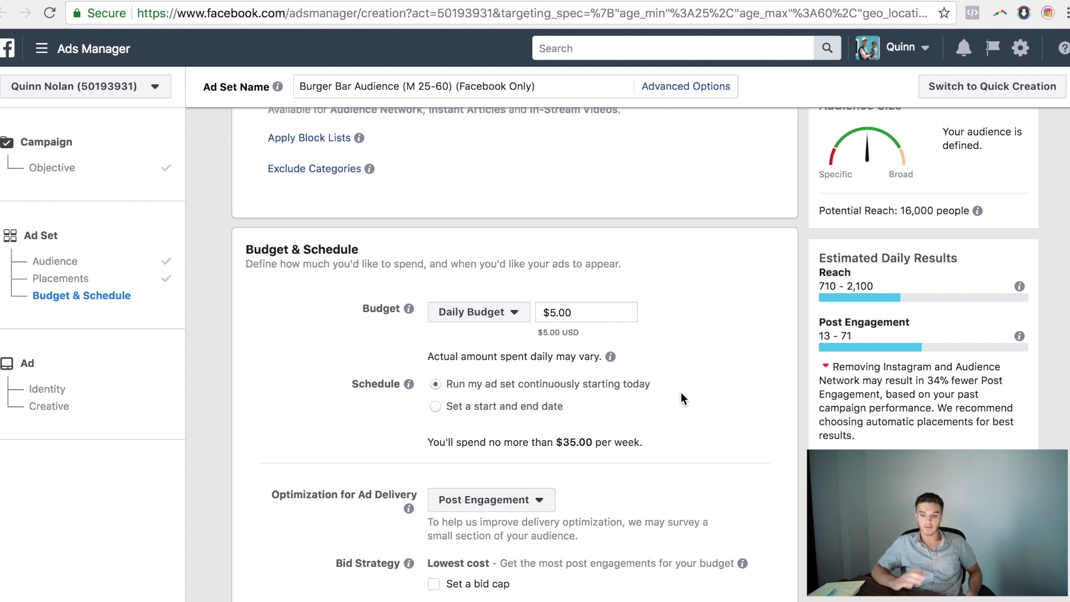
Leave ad delivery optimization on Post Engagement and continue to the ad level
{"action": "scroll", "coordinate": [680, 392], "scroll_direction": "down", "scroll_amount": 2}
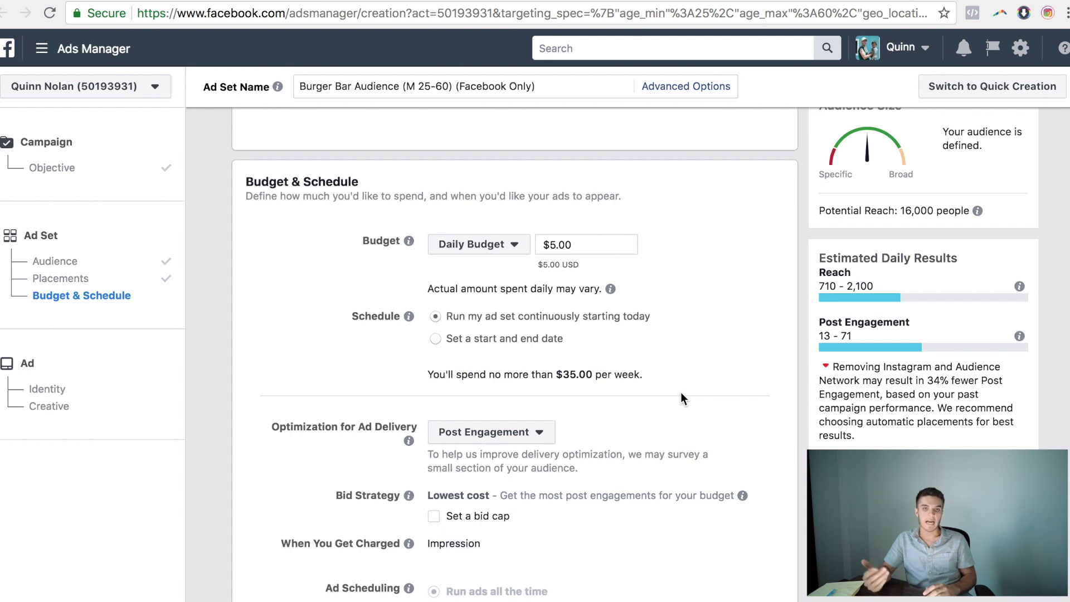
{"action": "scroll", "coordinate": [681, 392], "scroll_direction": "down", "scroll_amount": 5}
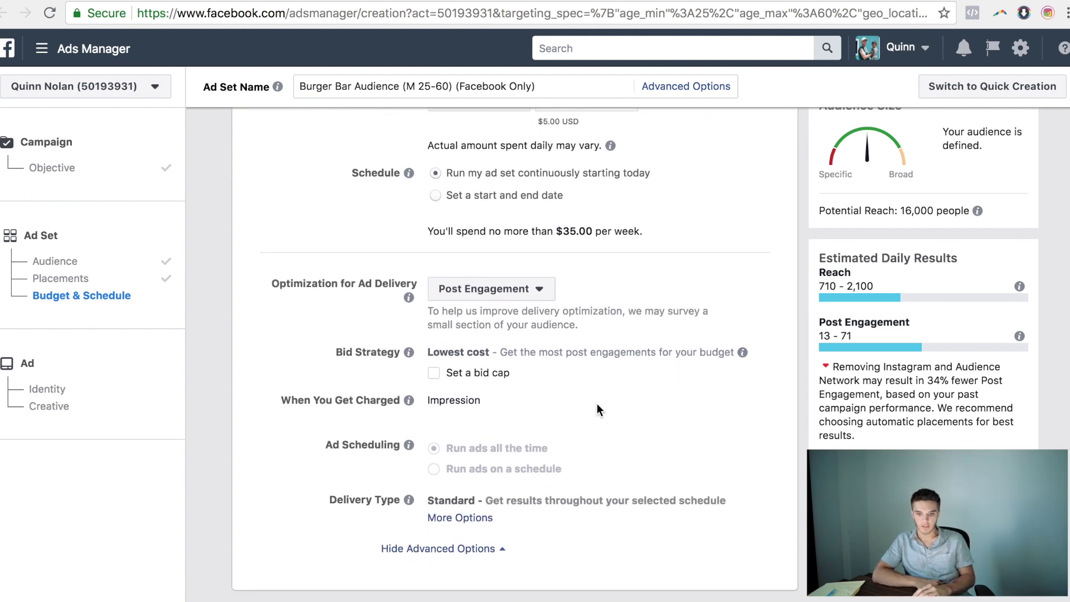
{"action": "left_click", "coordinate": [542, 291]}
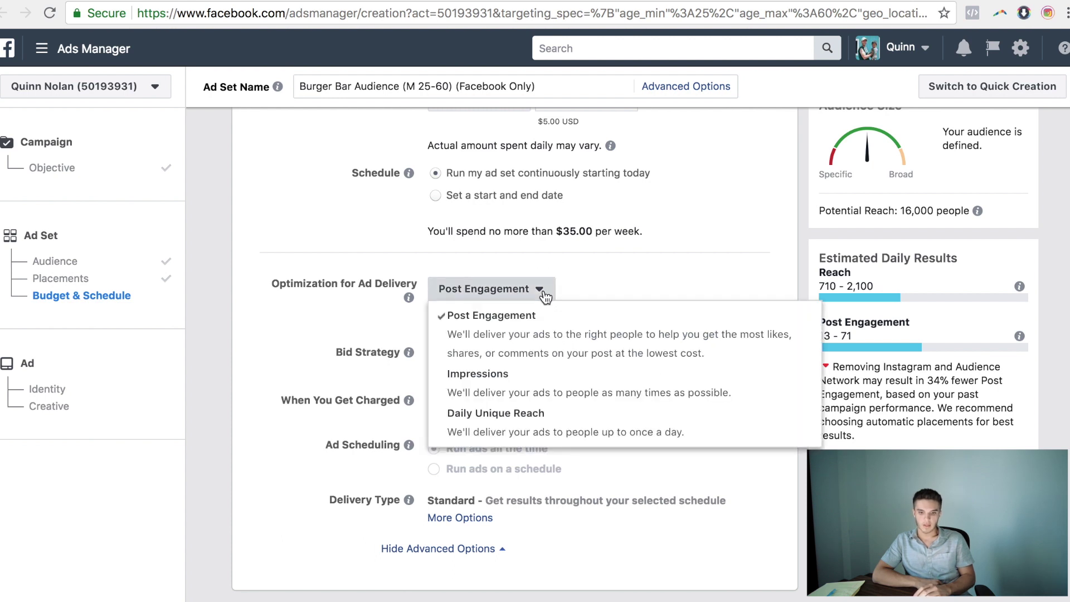
{"action": "left_click", "coordinate": [545, 296]}
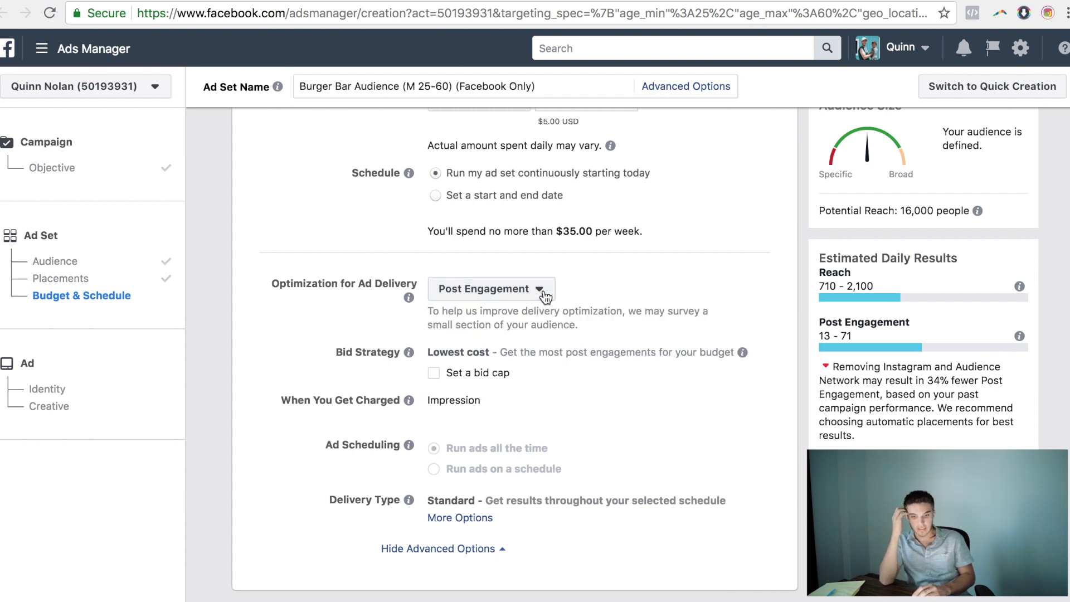
{"action": "left_click", "coordinate": [531, 295]}
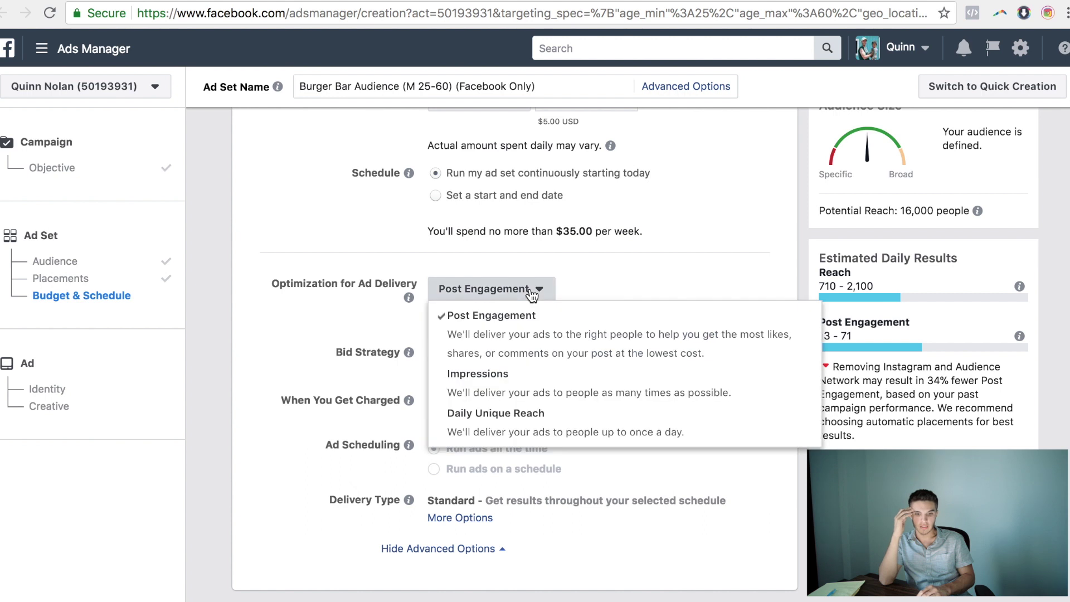
{"action": "left_click", "coordinate": [538, 296]}
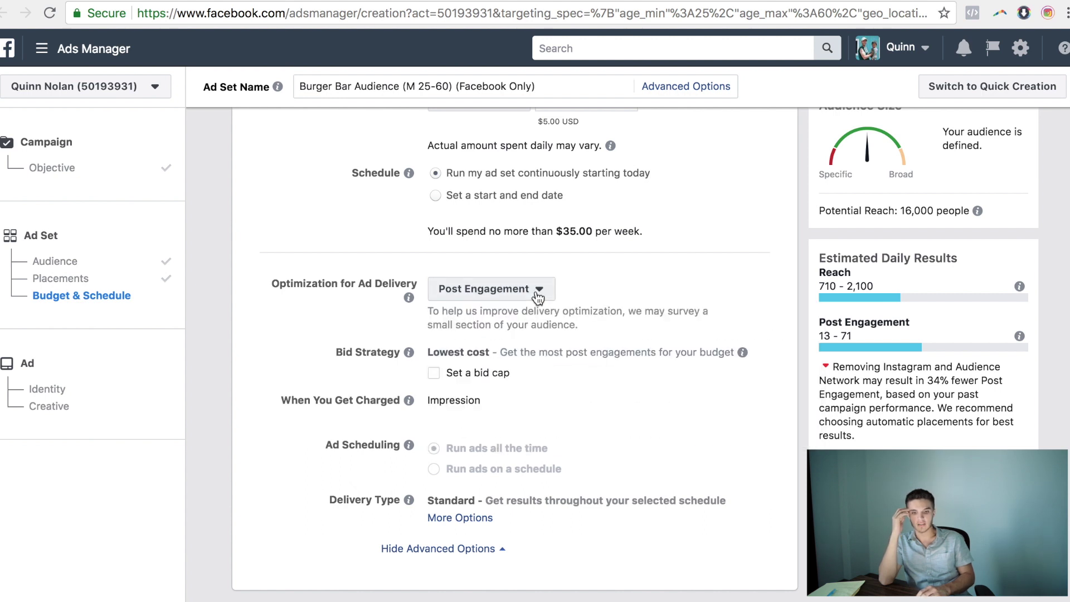
{"action": "left_click", "coordinate": [538, 295]}
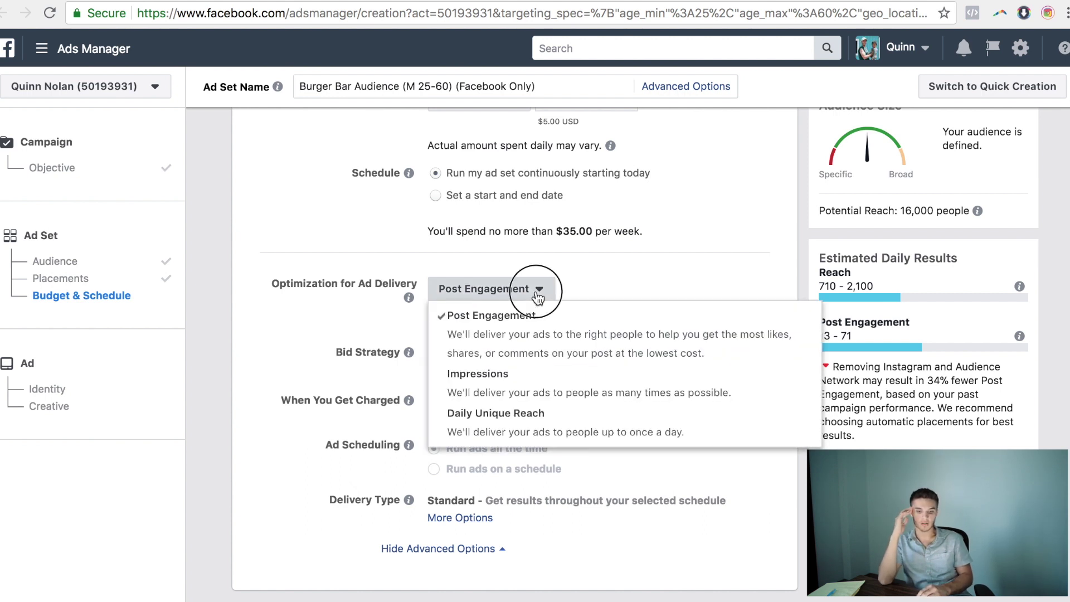
{"action": "left_click", "coordinate": [538, 295]}
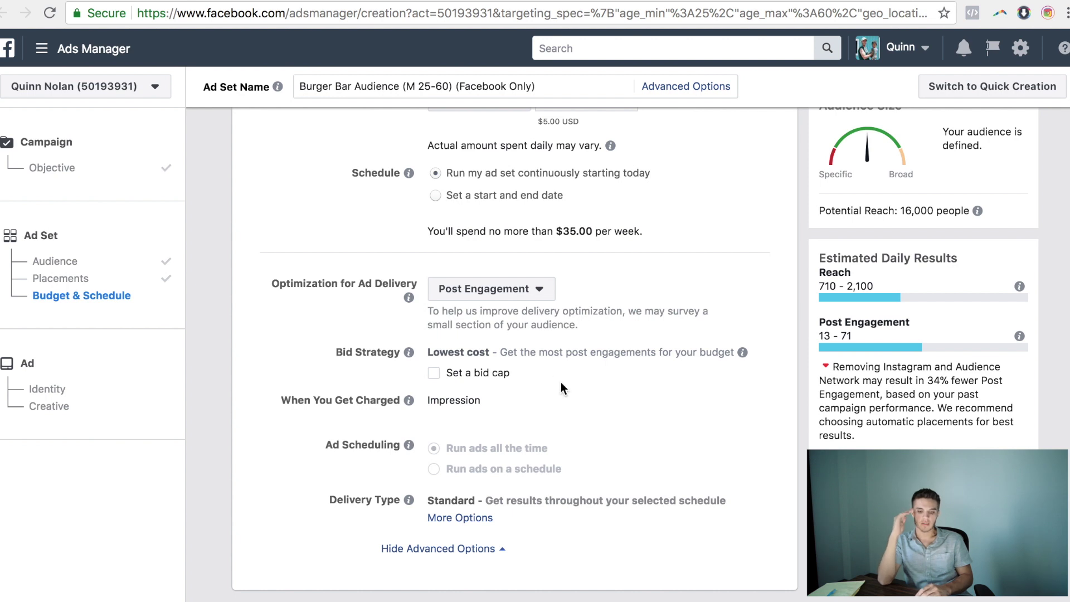
{"action": "left_click", "coordinate": [740, 600]}
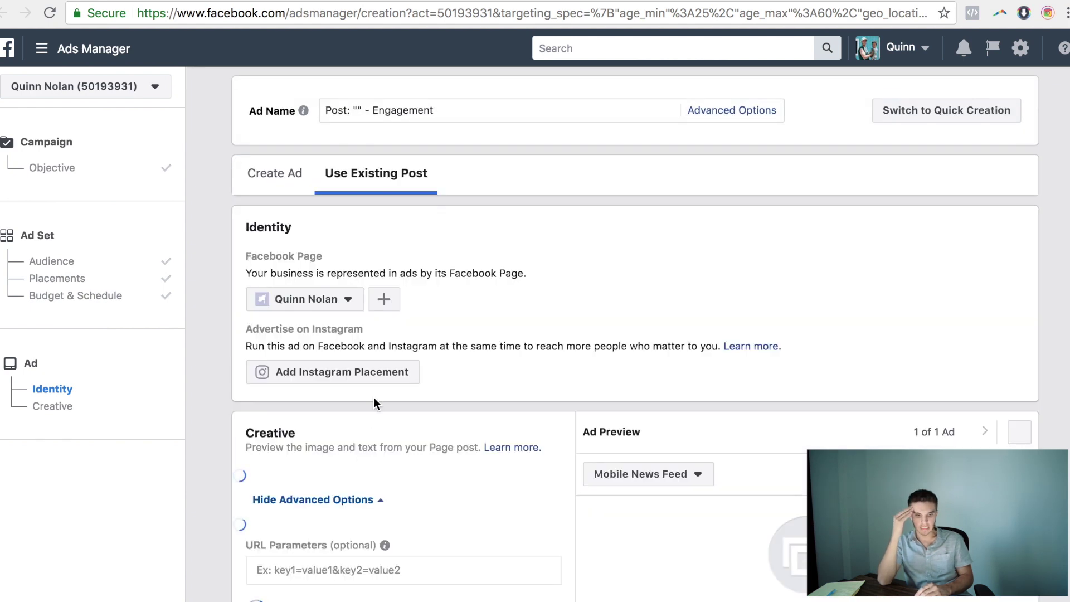
Choose to build a new ad rather than use a post, keeping the current Facebook Page
{"action": "left_click", "coordinate": [287, 187]}
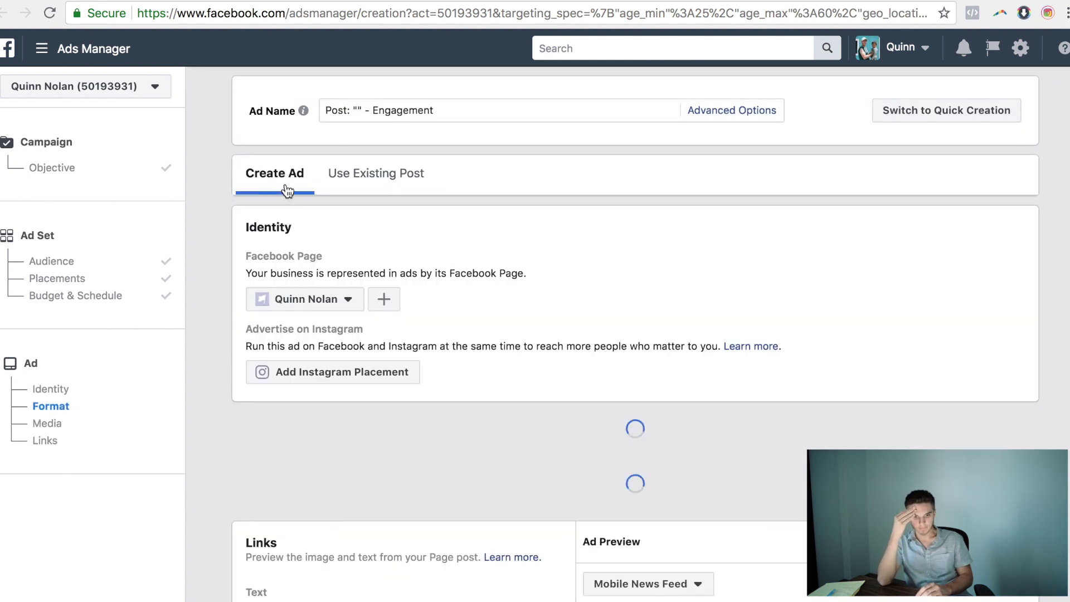
{"action": "left_click", "coordinate": [347, 304]}
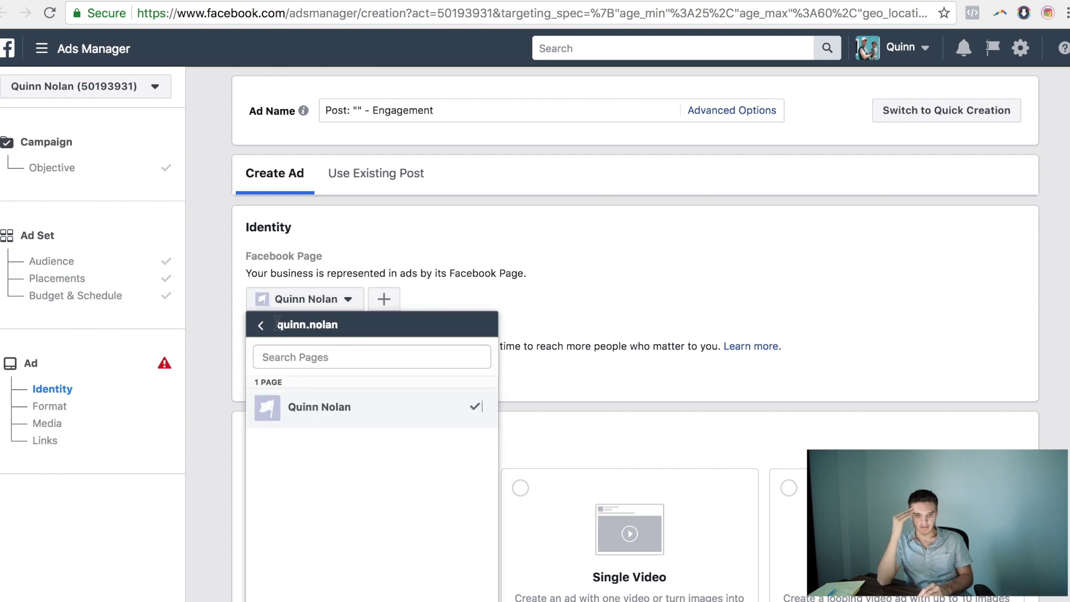
{"action": "left_click", "coordinate": [444, 289]}
{"action": "scroll", "coordinate": [539, 262], "scroll_direction": "down", "scroll_amount": 9}
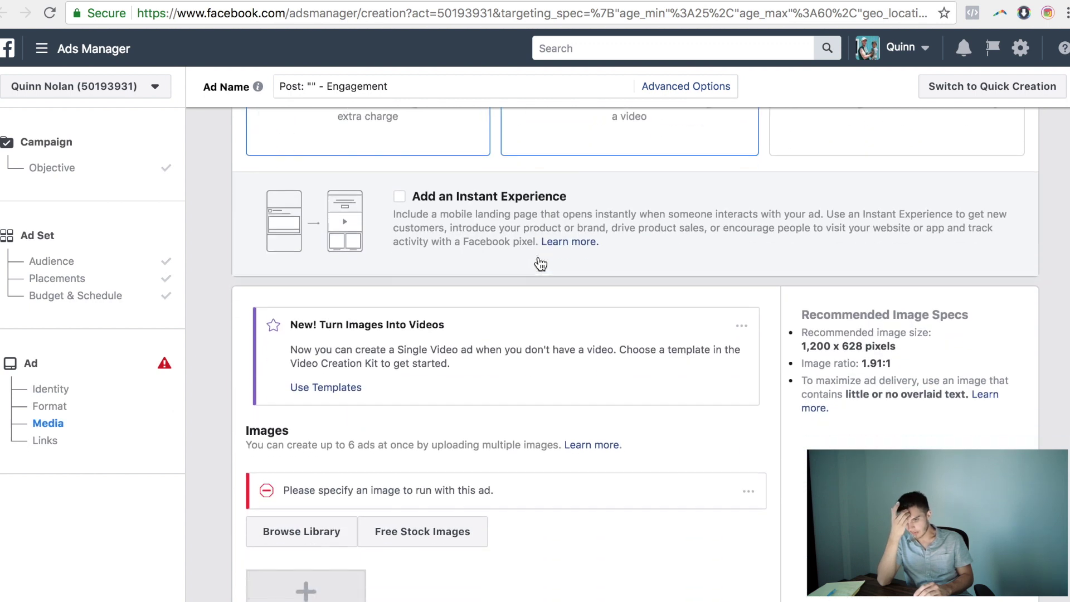
{"action": "scroll", "coordinate": [540, 263], "scroll_direction": "down", "scroll_amount": 5}
Start an image upload, cancel the file picker, and open a new browser tab
{"action": "left_click", "coordinate": [325, 335]}
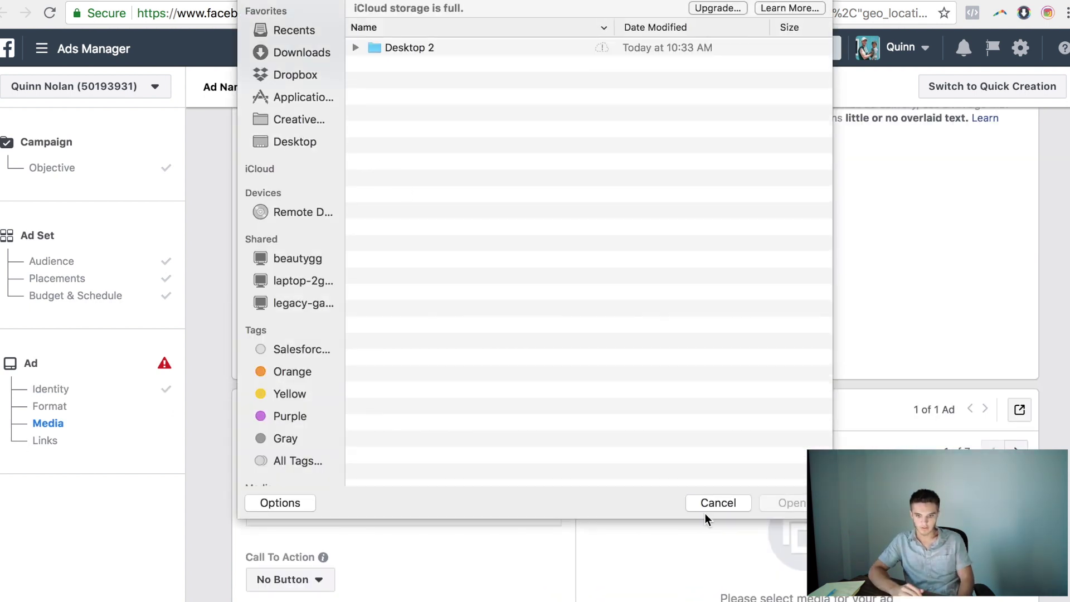
{"action": "left_click", "coordinate": [703, 502]}
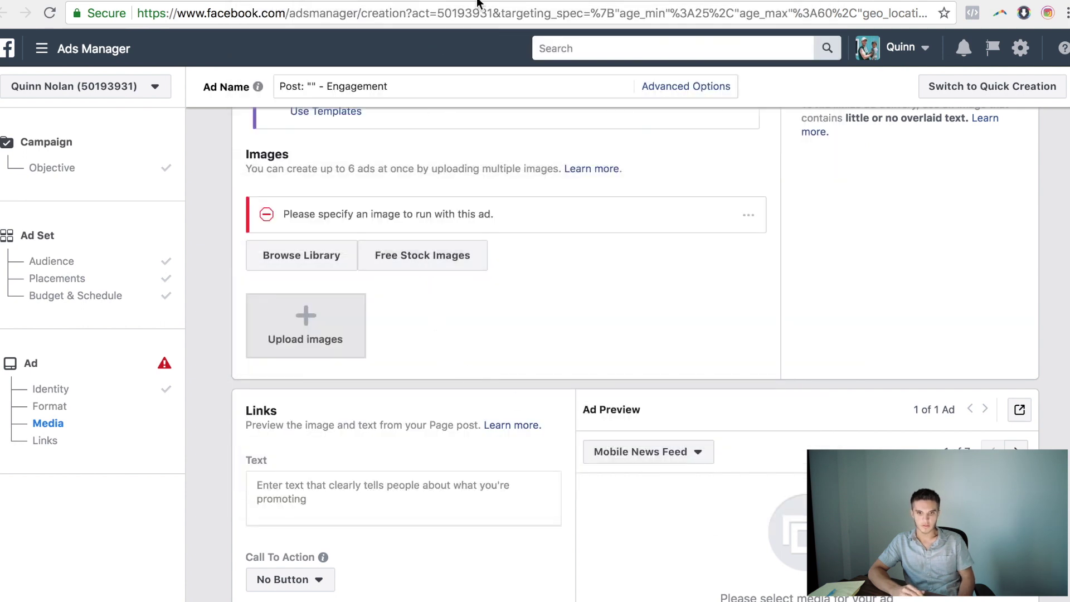
{"action": "key", "text": "super+t"}
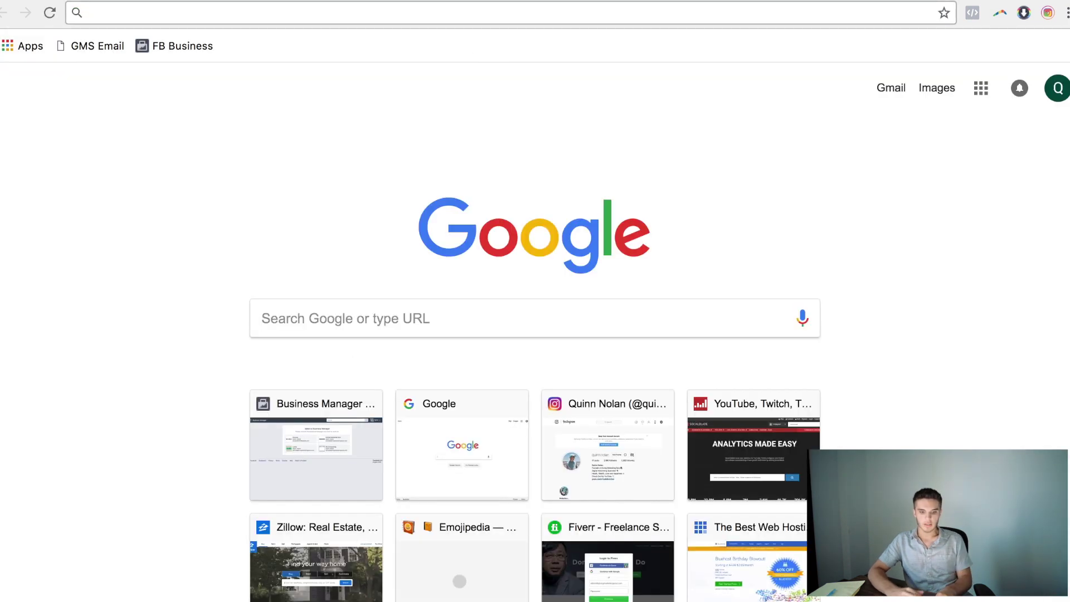
Load CANVA.com in the new tab and dismiss the saved e-mail suggestions
{"action": "mouse_move", "coordinate": [183, 592]}
{"action": "type", "text": "CANVA.com"}
{"action": "key", "text": "Return"}
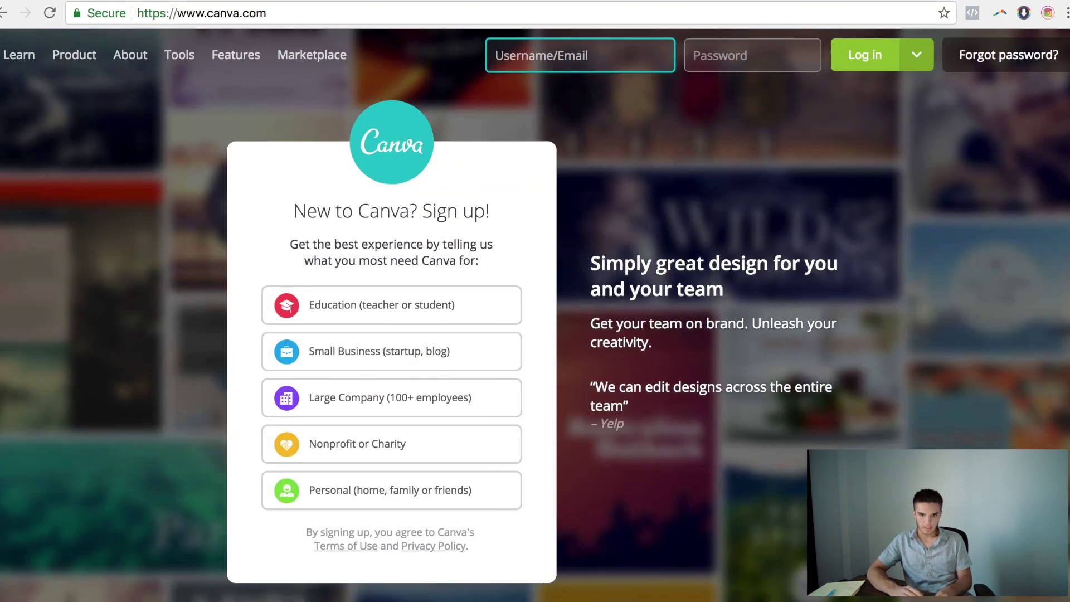
{"action": "left_click", "coordinate": [574, 50]}
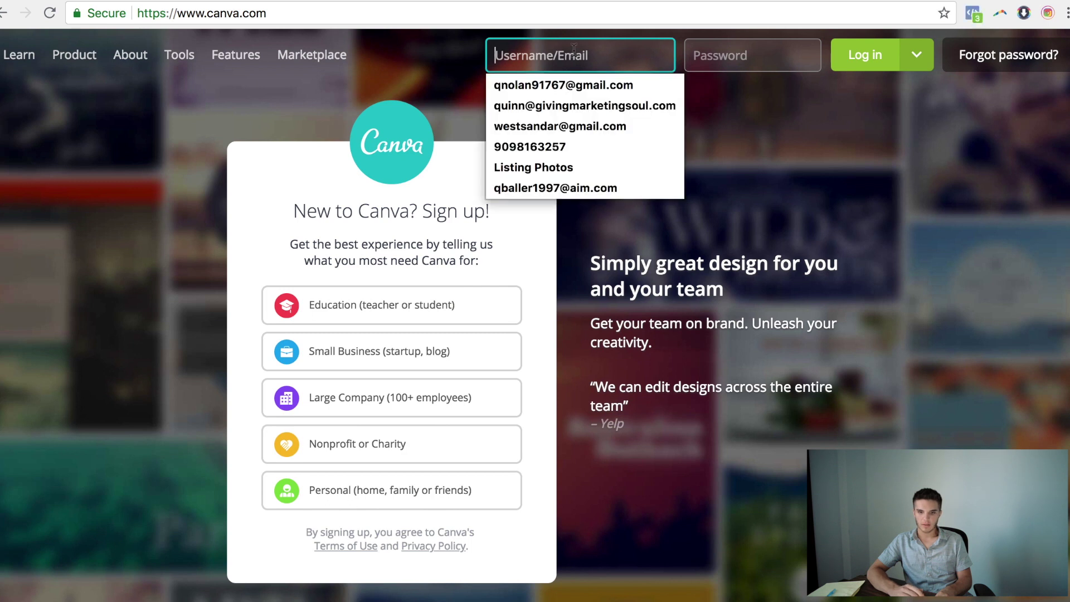
{"action": "key", "text": "Escape"}
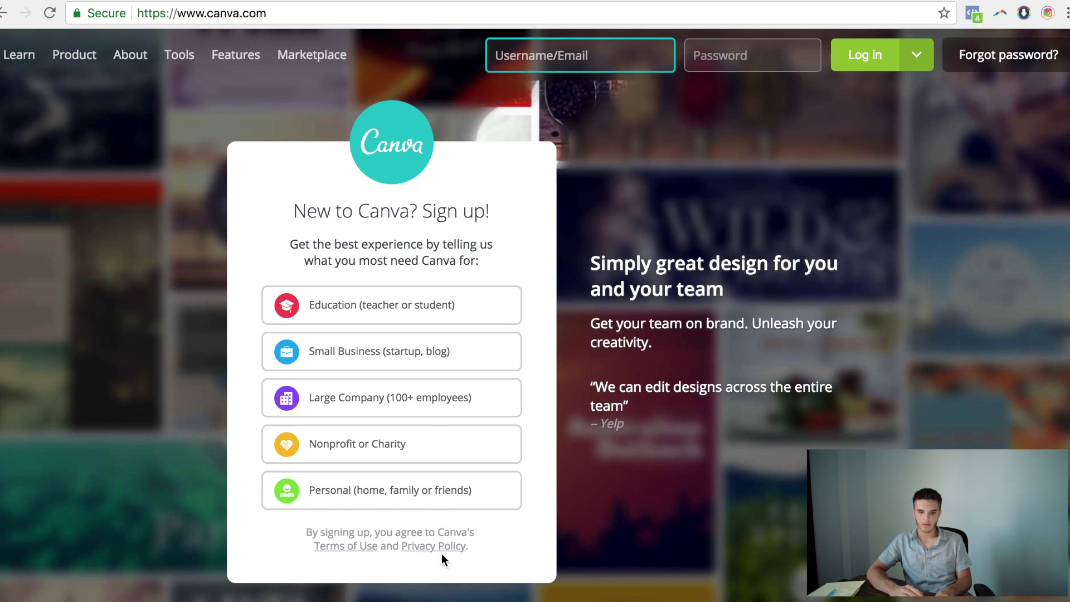
Go back to Ads Manager, then open Canva in Safari by entering canva
{"action": "mouse_move", "coordinate": [353, 586]}
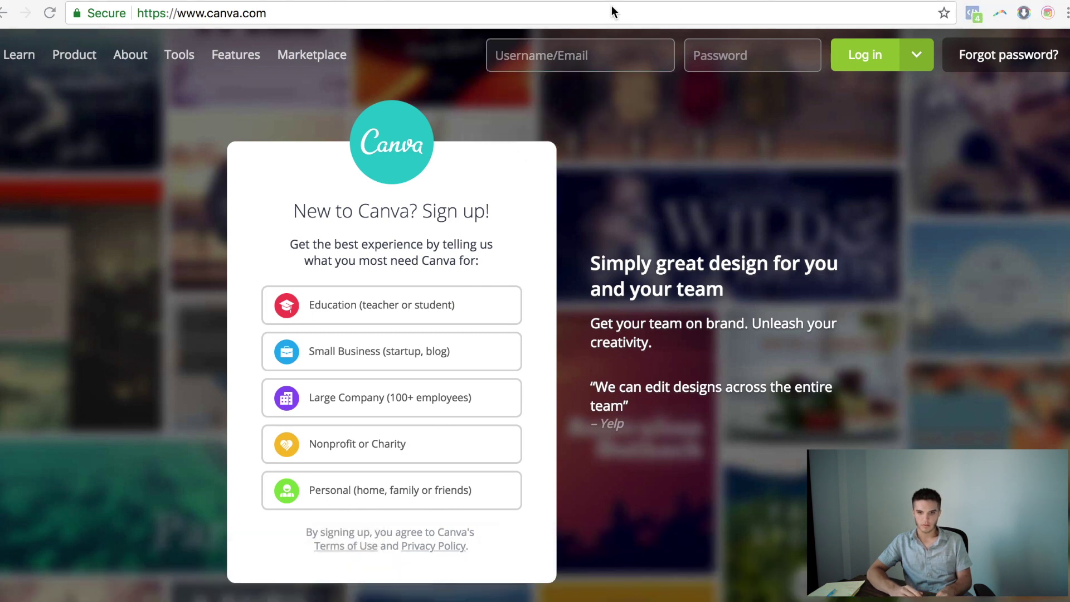
{"action": "left_click", "coordinate": [634, 1]}
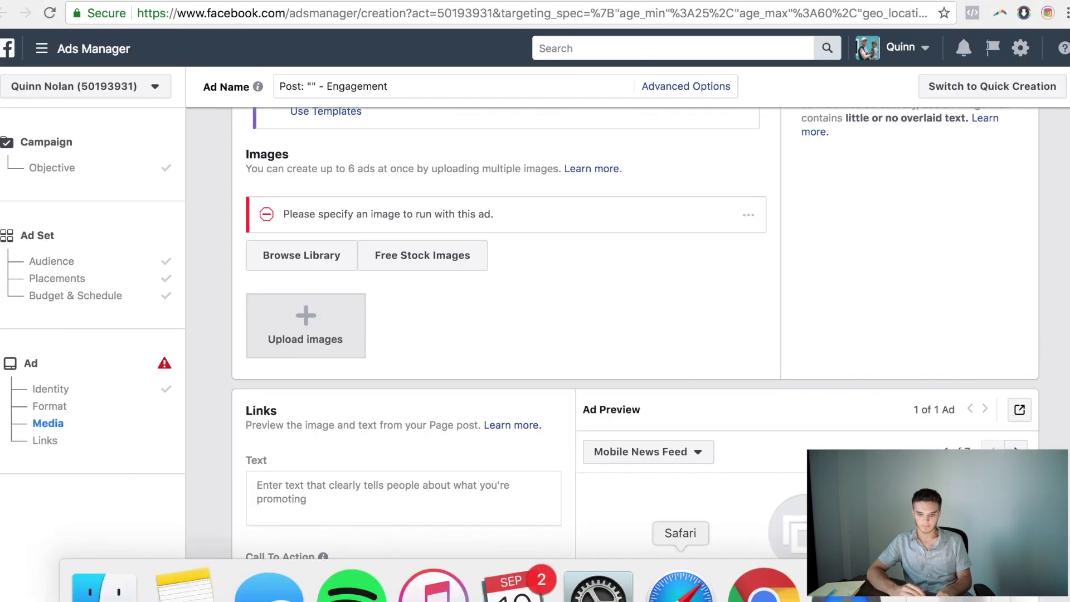
{"action": "left_click", "coordinate": [676, 578]}
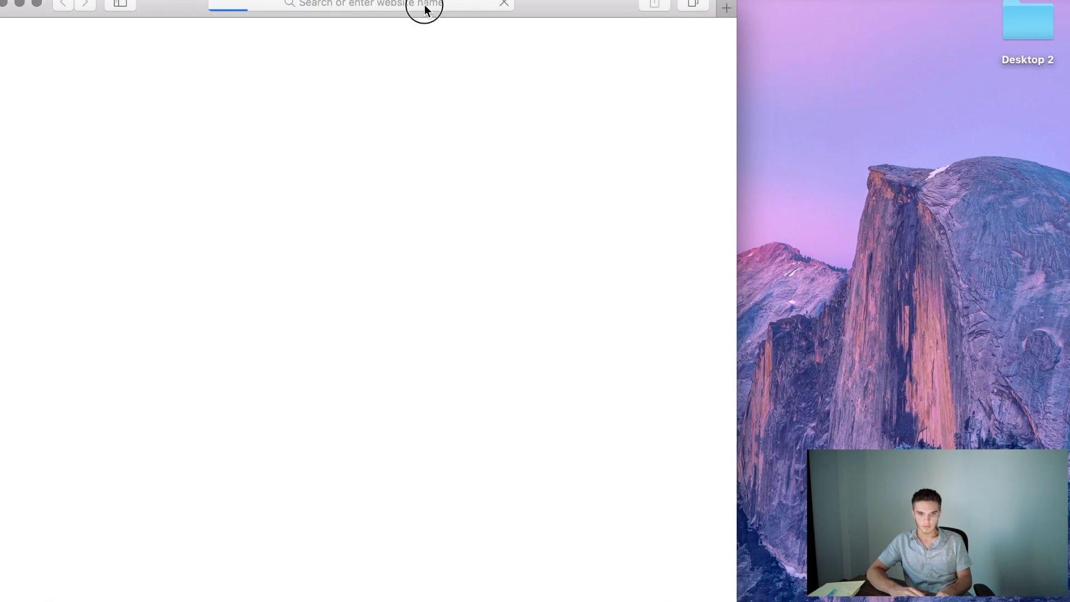
{"action": "left_click", "coordinate": [425, 6]}
{"action": "type", "text": "ca"}
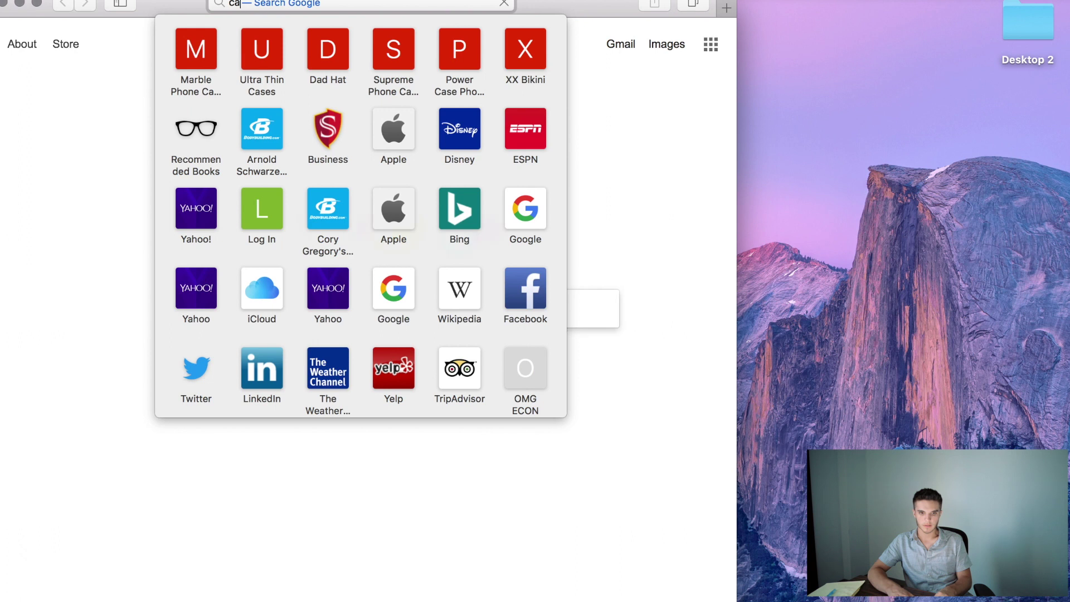
{"action": "type", "text": "nva.com"}
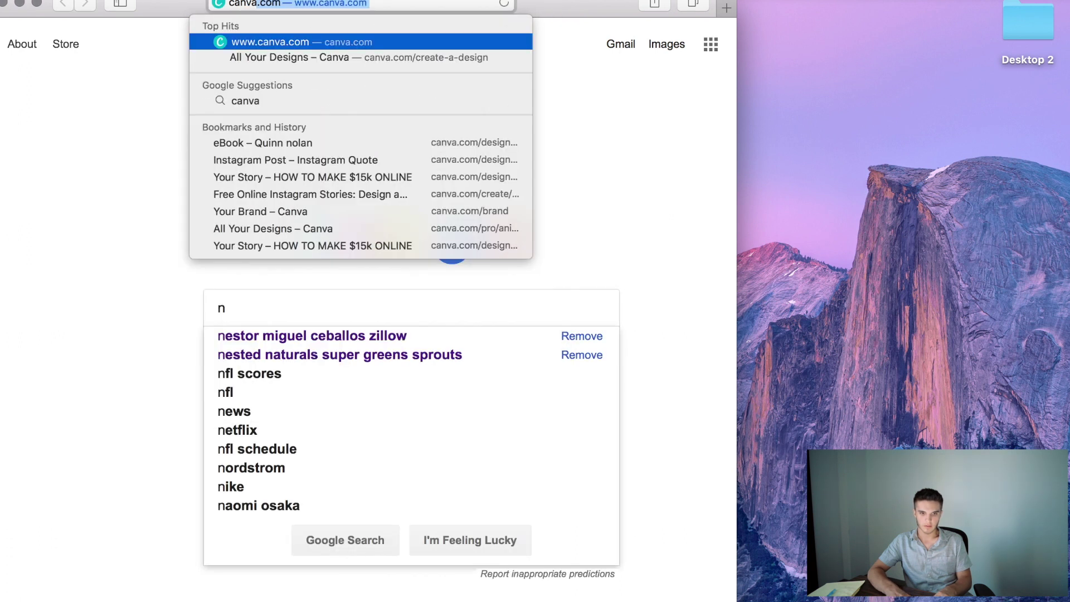
{"action": "key", "text": "Return"}
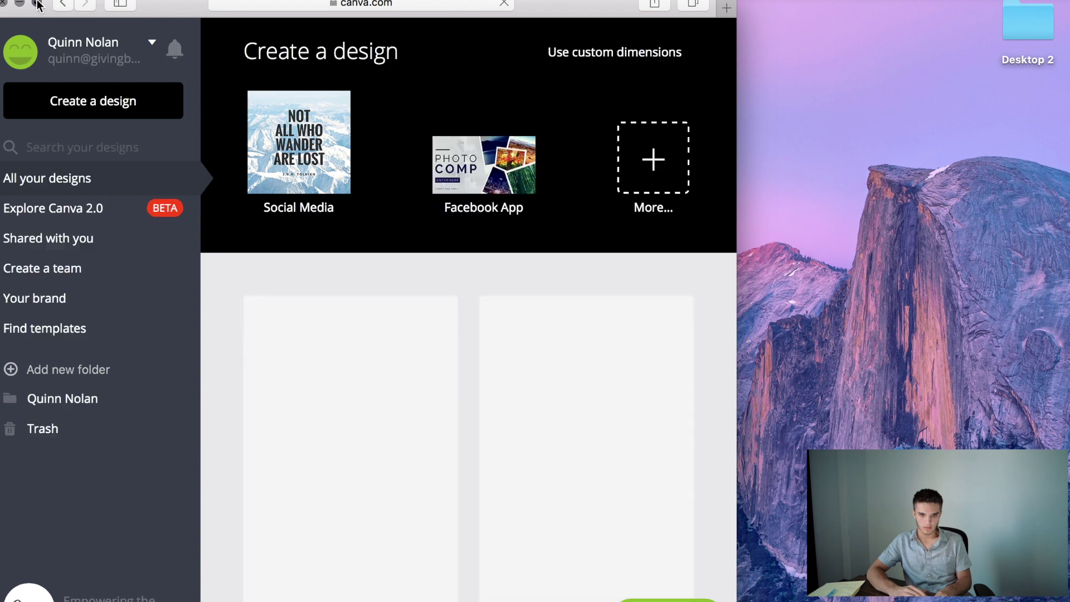
Maximise the browser and browse all Canva design types to start a Facebook Post
{"action": "left_click", "coordinate": [38, 4]}
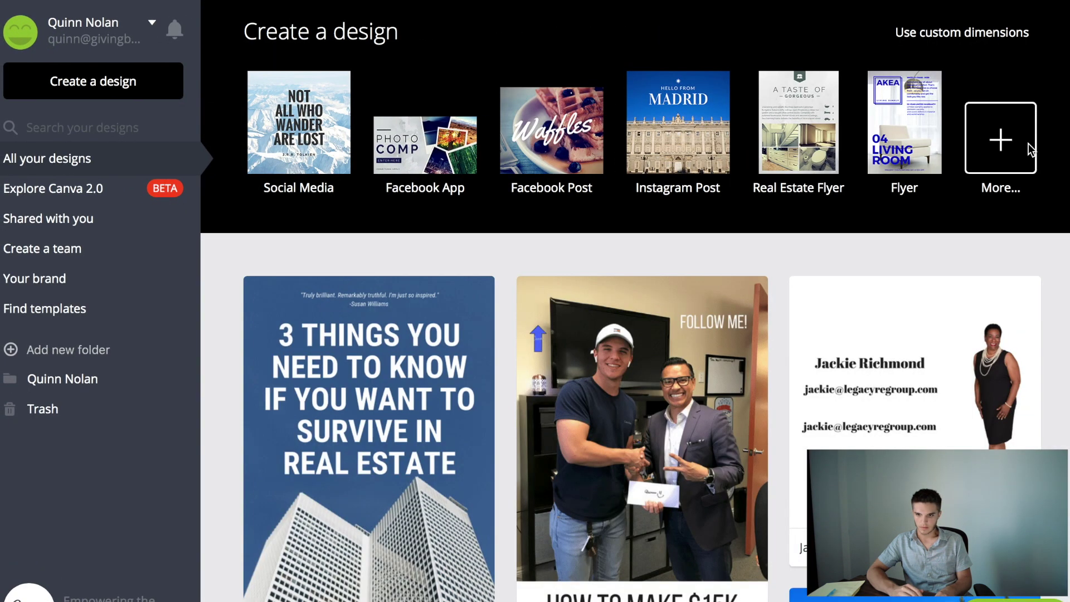
{"action": "left_click", "coordinate": [1029, 143]}
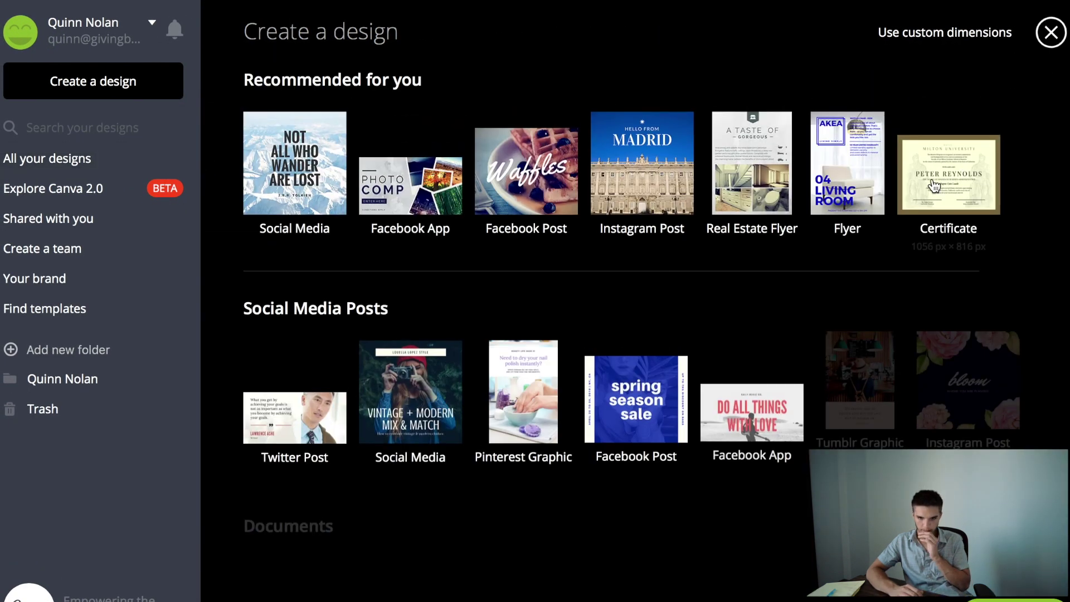
{"action": "scroll", "coordinate": [779, 195], "scroll_direction": "down", "scroll_amount": 3}
{"action": "scroll", "coordinate": [779, 195], "scroll_direction": "down", "scroll_amount": 5}
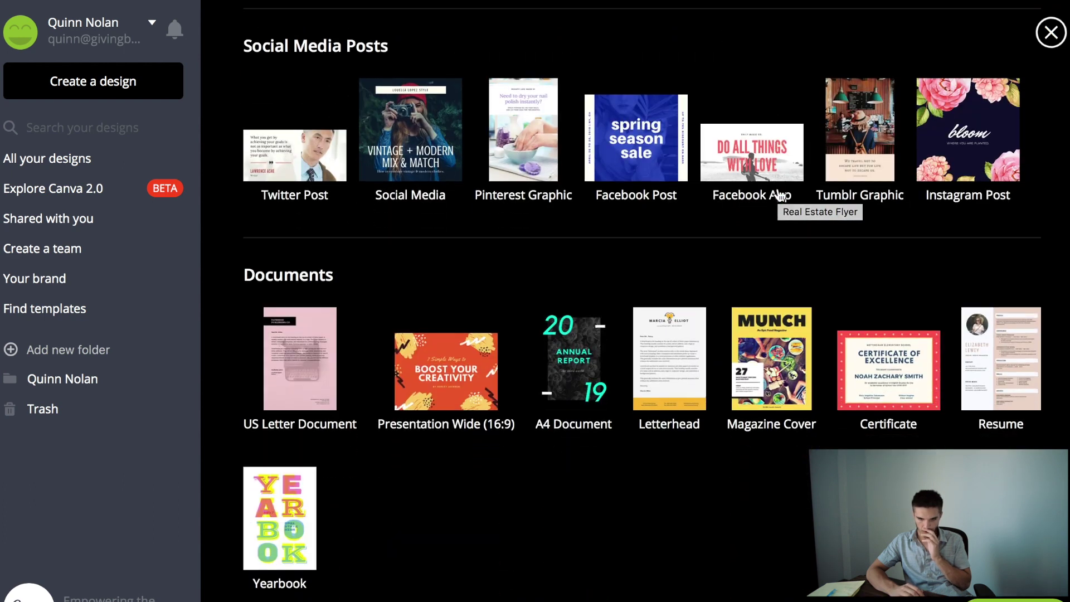
{"action": "scroll", "coordinate": [779, 195], "scroll_direction": "down", "scroll_amount": 5}
{"action": "scroll", "coordinate": [779, 194], "scroll_direction": "down", "scroll_amount": 3}
{"action": "scroll", "coordinate": [778, 189], "scroll_direction": "up", "scroll_amount": 10}
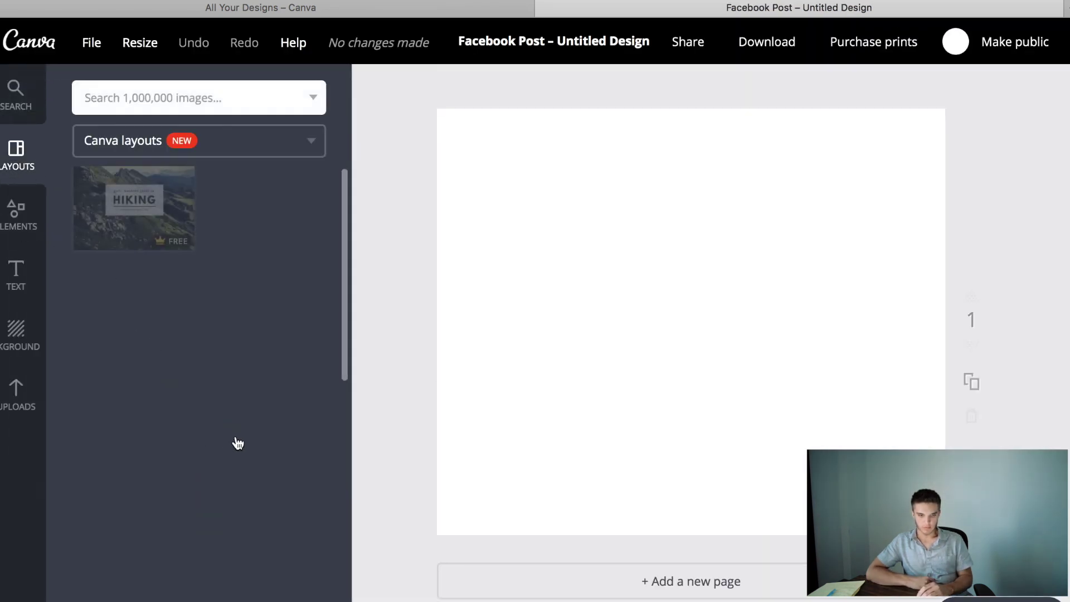
{"action": "scroll", "coordinate": [250, 437], "scroll_direction": "down", "scroll_amount": 10}
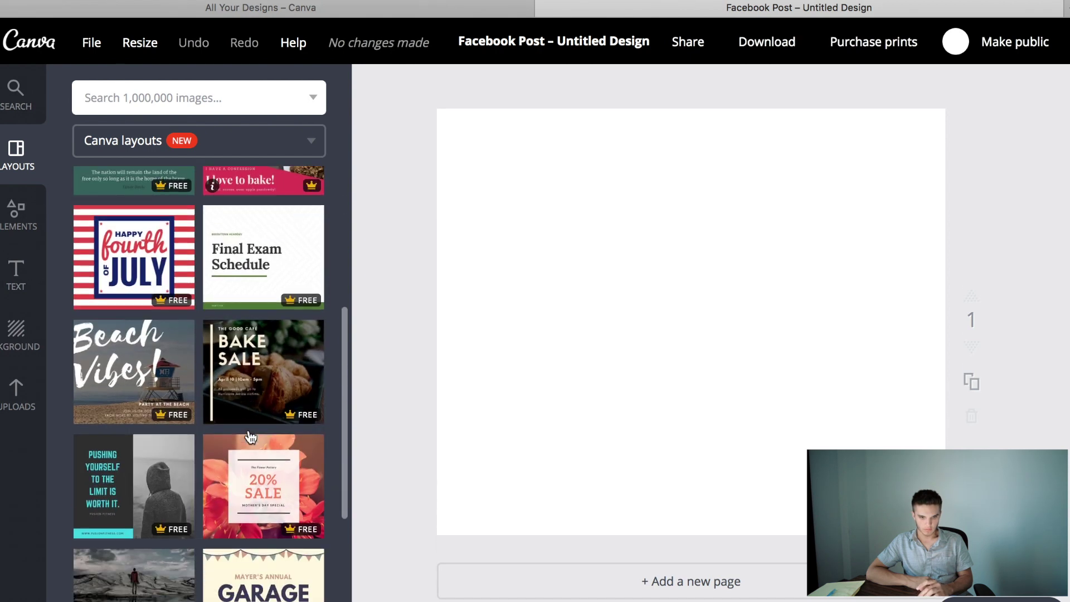
{"action": "scroll", "coordinate": [251, 436], "scroll_direction": "down", "scroll_amount": 15}
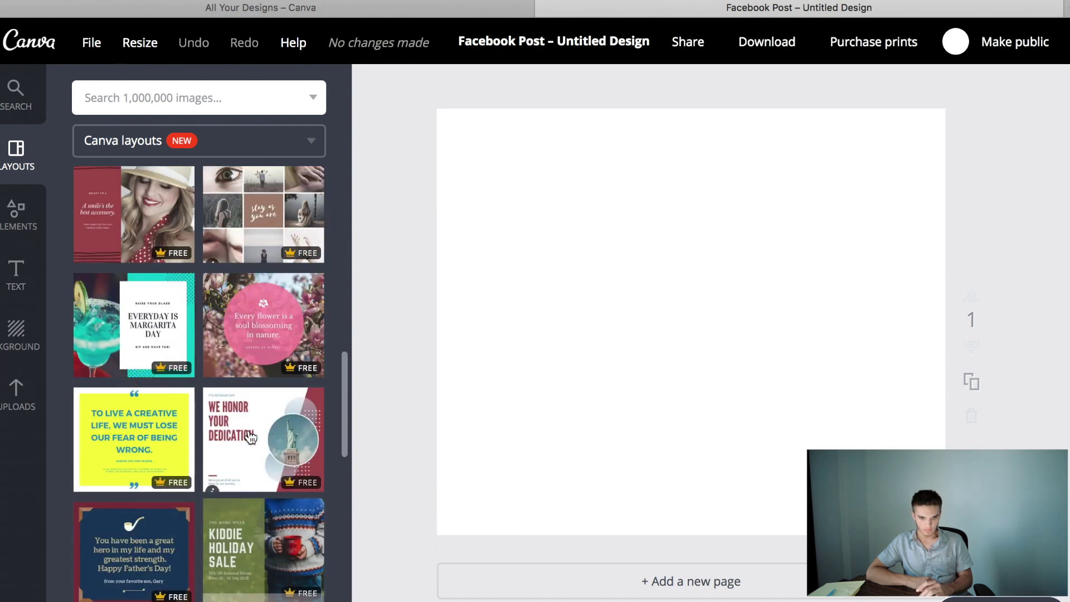
{"action": "scroll", "coordinate": [250, 436], "scroll_direction": "down", "scroll_amount": 5}
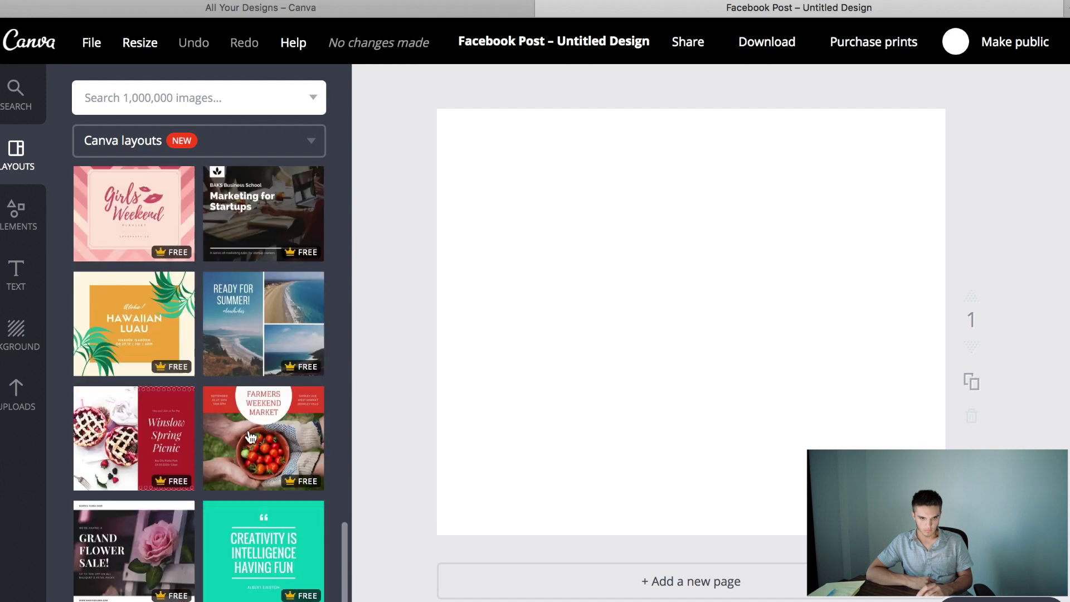
{"action": "scroll", "coordinate": [250, 436], "scroll_direction": "down", "scroll_amount": 7}
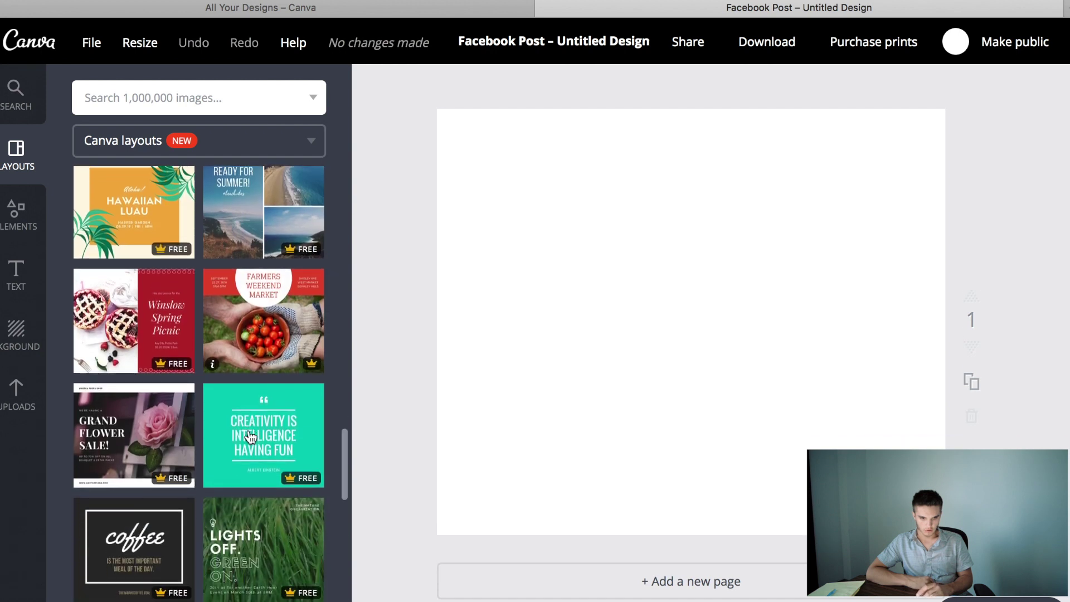
{"action": "scroll", "coordinate": [250, 436], "scroll_direction": "down", "scroll_amount": 3}
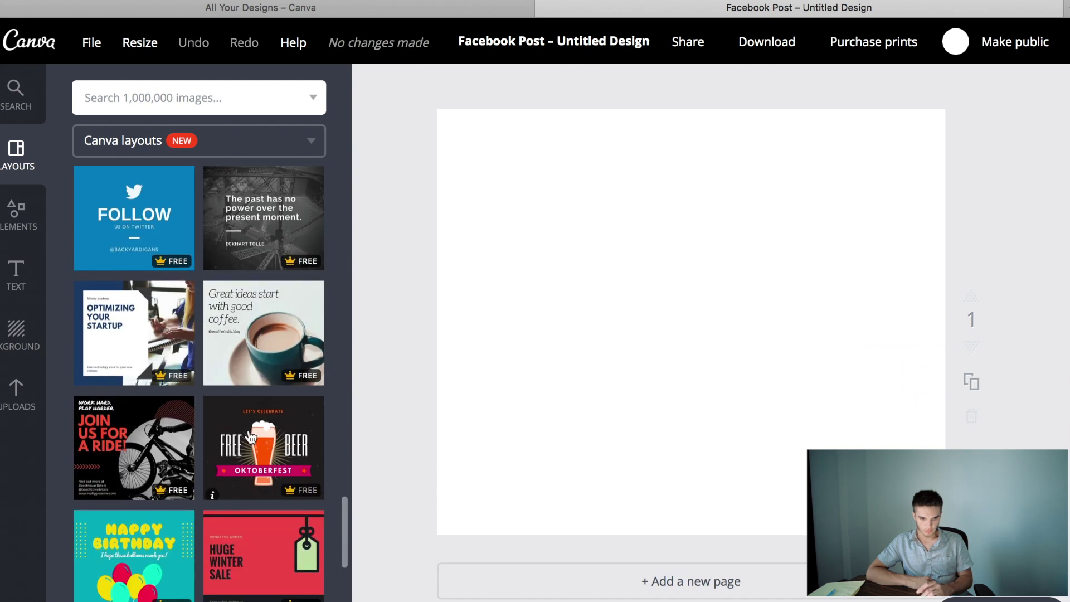
Apply the Free Beer Oktoberfest layout and retype OKTOBERFEST as BURGER BAR
{"action": "left_click", "coordinate": [250, 437]}
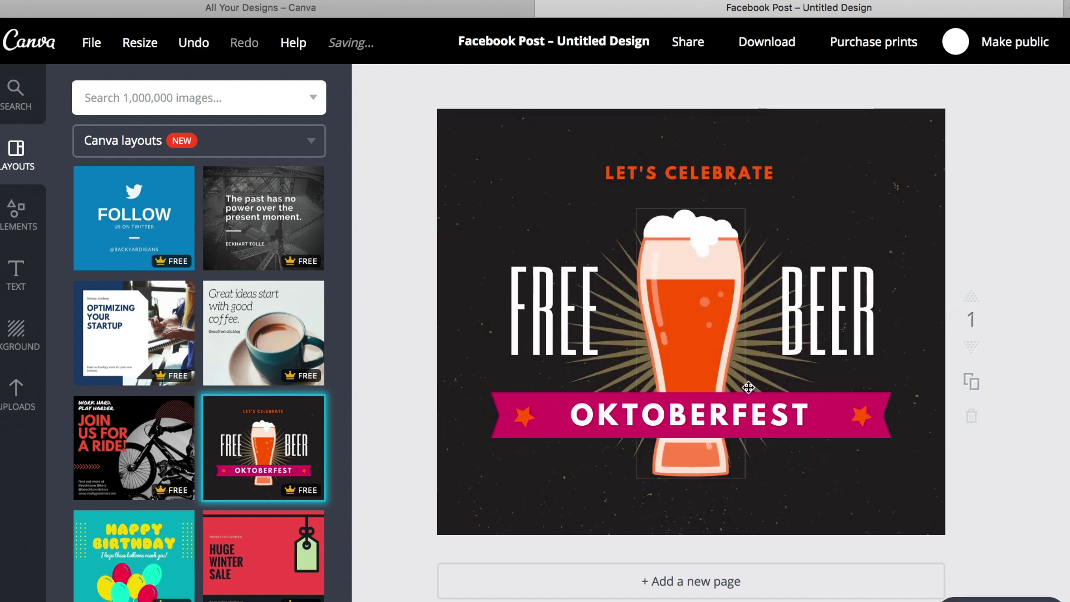
{"action": "left_click", "coordinate": [805, 417]}
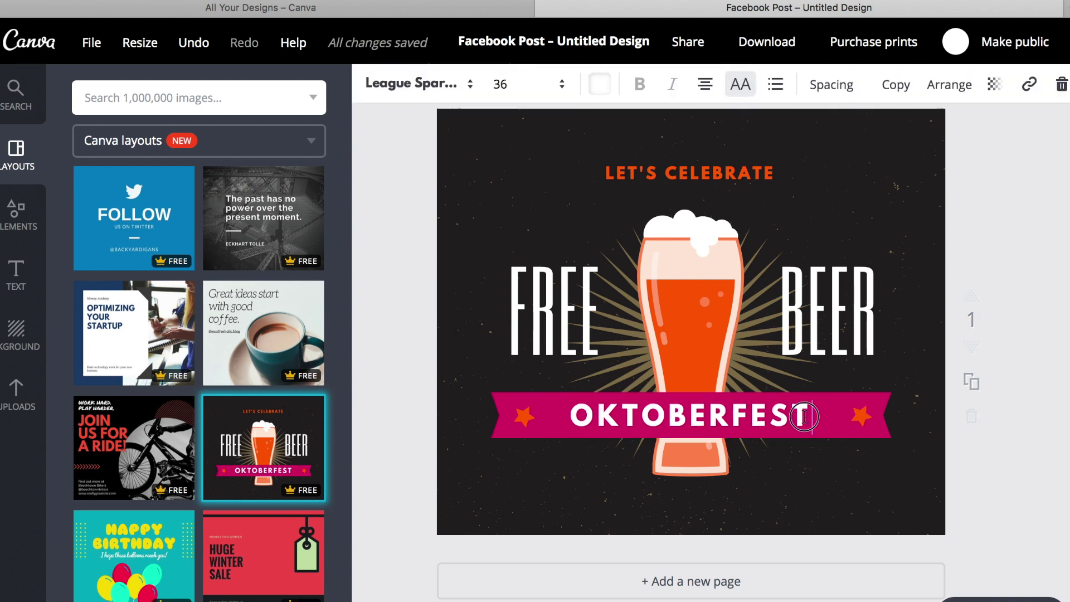
{"action": "left_click_drag", "start_coordinate": [805, 418], "coordinate": [600, 424]}
{"action": "type", "text": "BURGER BAR"}
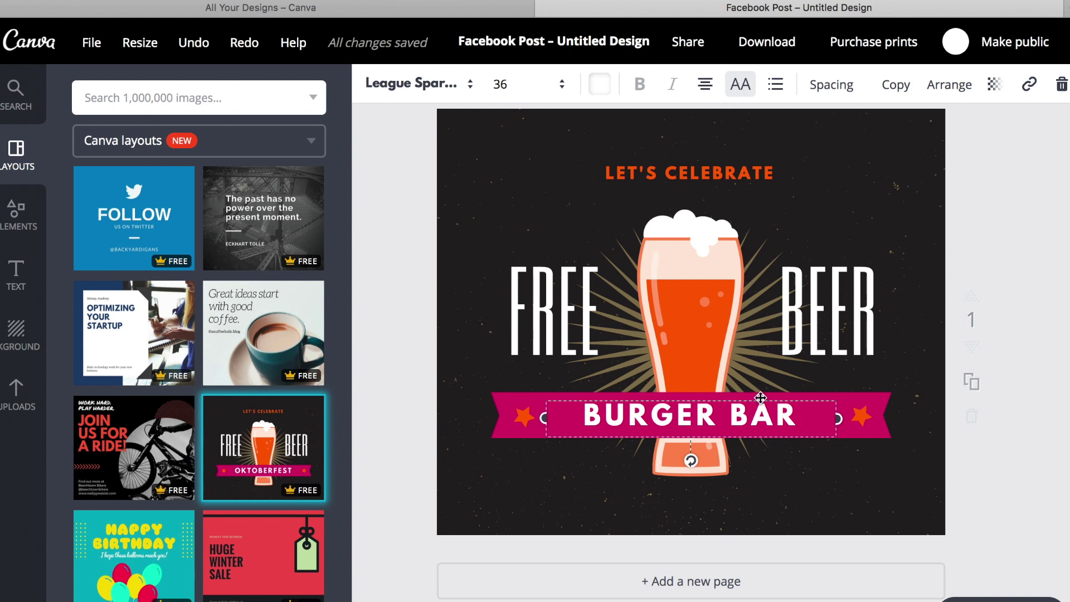
{"action": "left_click", "coordinate": [557, 346]}
Select the FREE text on the poster
{"action": "left_click", "coordinate": [557, 347]}
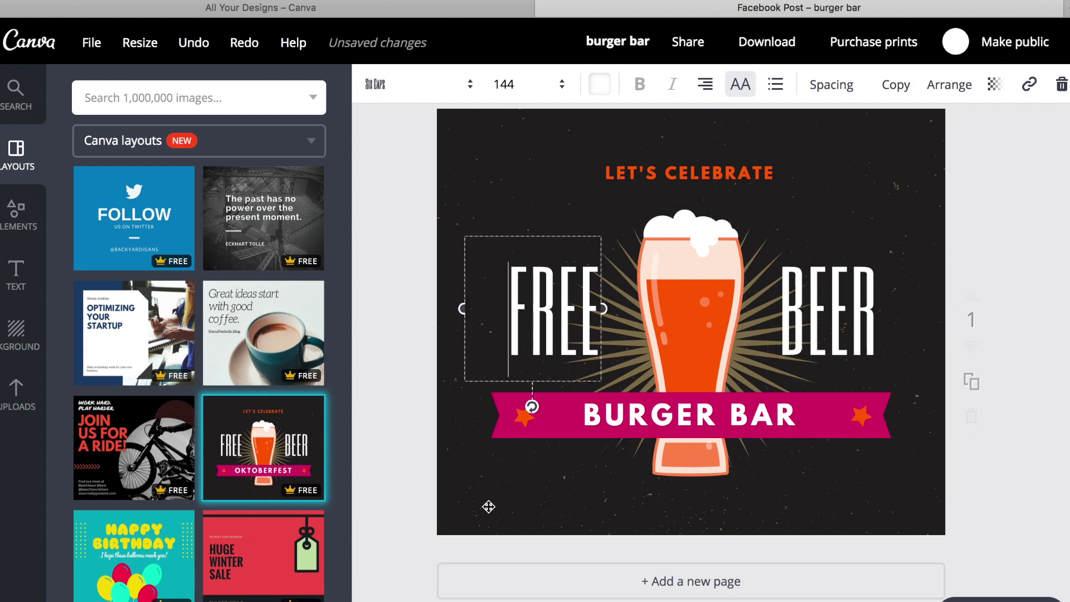
{"action": "left_click", "coordinate": [490, 512]}
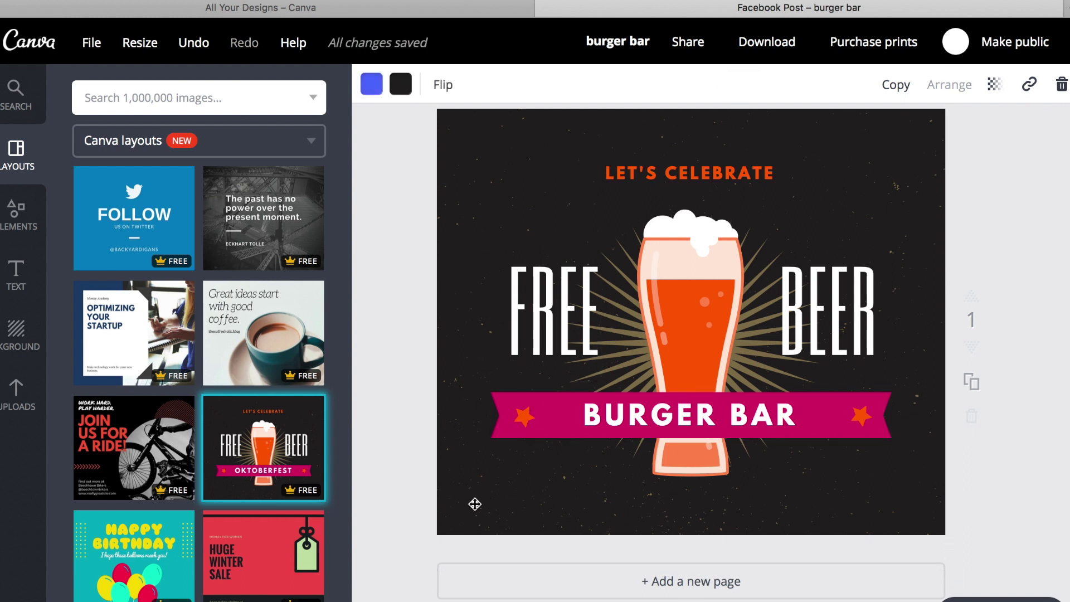
{"action": "left_click", "coordinate": [554, 306]}
Add a 'Claim Your Voucher Below!' heading and drag it beneath the BURGER BAR banner
{"action": "left_click", "coordinate": [12, 279]}
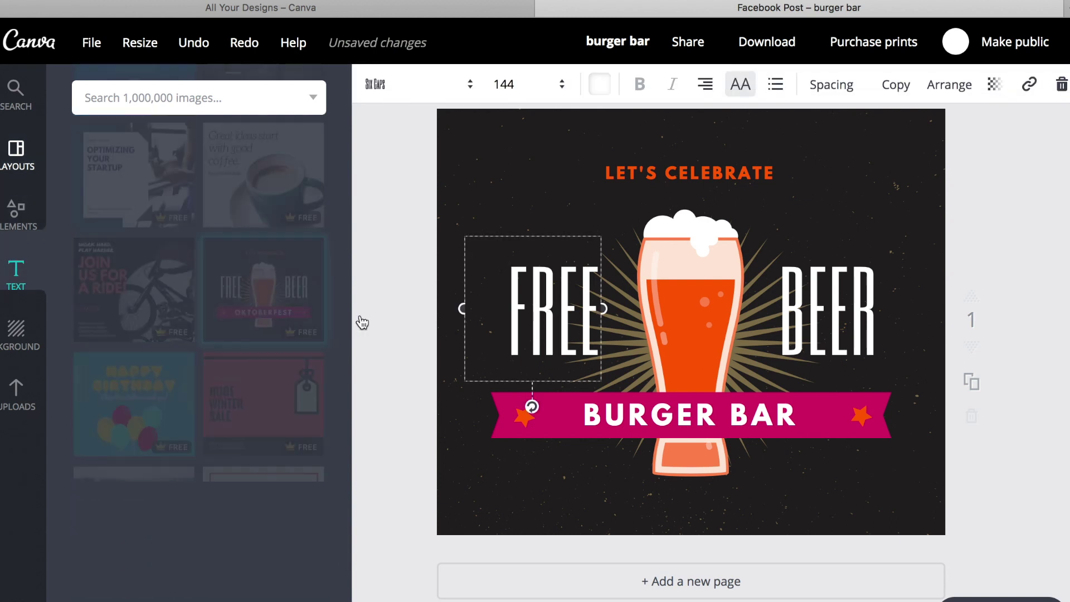
{"action": "left_click", "coordinate": [202, 203]}
{"action": "type", "text": "claim Your Cou"}
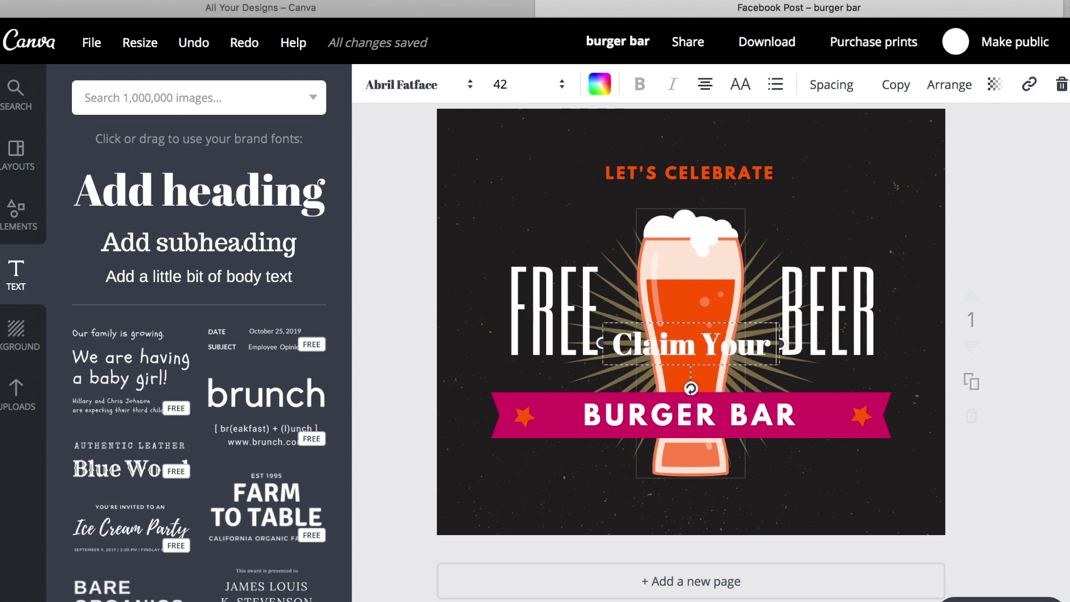
{"action": "key", "text": "BackSpace"}
{"action": "key", "text": "BackSpace"}
{"action": "key", "text": "BackSpace"}
{"action": "type", "text": "Voucher Be"}
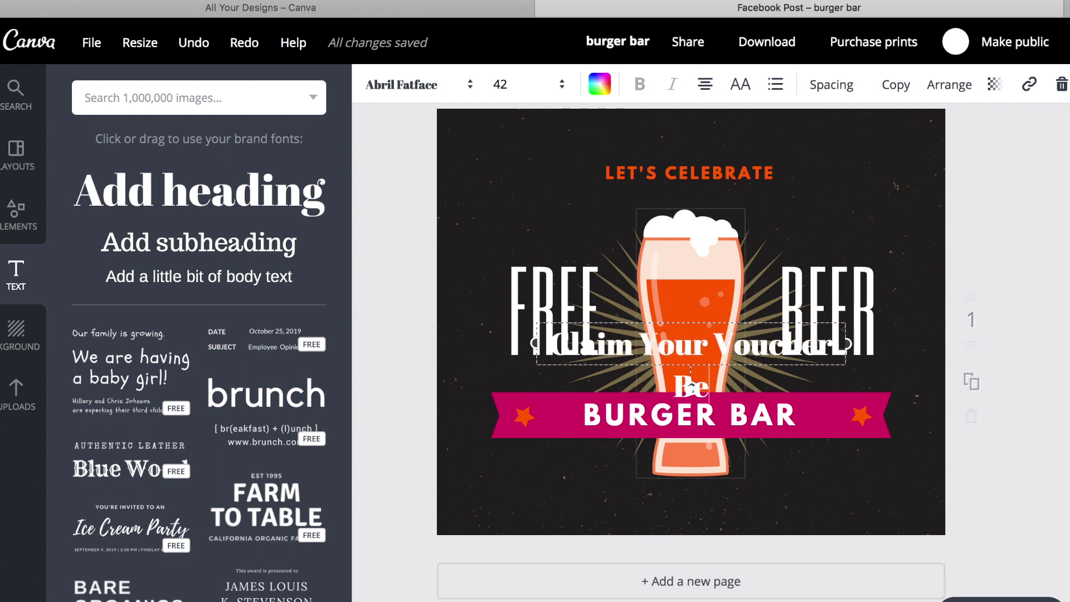
{"action": "type", "text": "low!"}
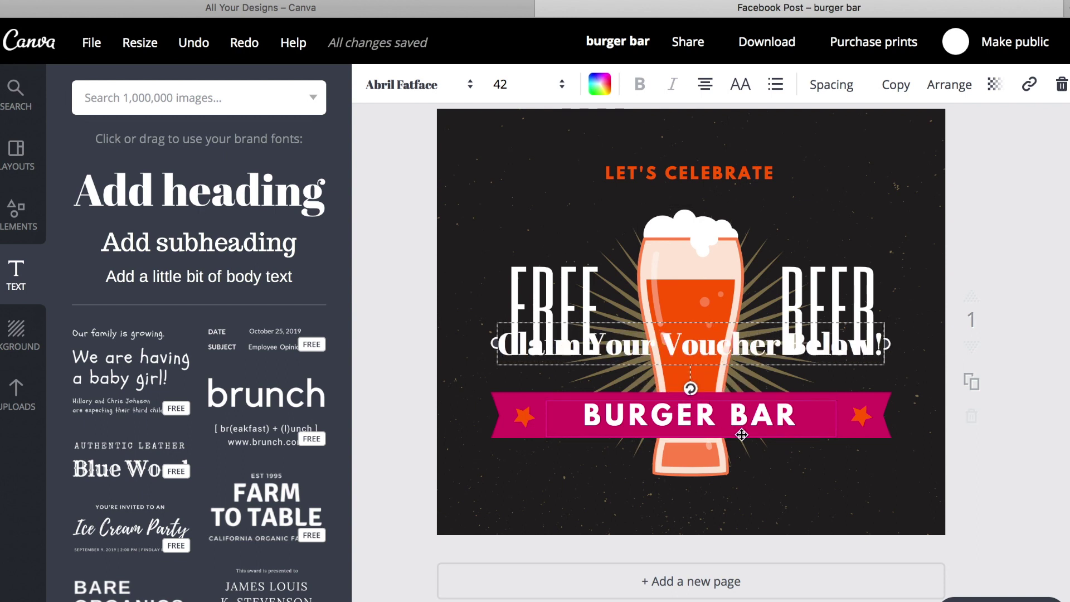
{"action": "key", "text": "super+a"}
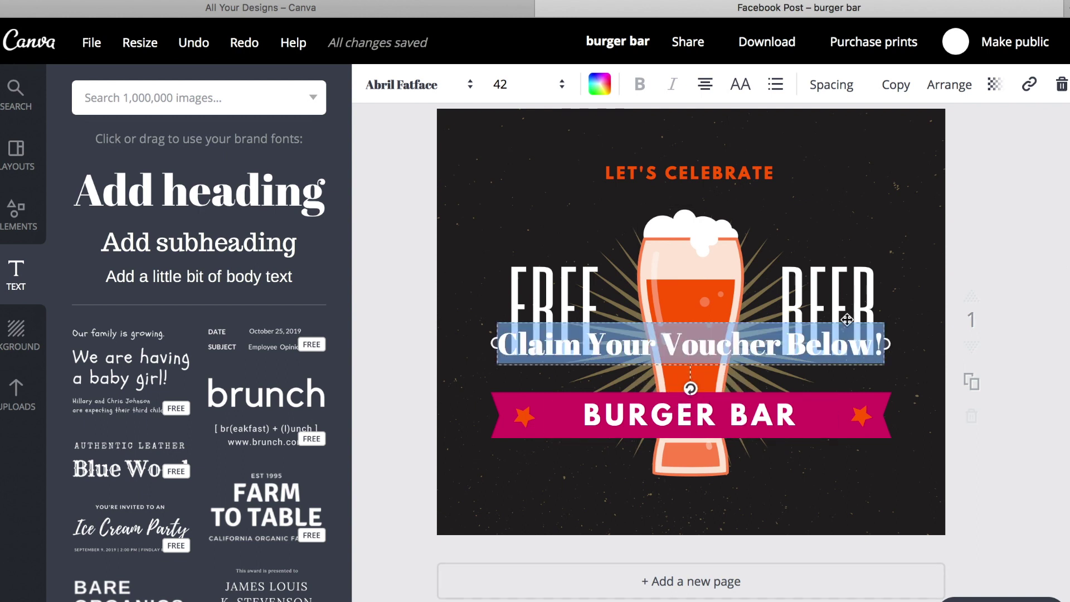
{"action": "key", "text": "Escape"}
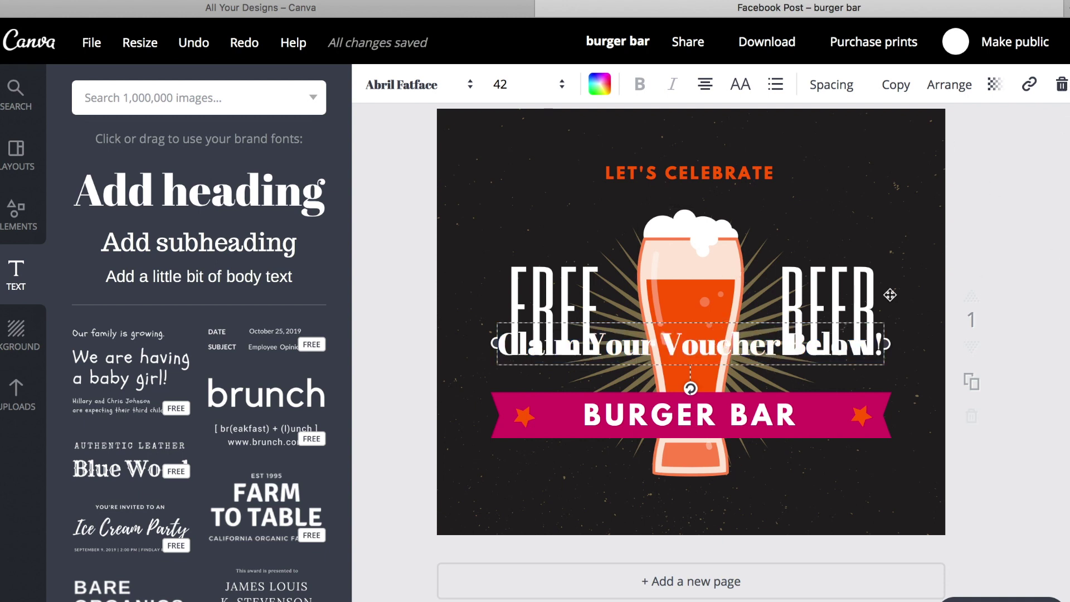
{"action": "left_click", "coordinate": [927, 239]}
{"action": "left_click_drag", "start_coordinate": [731, 344], "coordinate": [729, 503]}
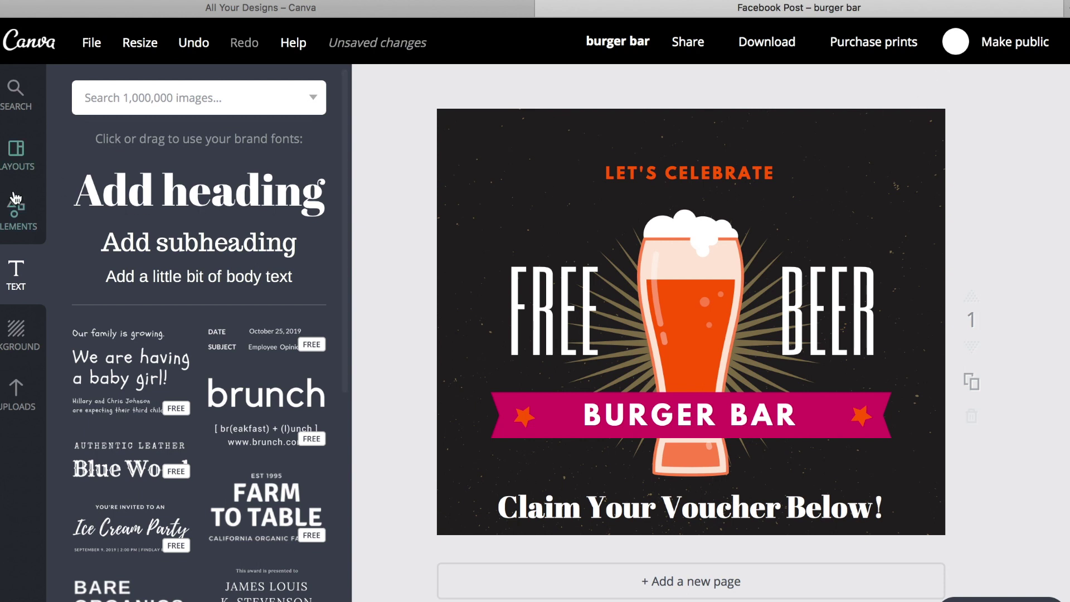
Search elements for 'point down' and place an enlarged yellow pointing hand beside the heading
{"action": "left_click", "coordinate": [16, 213]}
{"action": "left_click", "coordinate": [126, 101]}
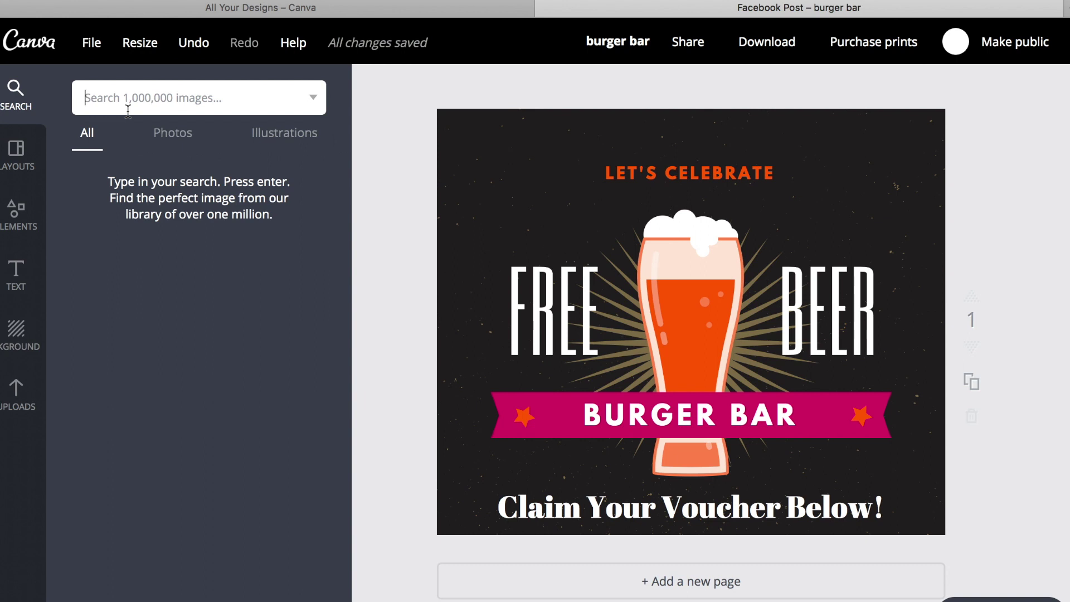
{"action": "type", "text": "point"}
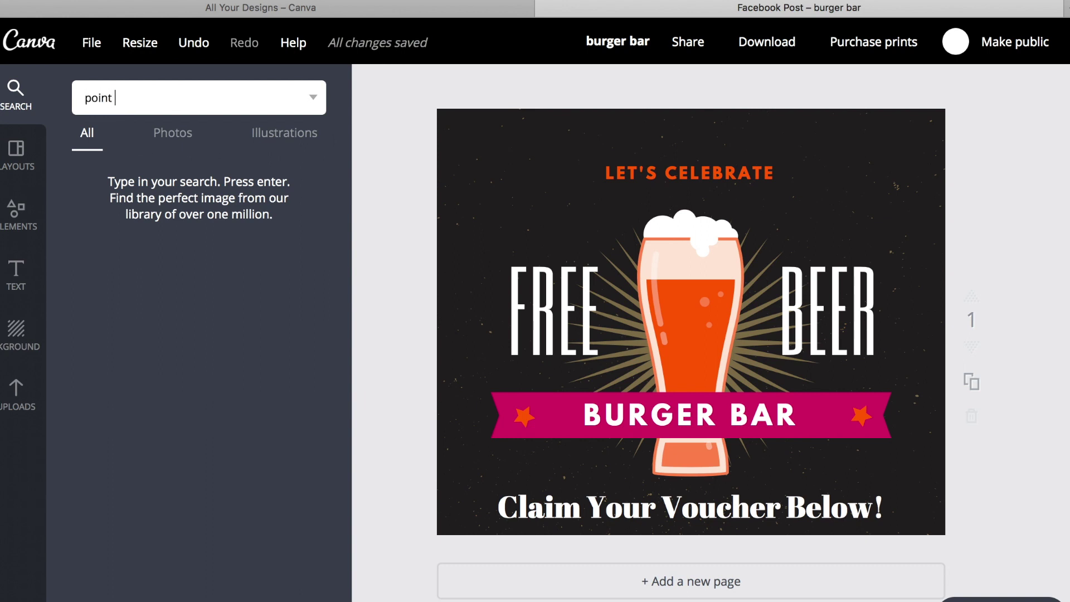
{"action": "type", "text": " down"}
{"action": "key", "text": "Return"}
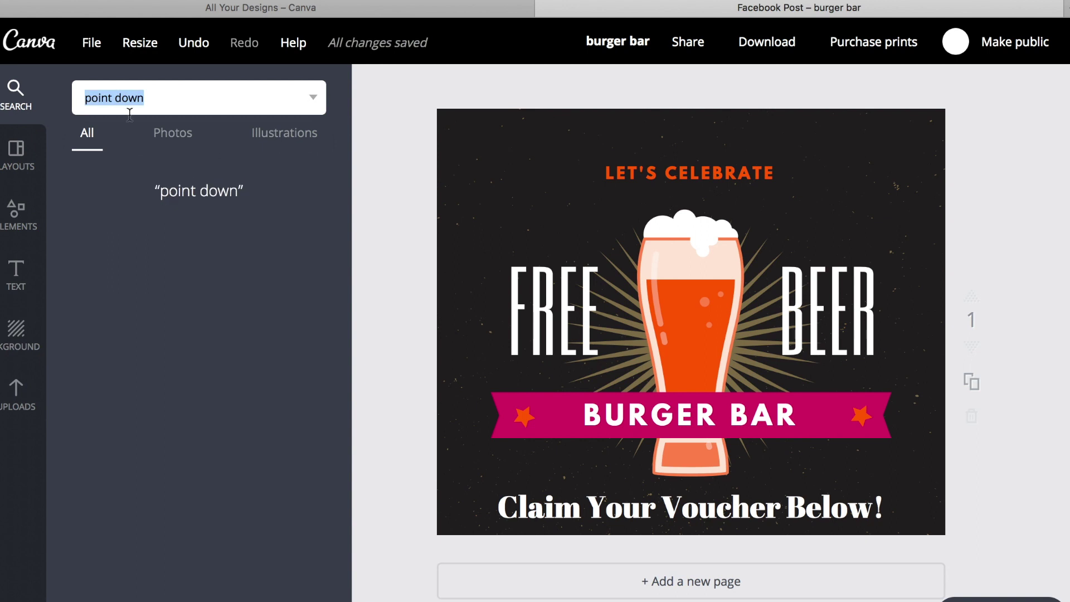
{"action": "left_click_drag", "start_coordinate": [139, 246], "coordinate": [896, 498]}
{"action": "left_click", "coordinate": [1044, 499]}
{"action": "left_click", "coordinate": [975, 517]}
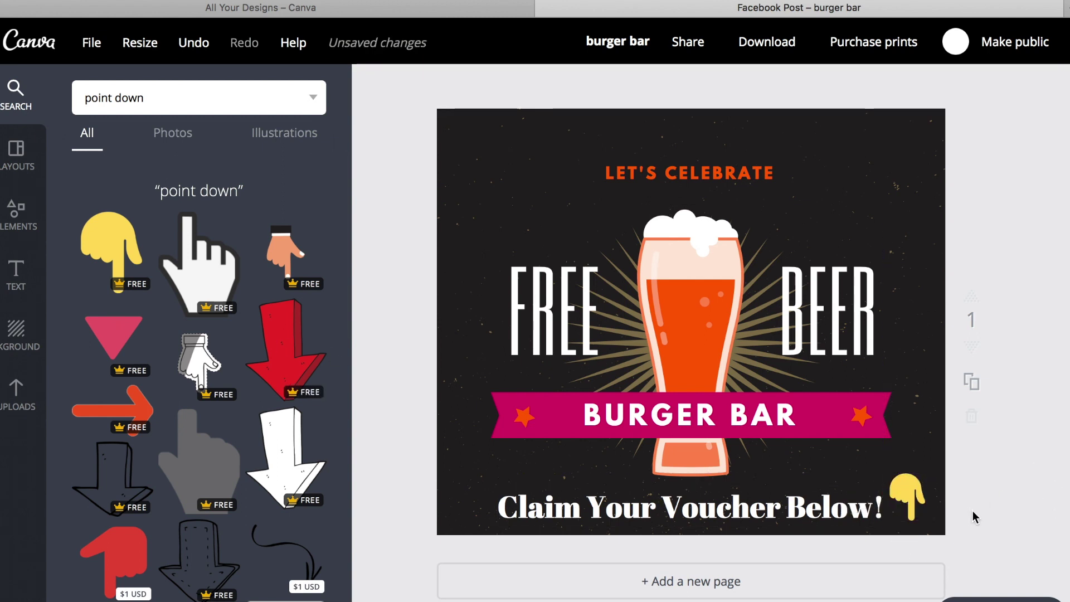
Duplicate the hand, move the copy before the heading, and download the design as PNG
{"action": "left_click", "coordinate": [906, 496]}
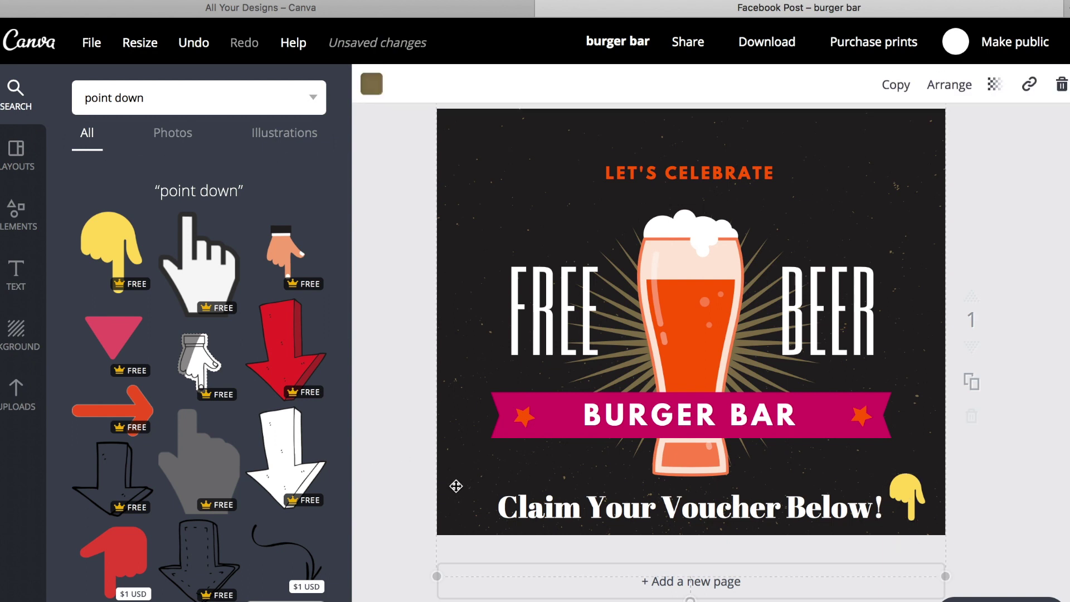
{"action": "key", "text": "shift+Right"}
{"action": "key", "text": "shift+Right"}
{"action": "key", "text": "shift+Right"}
{"action": "key", "text": "shift+Down"}
{"action": "key", "text": "shift+Down"}
{"action": "key", "text": "shift+Down"}
{"action": "left_click_drag", "start_coordinate": [638, 508], "coordinate": [473, 495]}
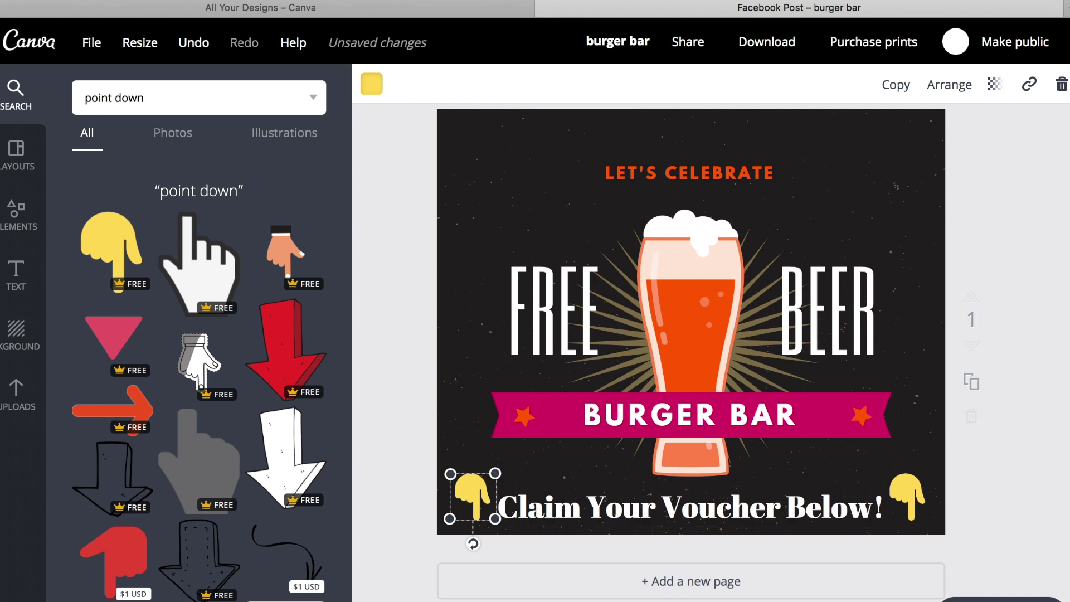
{"action": "left_click", "coordinate": [1044, 463]}
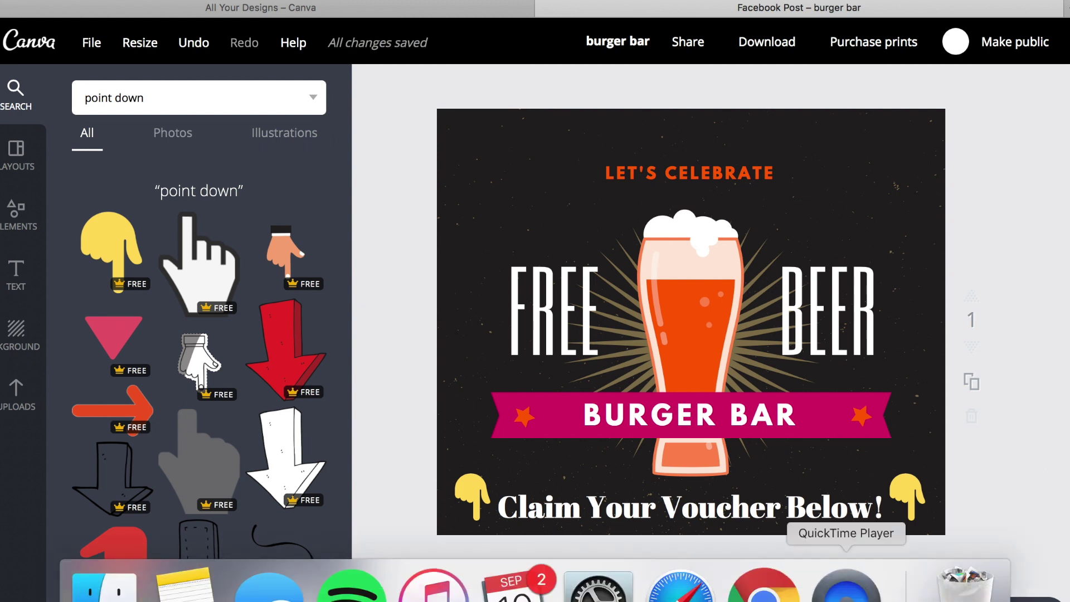
{"action": "left_click", "coordinate": [765, 39]}
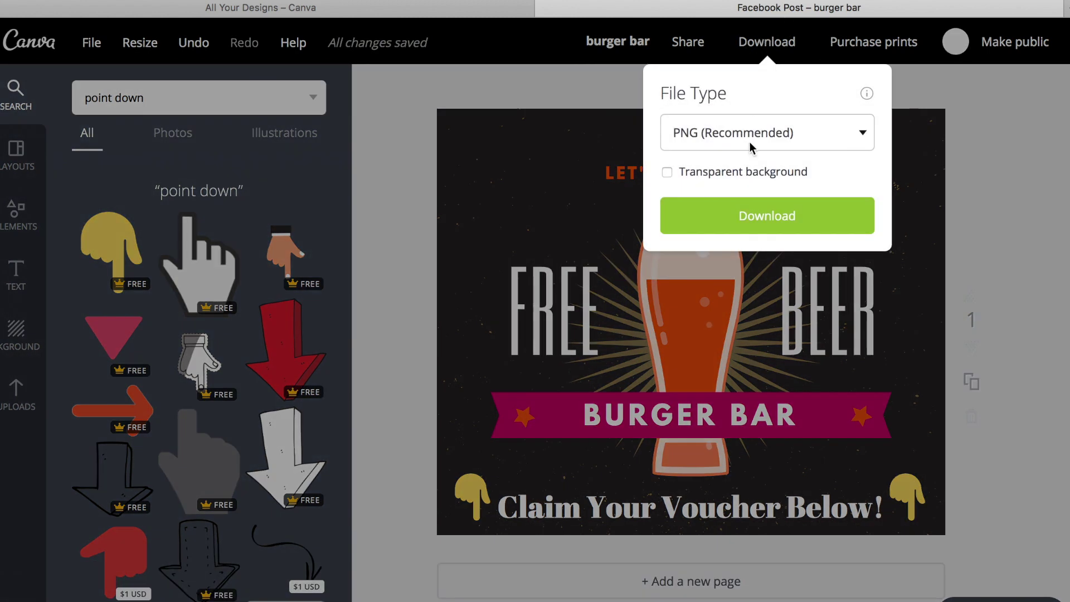
{"action": "left_click", "coordinate": [754, 213]}
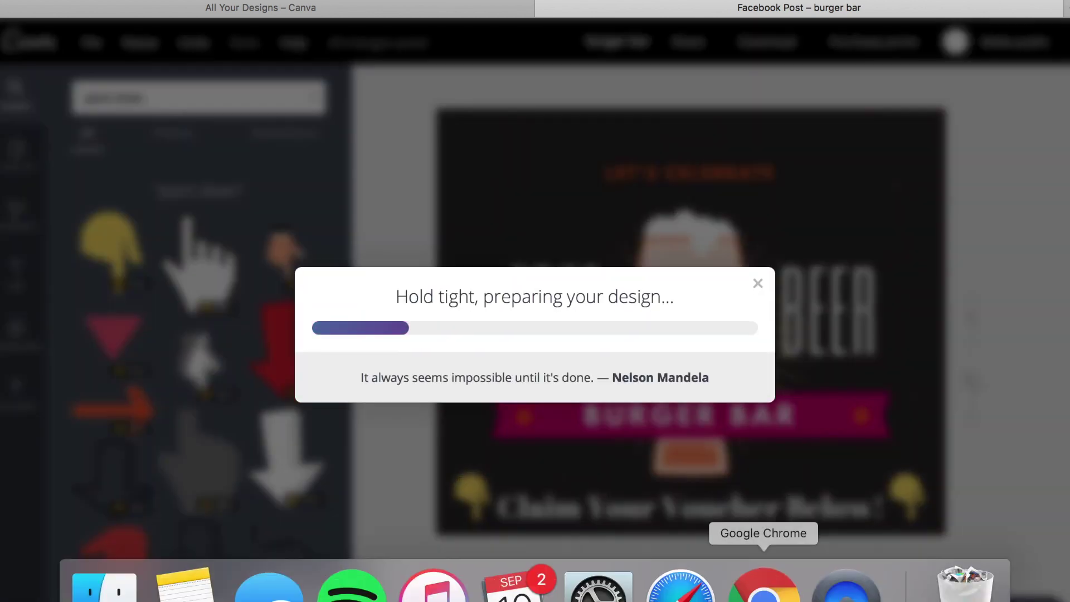
Upload burger bar.png from the Downloads folder as the ad's image
{"action": "left_click", "coordinate": [762, 583]}
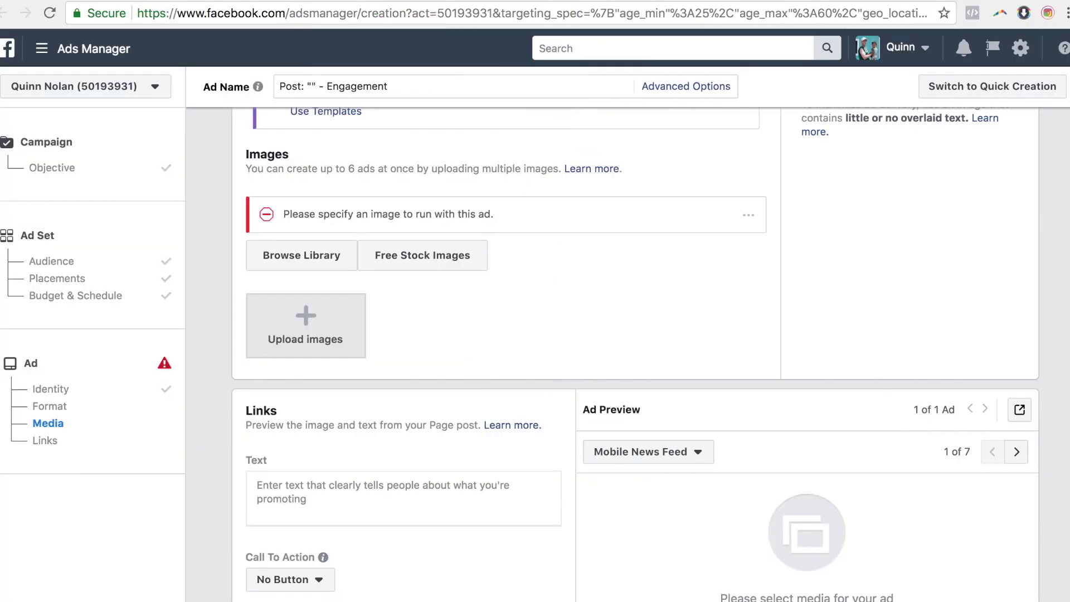
{"action": "scroll", "coordinate": [471, 452], "scroll_direction": "up", "scroll_amount": 3}
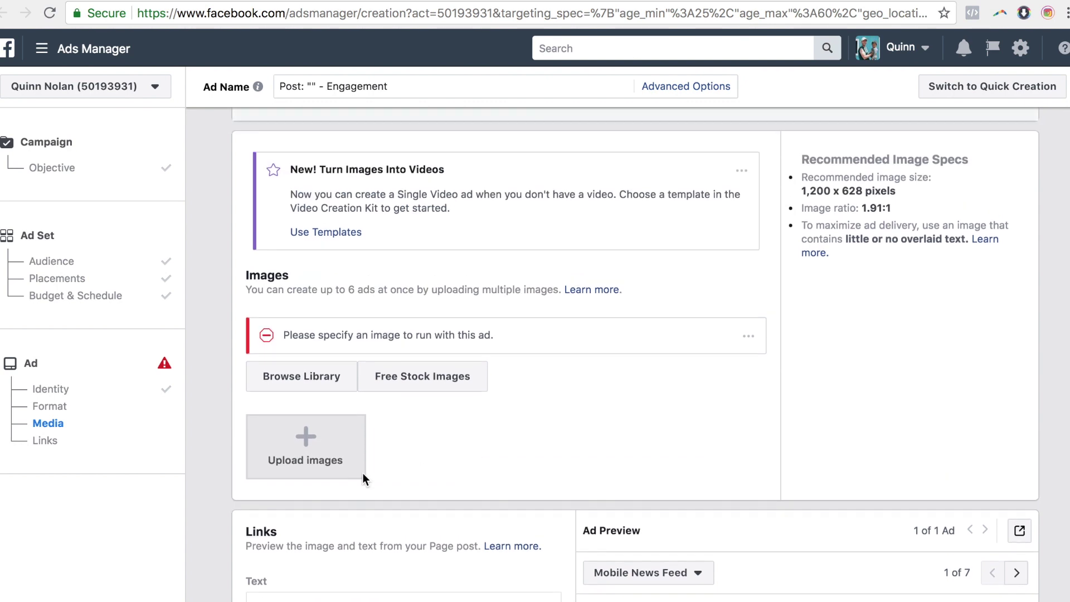
{"action": "left_click", "coordinate": [301, 474]}
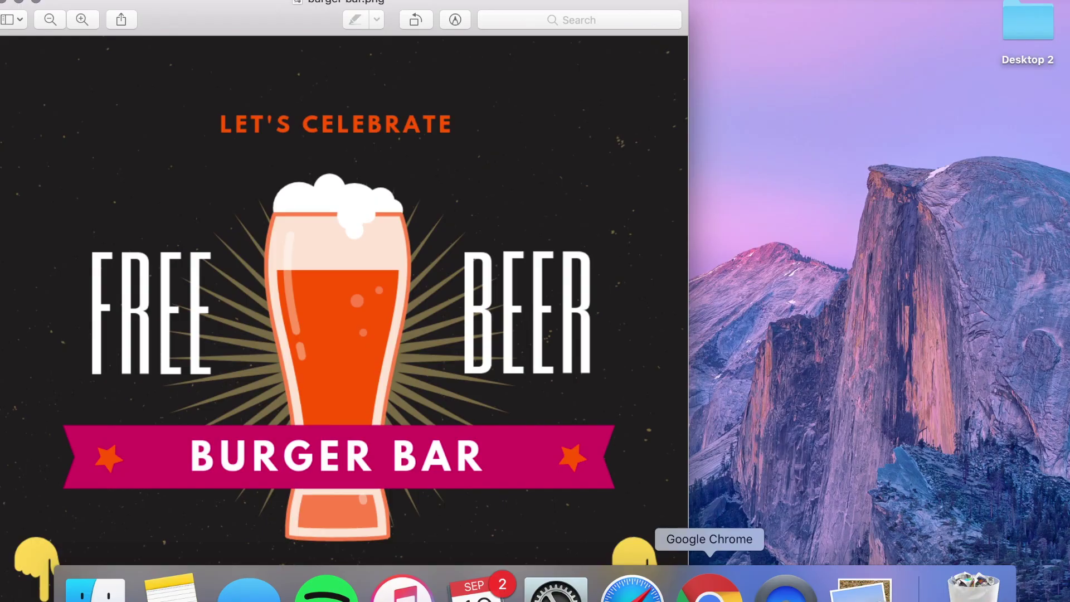
{"action": "left_click", "coordinate": [710, 585]}
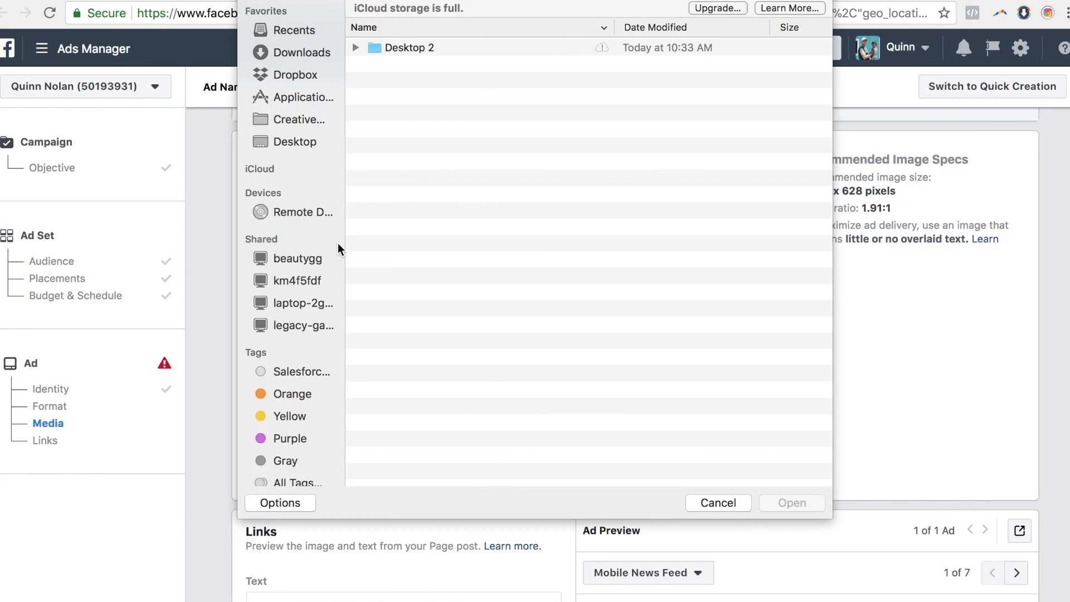
{"action": "left_click", "coordinate": [301, 53]}
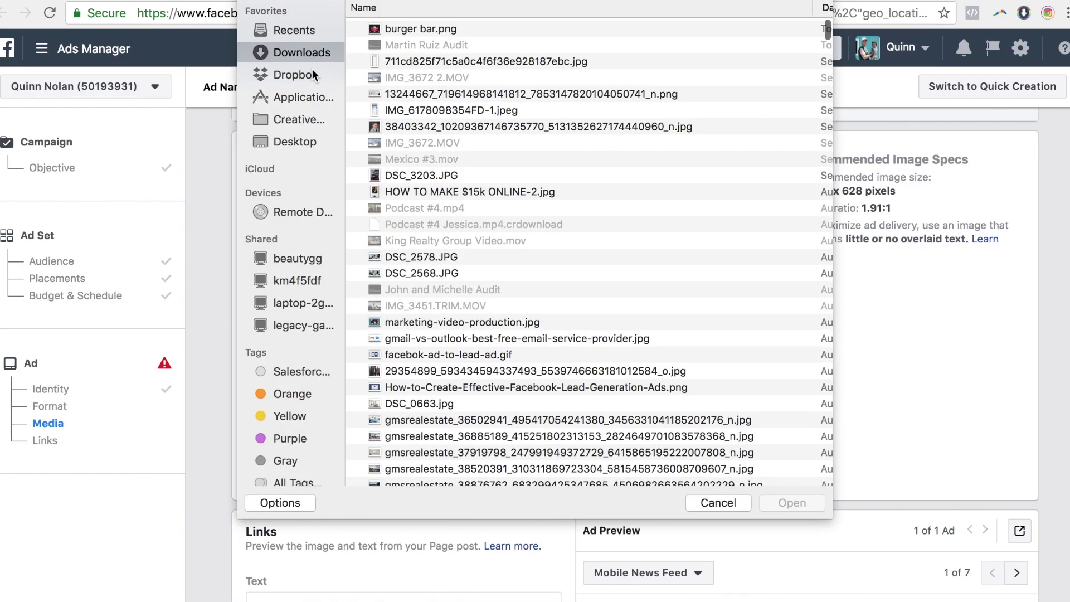
{"action": "left_click", "coordinate": [398, 32]}
{"action": "double_click", "coordinate": [398, 32]}
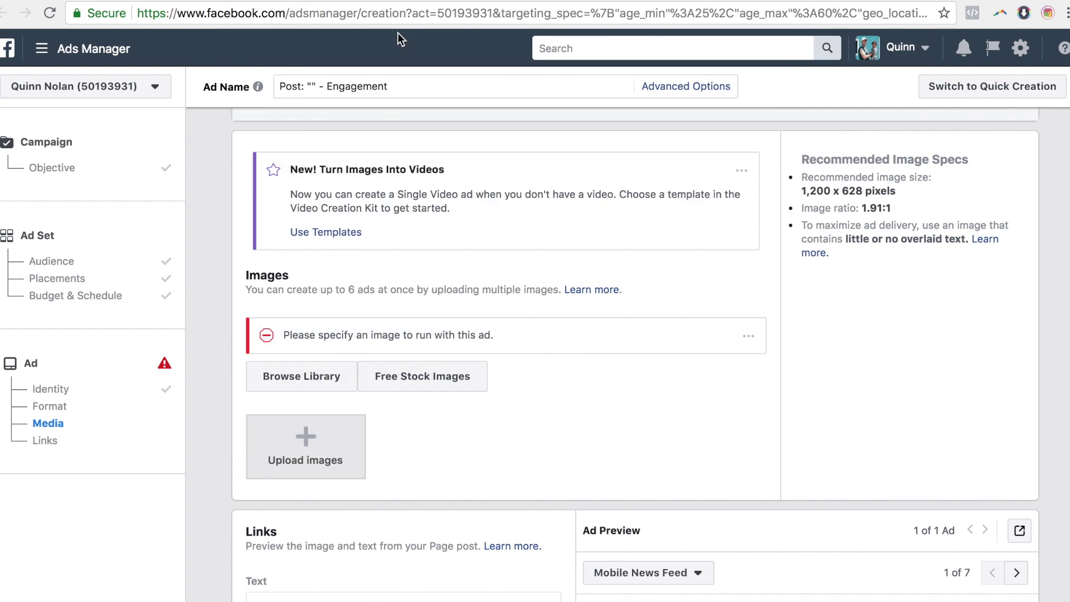
Scroll through the ad to review the Free Beer Burger Bar image preview
{"action": "scroll", "coordinate": [661, 346], "scroll_direction": "down", "scroll_amount": 3}
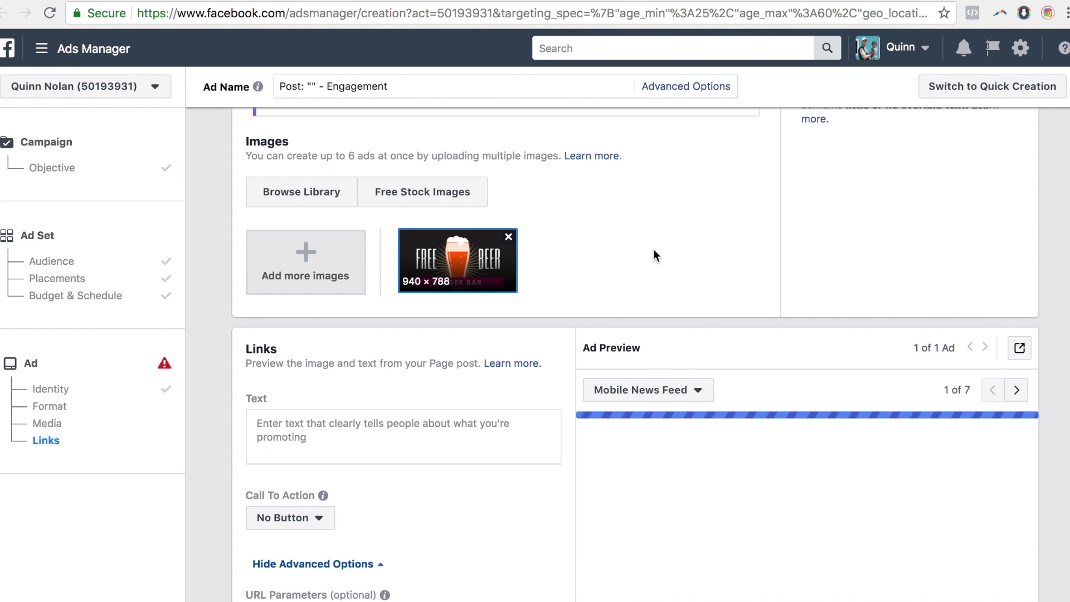
{"action": "scroll", "coordinate": [655, 255], "scroll_direction": "down", "scroll_amount": 2}
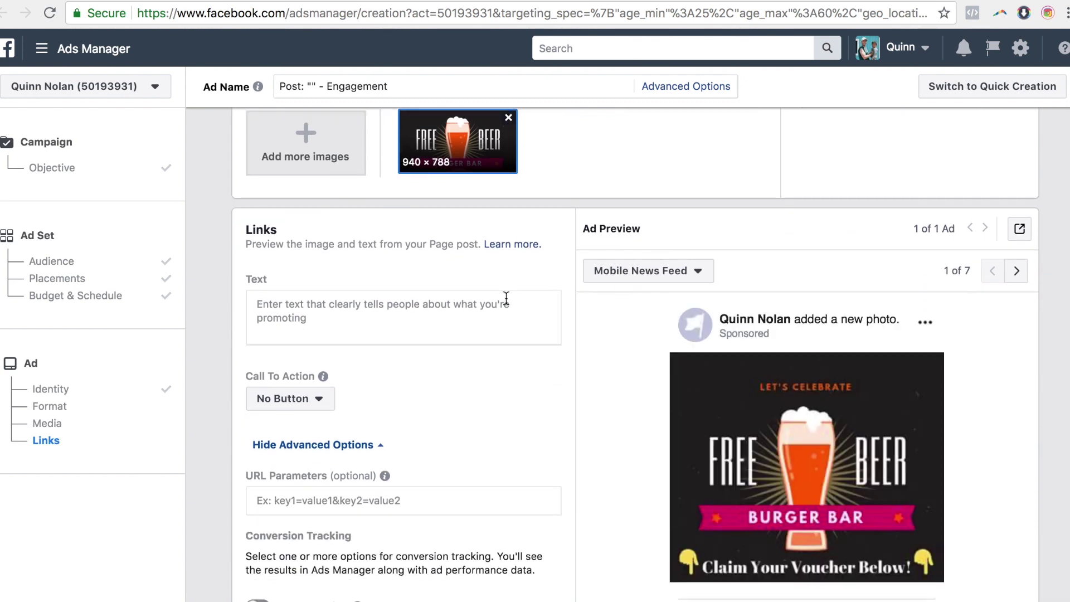
{"action": "scroll", "coordinate": [507, 301], "scroll_direction": "down", "scroll_amount": 2}
{"action": "scroll", "coordinate": [828, 339], "scroll_direction": "up", "scroll_amount": 5}
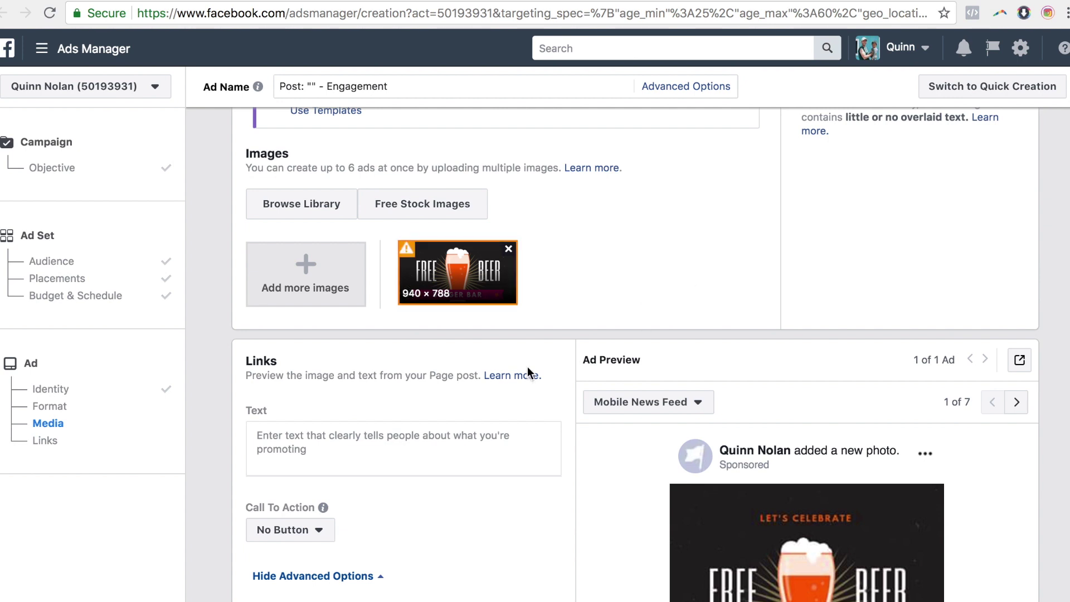
{"action": "scroll", "coordinate": [519, 334], "scroll_direction": "up", "scroll_amount": 2}
{"action": "scroll", "coordinate": [552, 289], "scroll_direction": "down", "scroll_amount": 7}
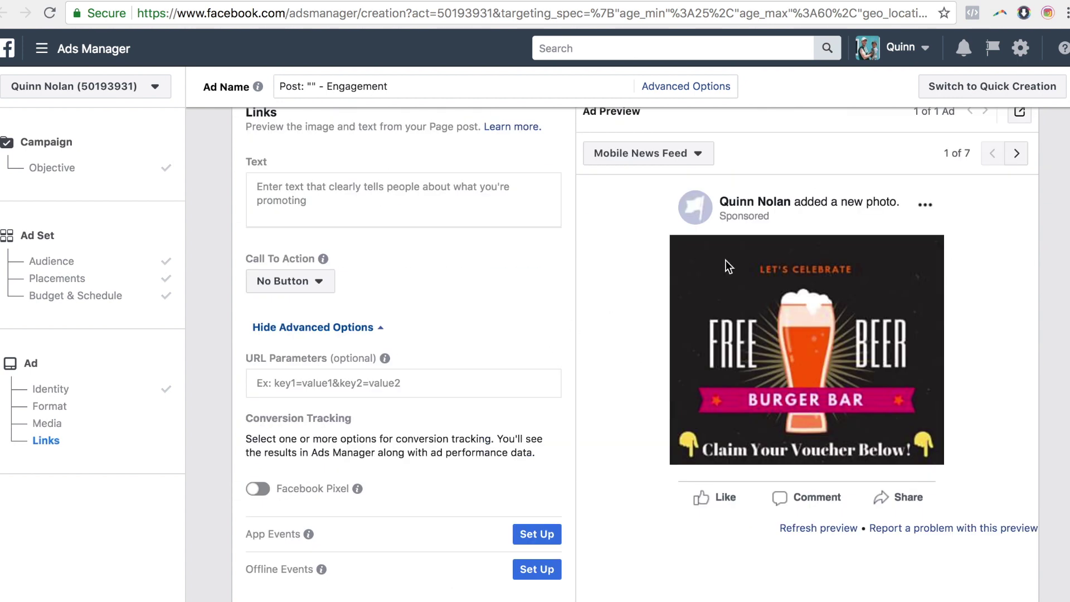
{"action": "scroll", "coordinate": [518, 179], "scroll_direction": "up", "scroll_amount": 2}
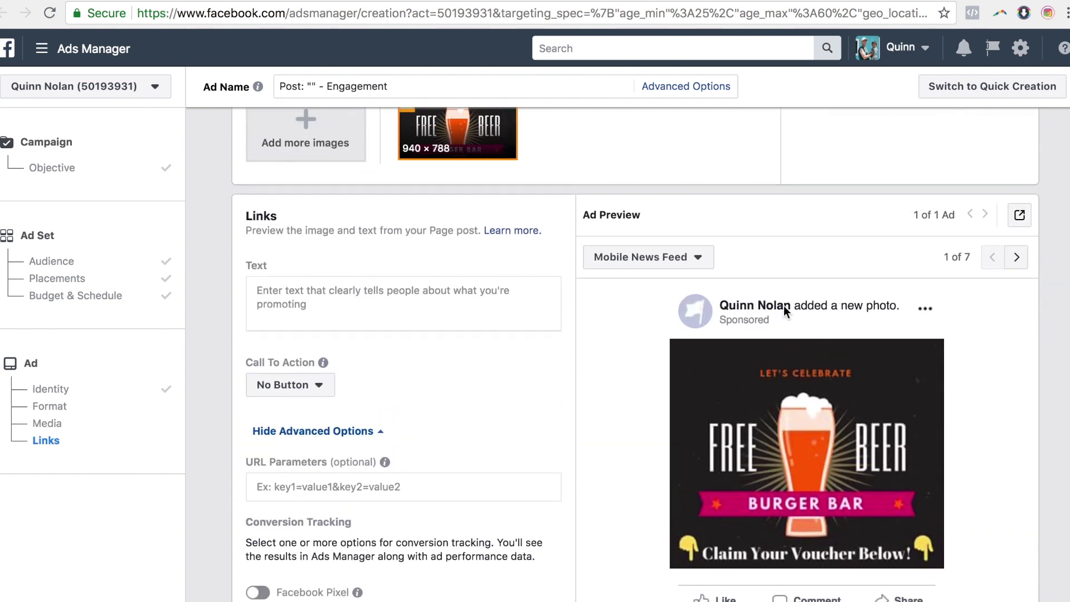
Start the ad text with 'Come watch the Dolphins smash the', briefly opening and closing a stray tab
{"action": "left_click", "coordinate": [355, 297]}
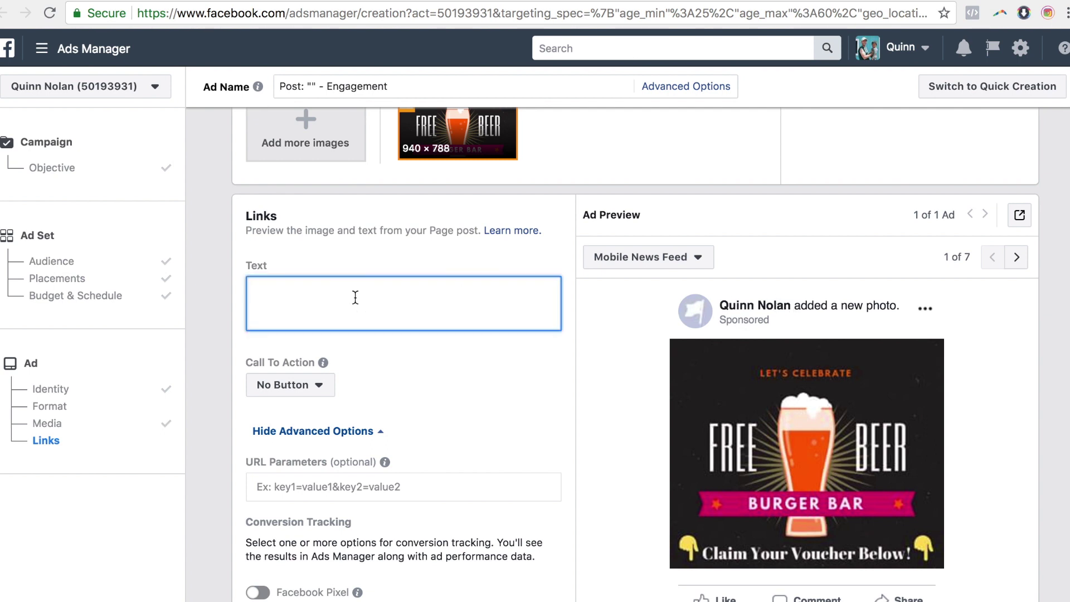
{"action": "type", "text": "Come "}
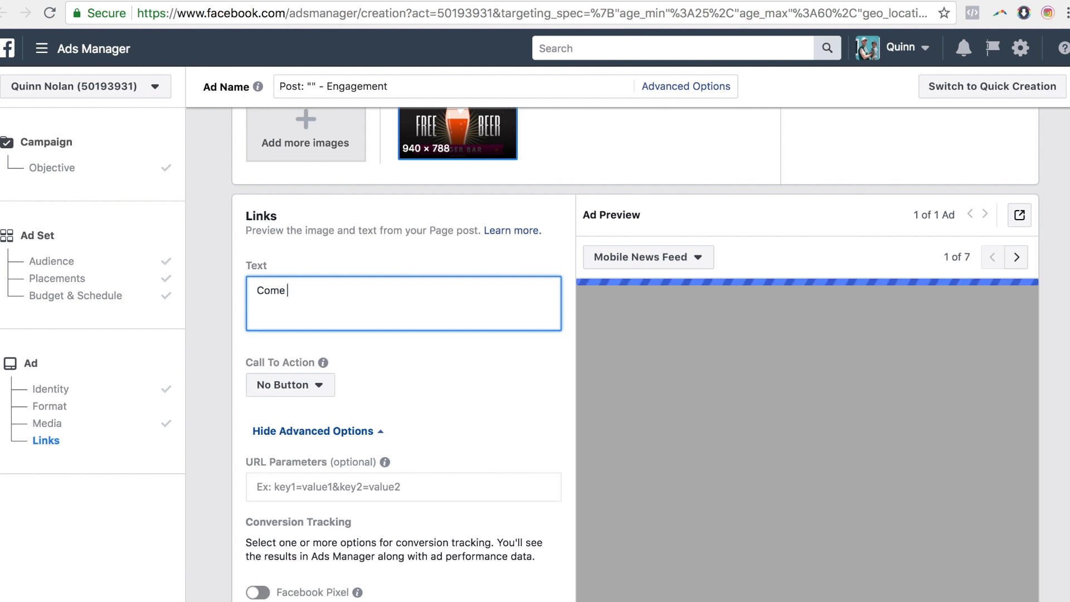
{"action": "type", "text": "watch the Dolphins"}
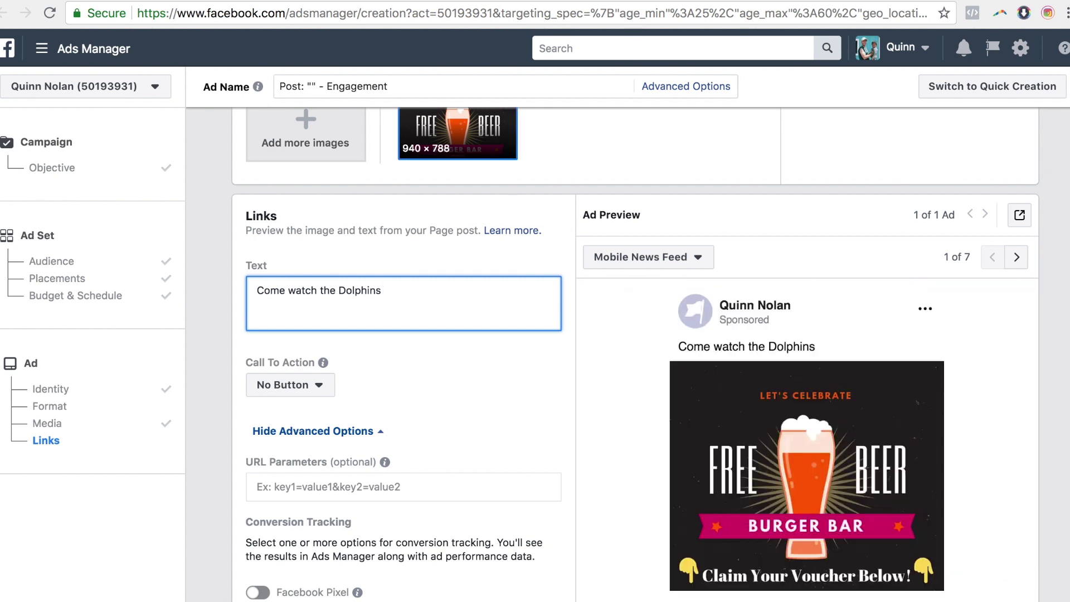
{"action": "type", "text": " smash the"}
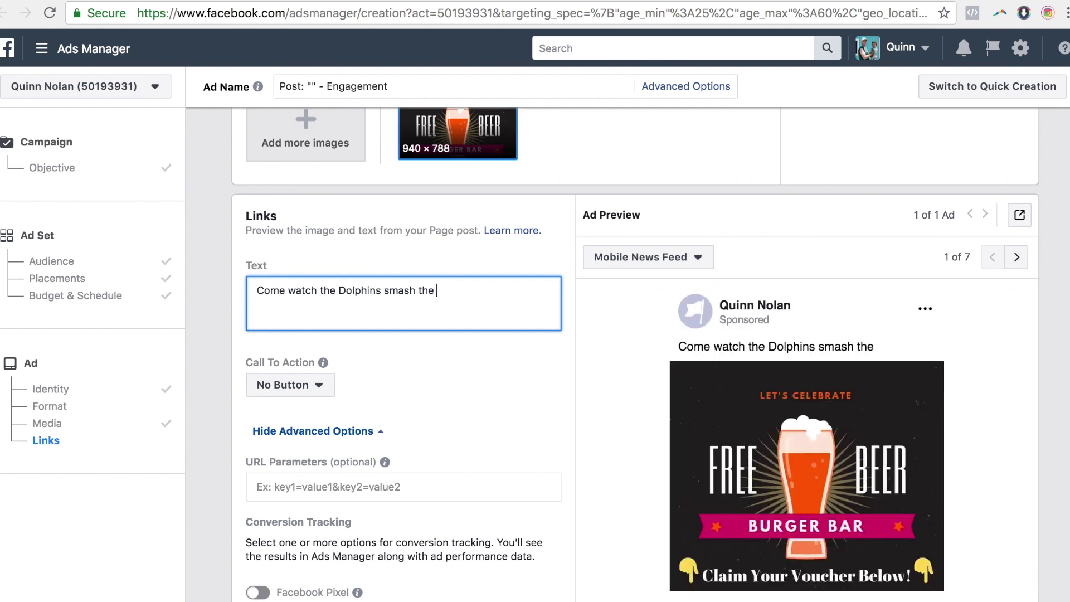
{"action": "key", "text": "ctrl+t"}
{"action": "type", "text": "DOLPHINS"}
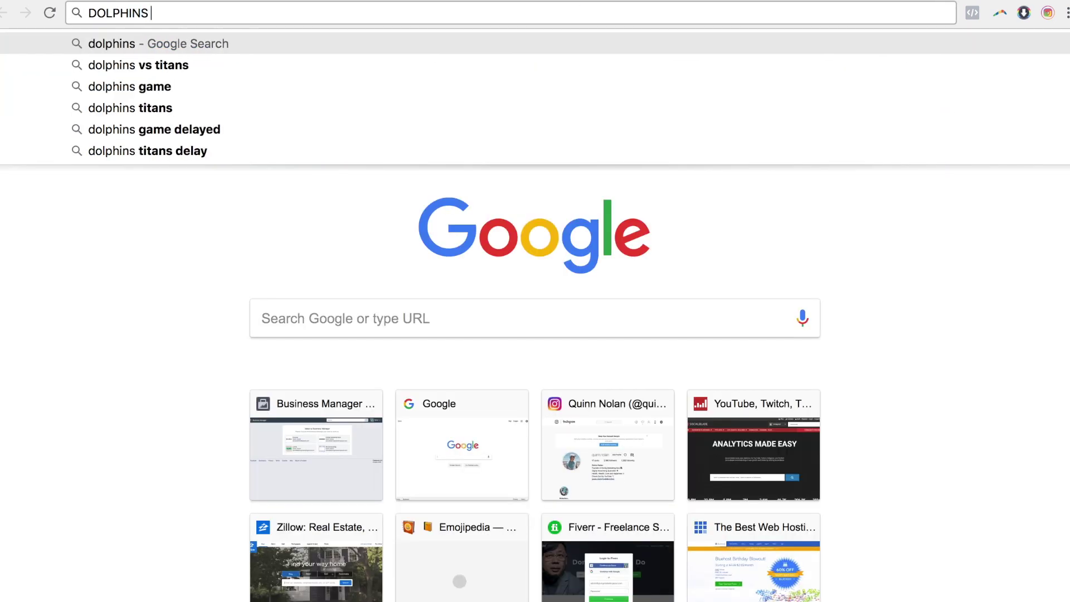
{"action": "key", "text": "ctrl+w"}
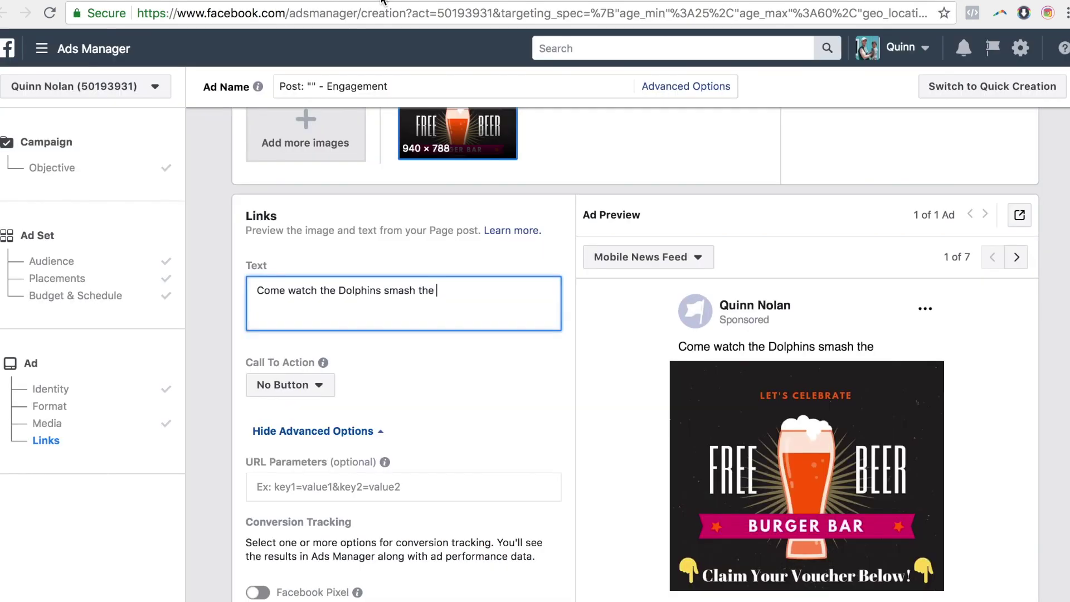
Finish the text with 'Titans this Sunday at 4PM and pick up a Free Beer on the house.'
{"action": "type", "text": "Titans this "}
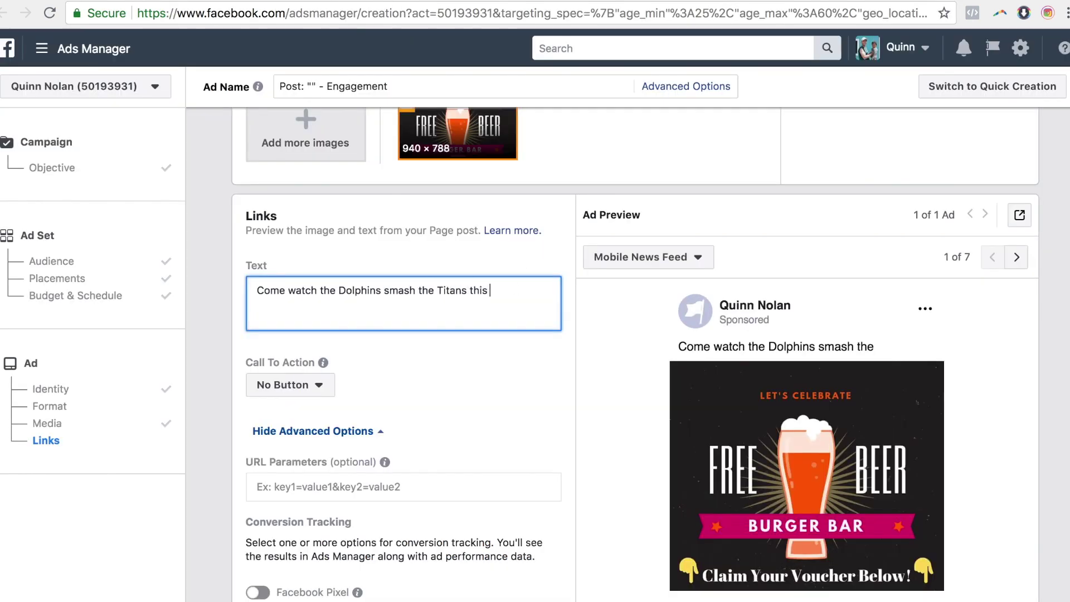
{"action": "type", "text": "Sunday at "}
{"action": "type", "text": "4P"}
{"action": "type", "text": "M. And p"}
{"action": "type", "text": "ick"}
{"action": "key", "text": "BackSpace"}
{"action": "key", "text": "BackSpace"}
{"action": "key", "text": "BackSpace"}
{"action": "key", "text": "BackSpace"}
{"action": "key", "text": "BackSpace"}
{"action": "key", "text": "BackSpace"}
{"action": "key", "text": "BackSpace"}
{"action": "key", "text": "BackSpace"}
{"action": "key", "text": "BackSpace"}
{"action": "key", "text": "BackSpace"}
{"action": "type", "text": "and pick up a fre"}
{"action": "key", "text": "BackSpace"}
{"action": "key", "text": "BackSpace"}
{"action": "key", "text": "BackSpace"}
{"action": "type", "text": "Free Bere"}
{"action": "key", "text": "BackSpace"}
{"action": "key", "text": "BackSpace"}
{"action": "type", "text": "er on the house."}
{"action": "key", "text": "Return"}
{"action": "key", "text": "Return"}
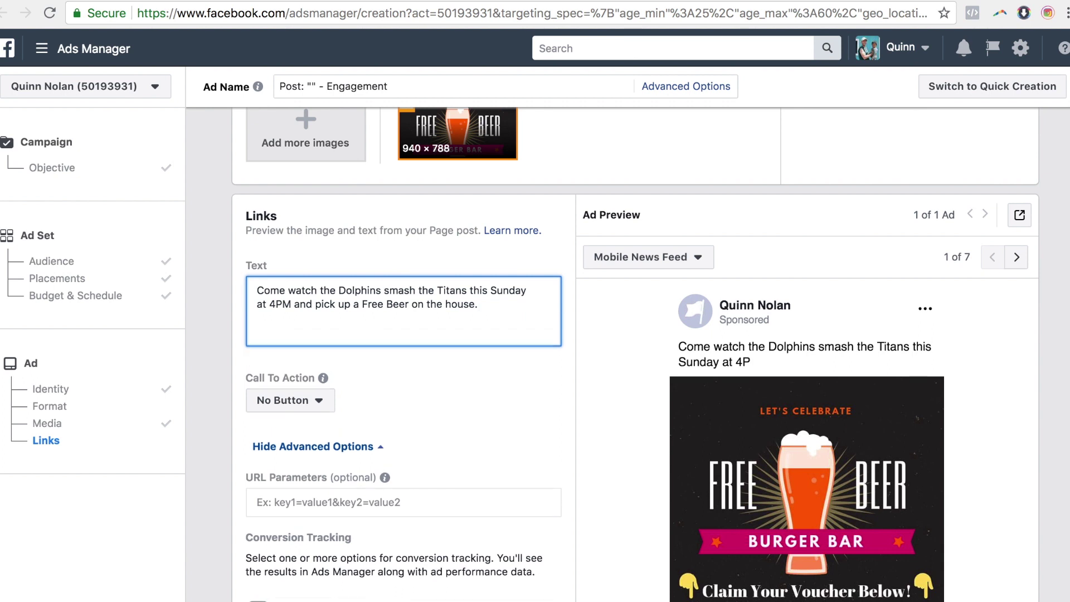
{"action": "left_click", "coordinate": [449, 265]}
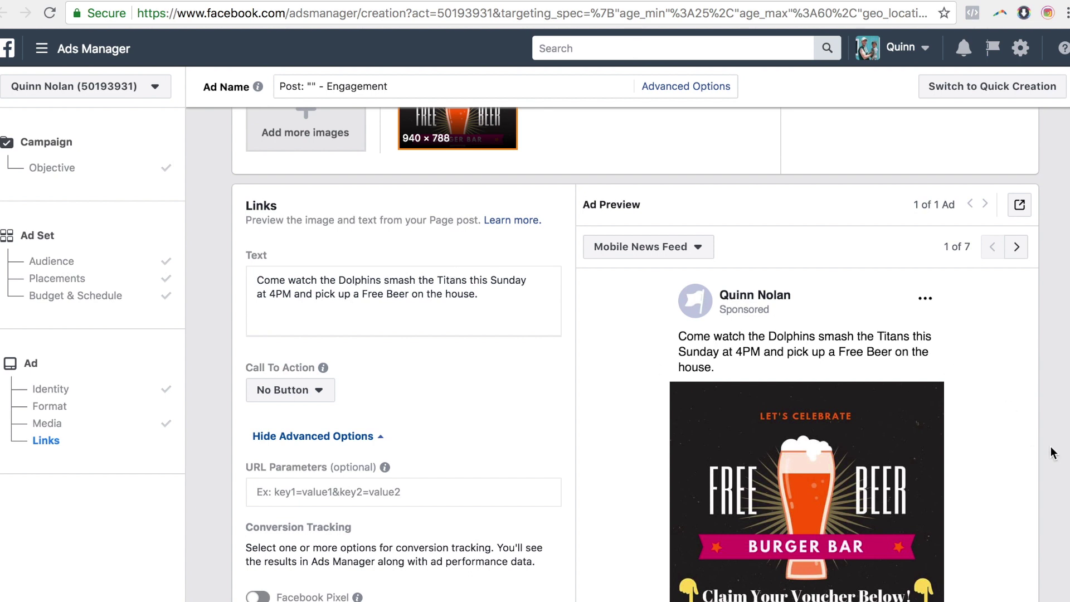
{"action": "scroll", "coordinate": [1052, 453], "scroll_direction": "down", "scroll_amount": 2}
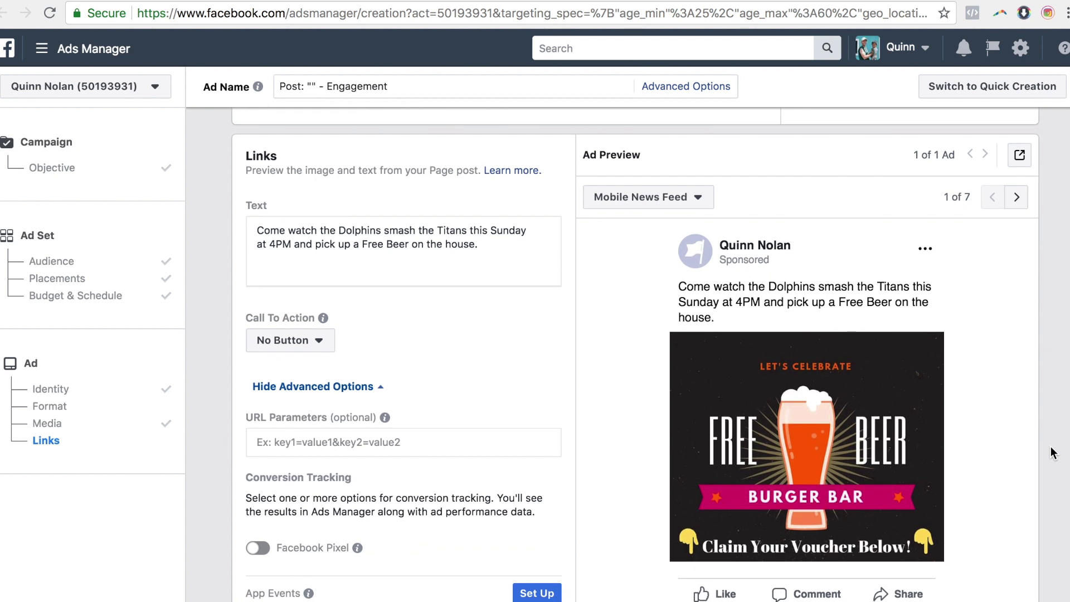
{"action": "left_click", "coordinate": [499, 239]}
Search Google for 'google docs sign up' and scroll the results
{"action": "key", "text": "Return"}
{"action": "key", "text": "Return"}
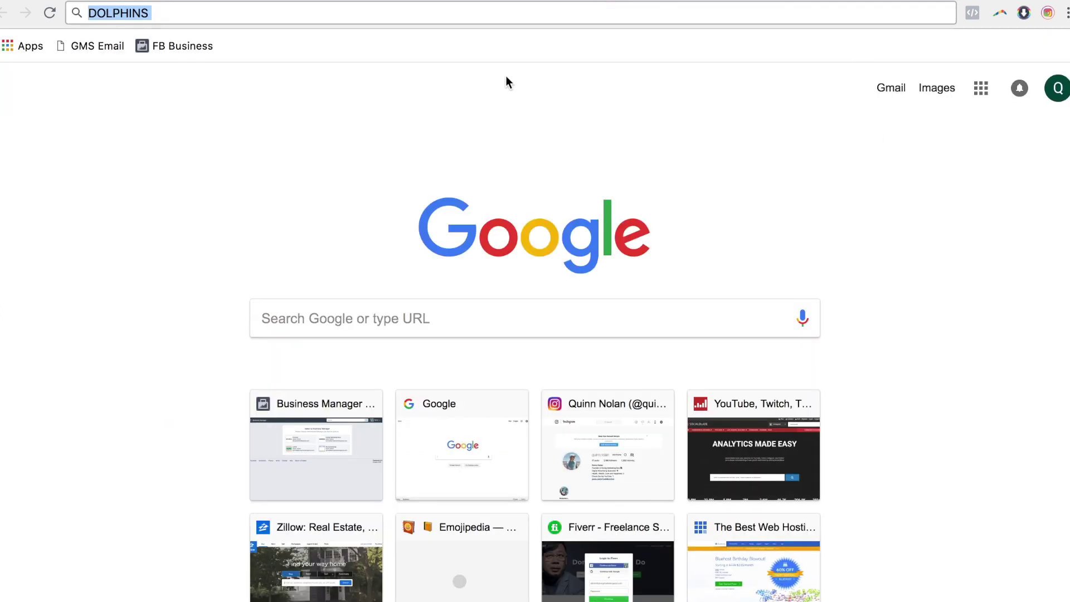
{"action": "type", "text": "google d"}
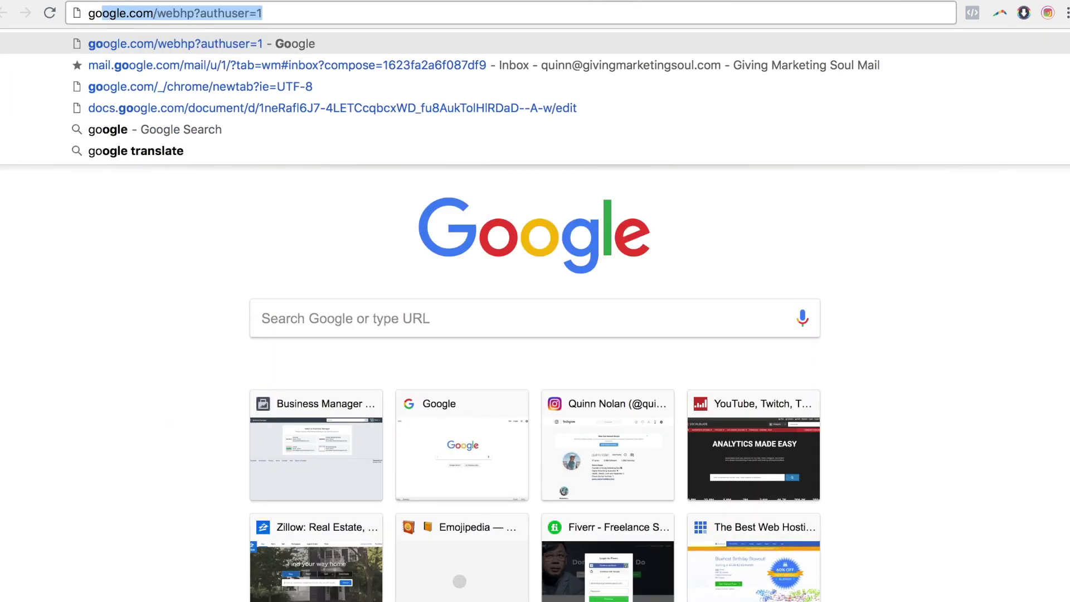
{"action": "type", "text": "ocs"}
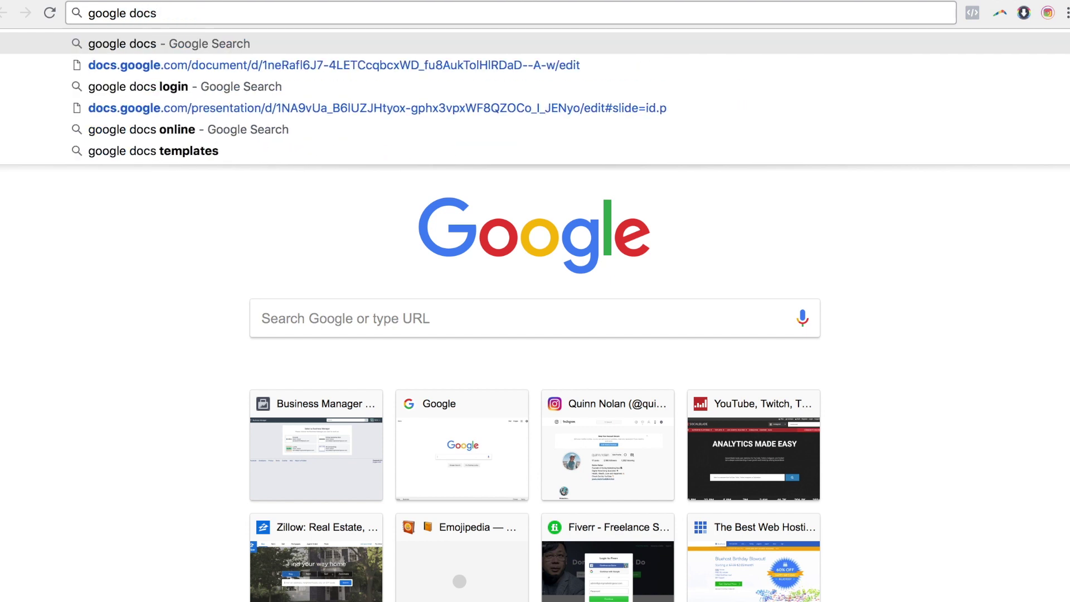
{"action": "type", "text": " sign up"}
{"action": "key", "text": "Return"}
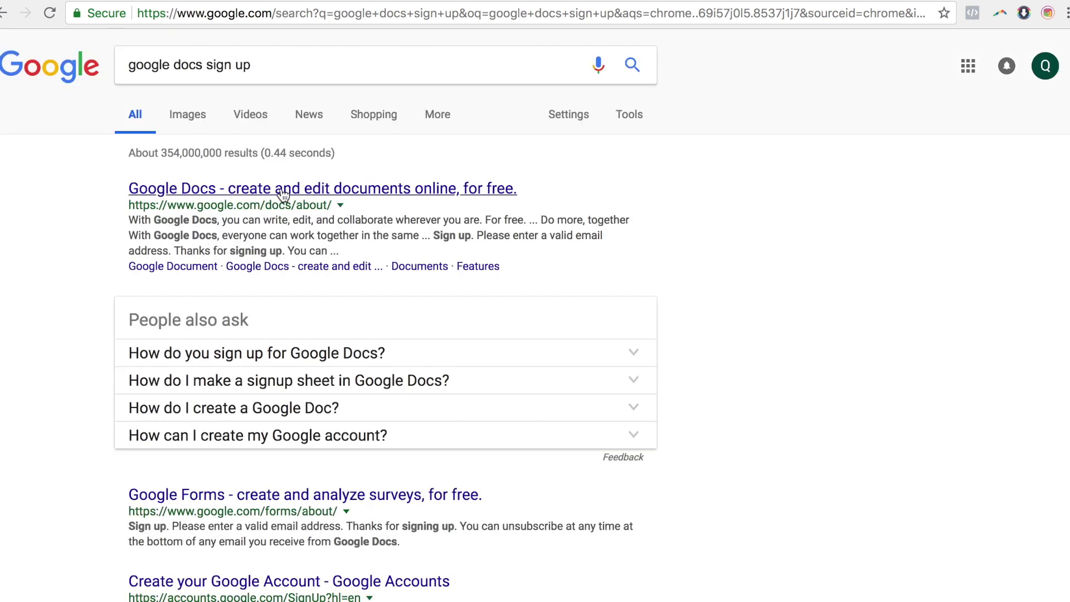
{"action": "scroll", "coordinate": [460, 502], "scroll_direction": "down", "scroll_amount": 3}
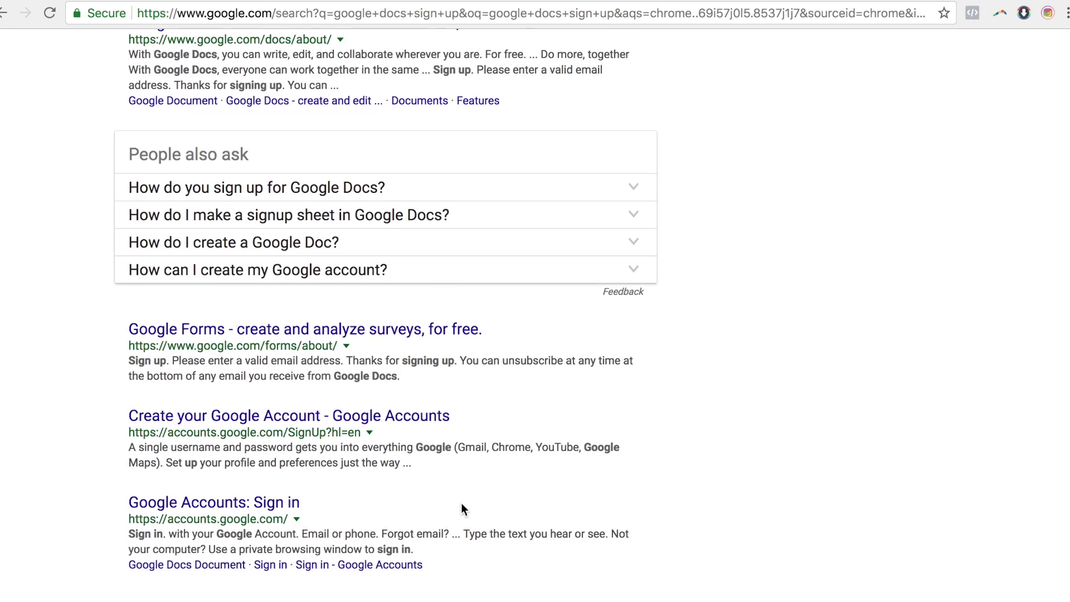
{"action": "scroll", "coordinate": [462, 505], "scroll_direction": "down", "scroll_amount": 5}
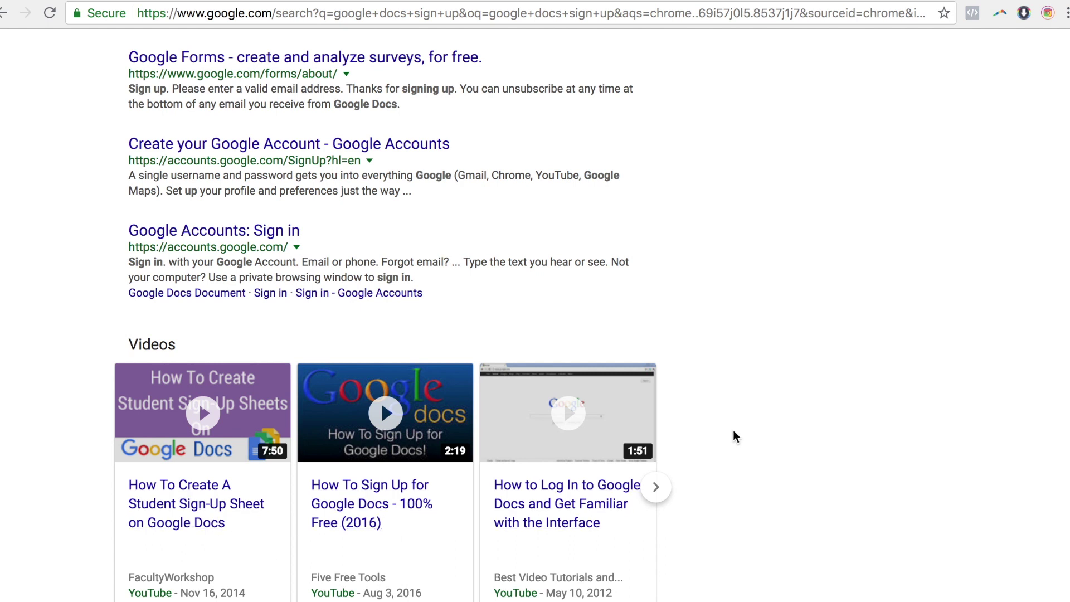
{"action": "scroll", "coordinate": [808, 457], "scroll_direction": "down", "scroll_amount": 6}
{"action": "scroll", "coordinate": [834, 467], "scroll_direction": "down", "scroll_amount": 1}
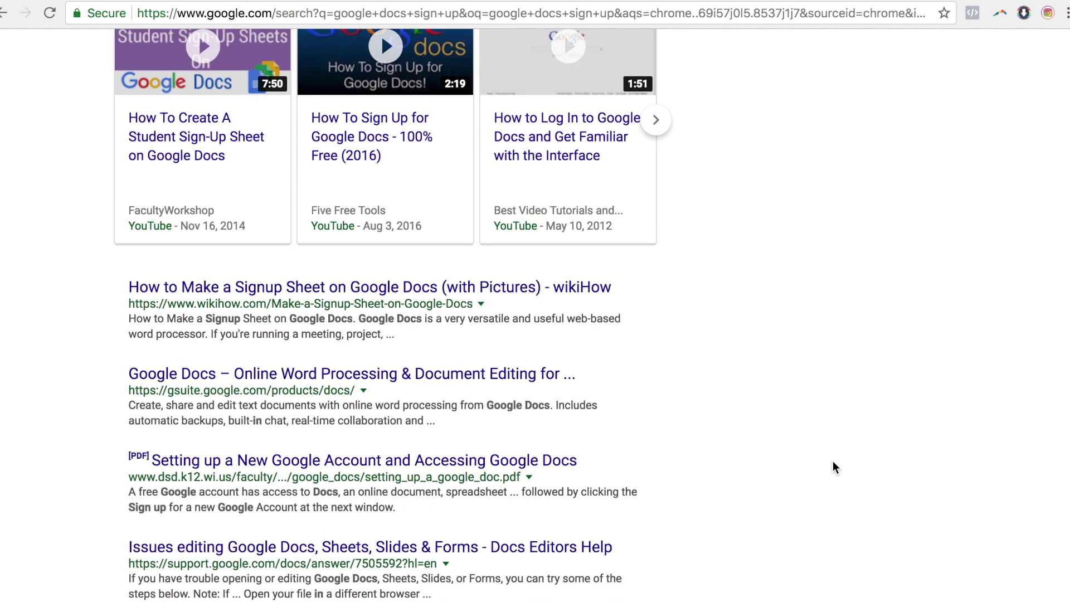
Search Google for 'promo sign up' instead
{"action": "left_click", "coordinate": [365, 11]}
{"action": "type", "text": "promo sign up"}
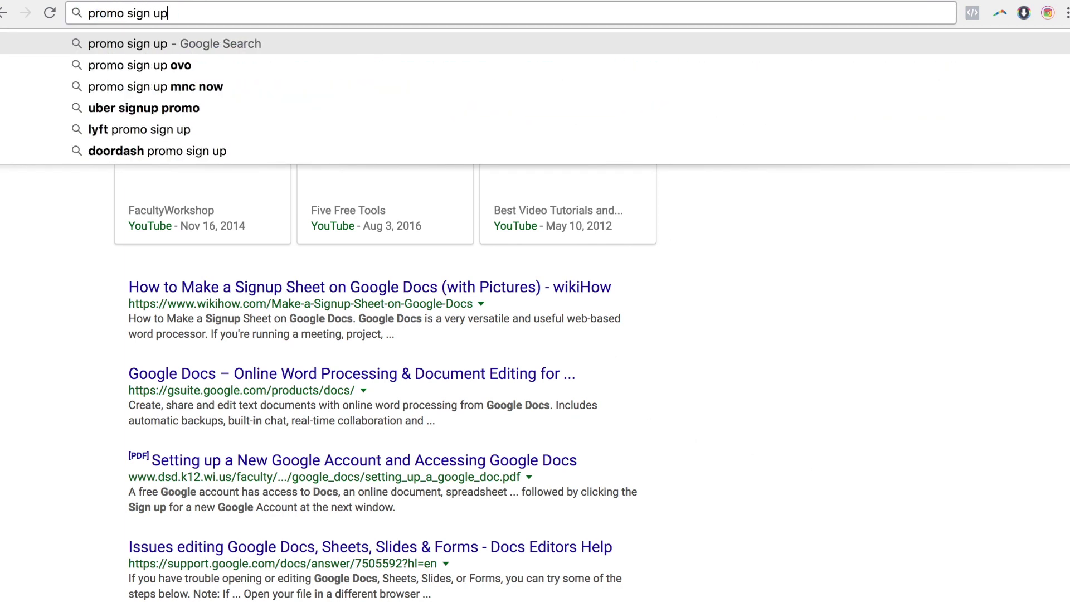
{"action": "key", "text": "Return"}
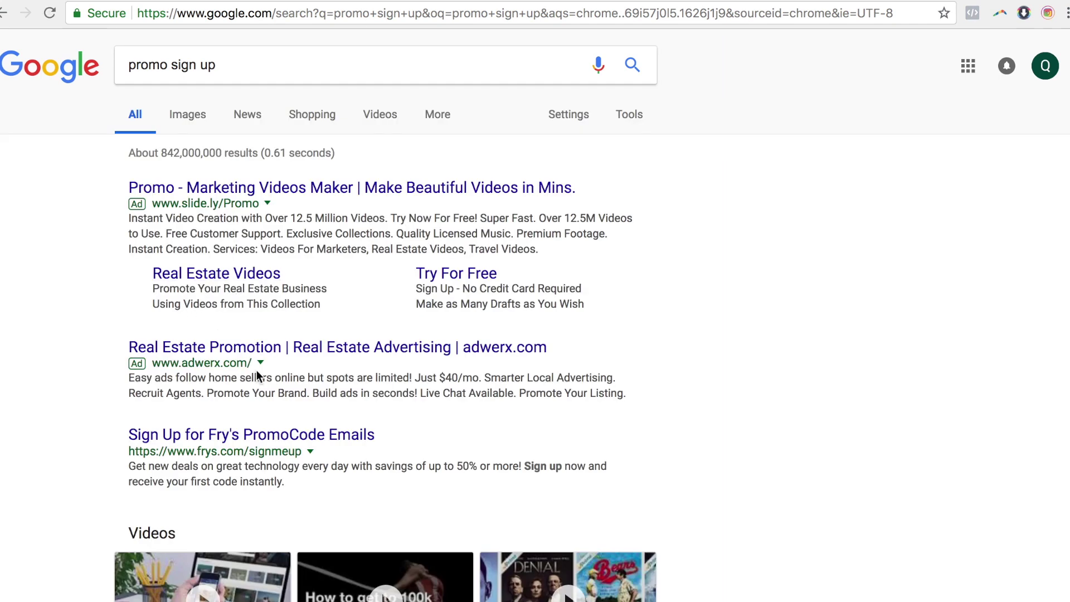
{"action": "scroll", "coordinate": [257, 372], "scroll_direction": "down", "scroll_amount": 10}
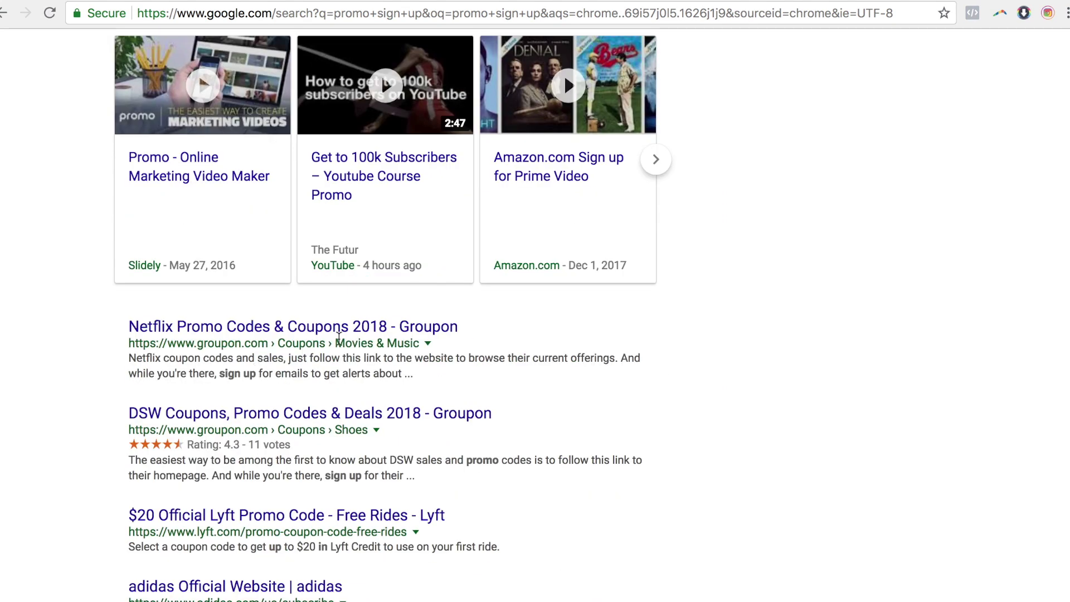
{"action": "scroll", "coordinate": [502, 335], "scroll_direction": "up", "scroll_amount": 10}
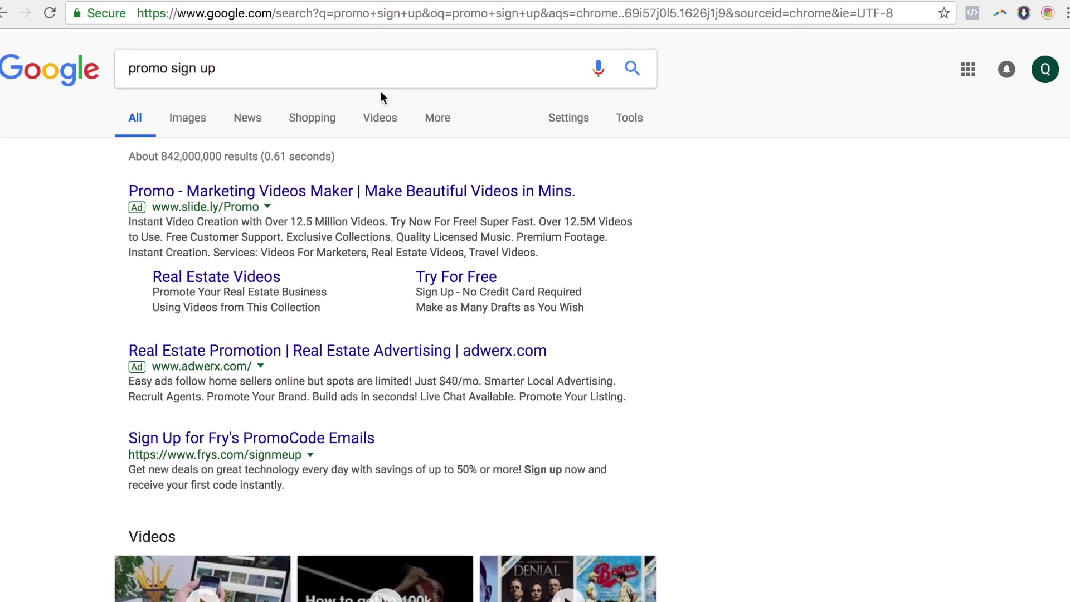
Search 'opt in website', read the BigCommerce opt-in article, then return to the results
{"action": "left_click", "coordinate": [282, 64]}
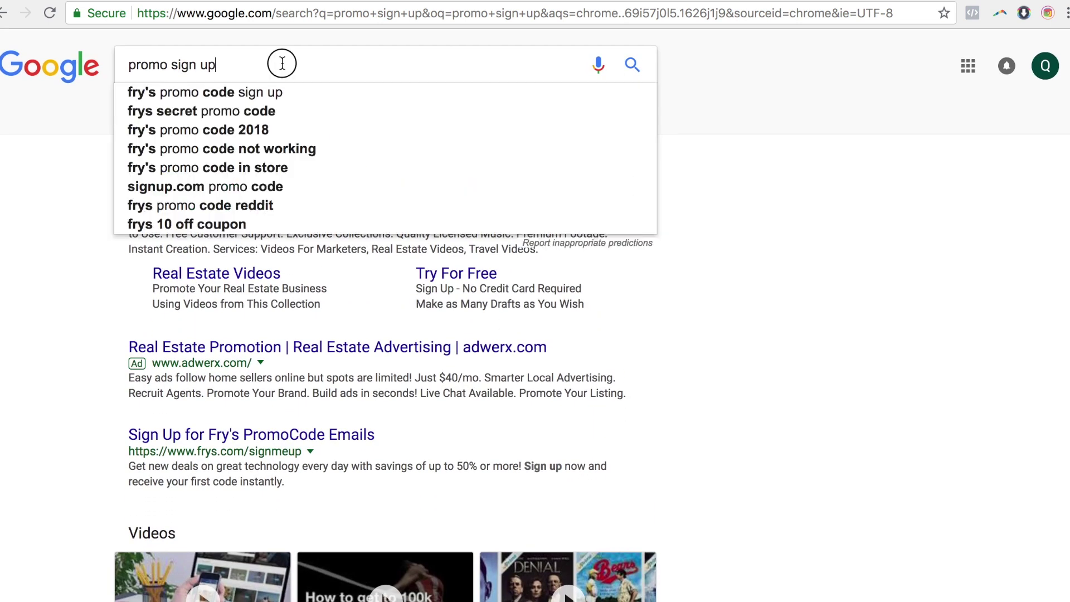
{"action": "triple_click", "coordinate": [136, 60]}
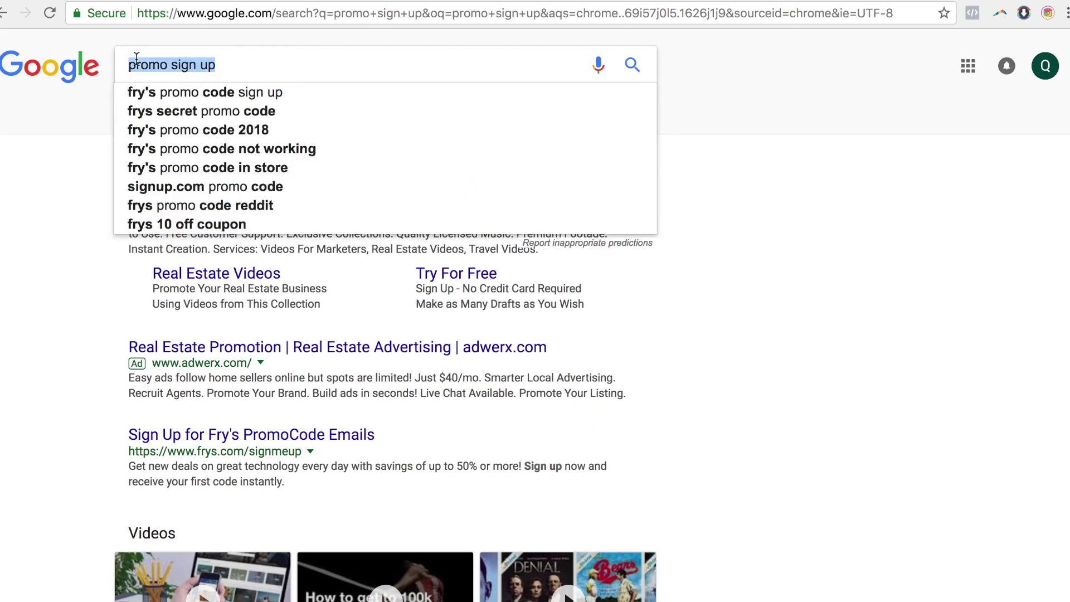
{"action": "type", "text": "opt in "}
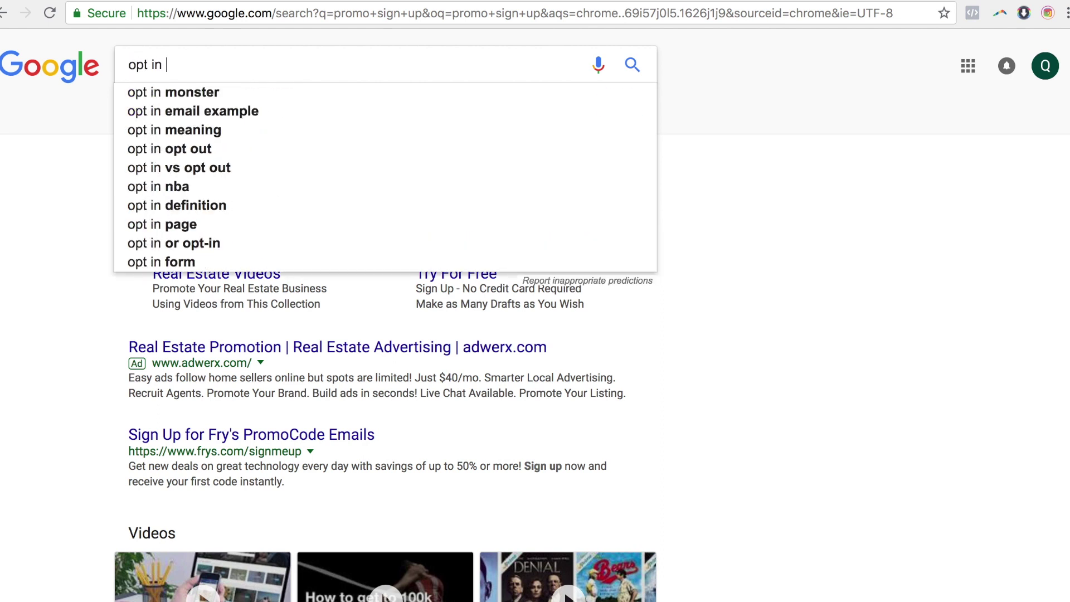
{"action": "type", "text": "website"}
{"action": "key", "text": "Return"}
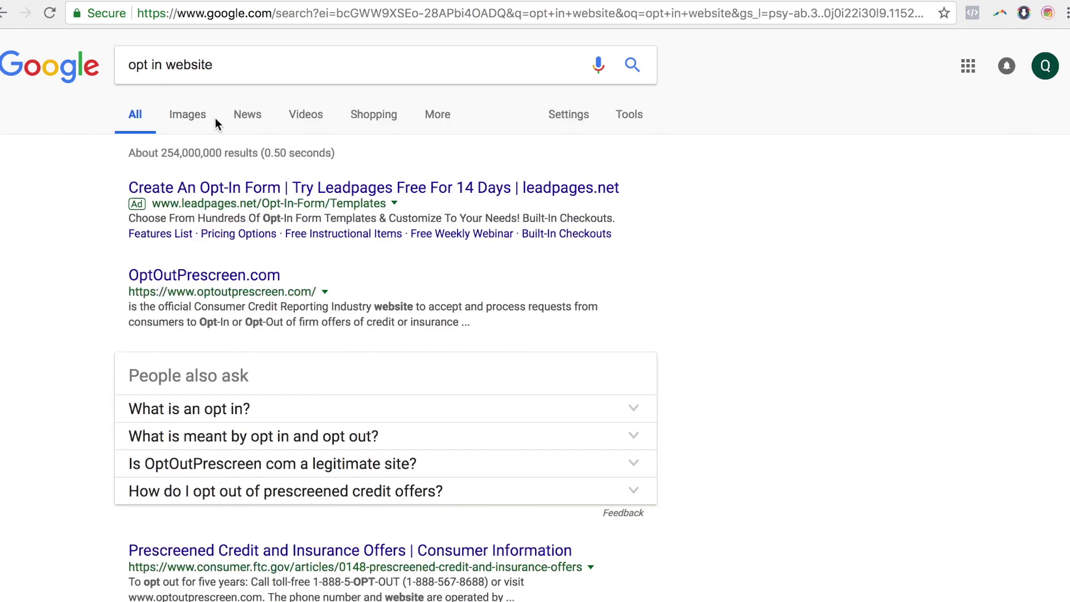
{"action": "scroll", "coordinate": [296, 227], "scroll_direction": "down", "scroll_amount": 5}
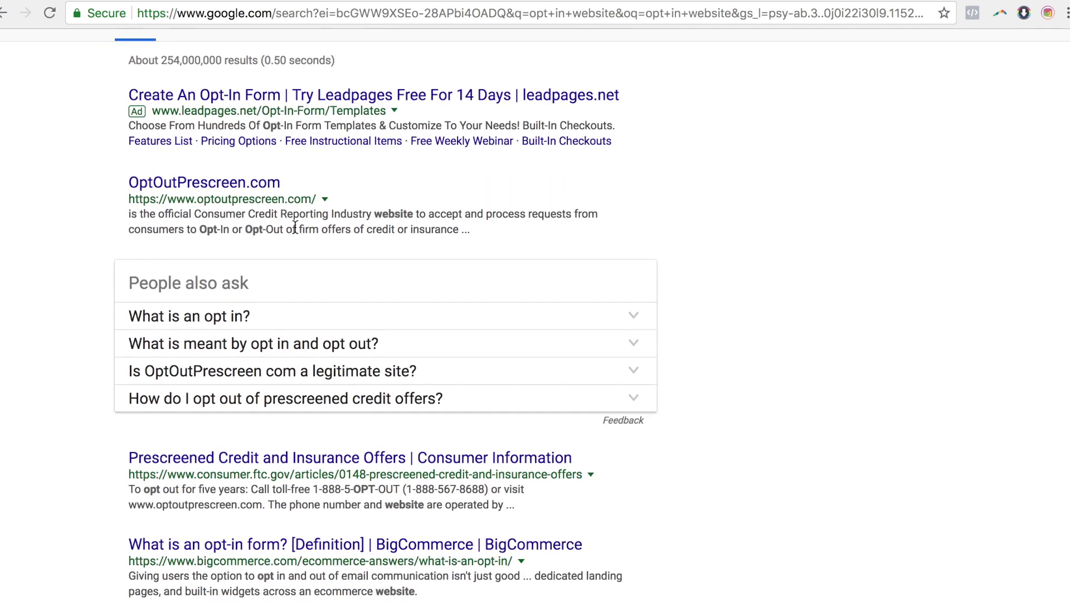
{"action": "scroll", "coordinate": [295, 227], "scroll_direction": "down", "scroll_amount": 3}
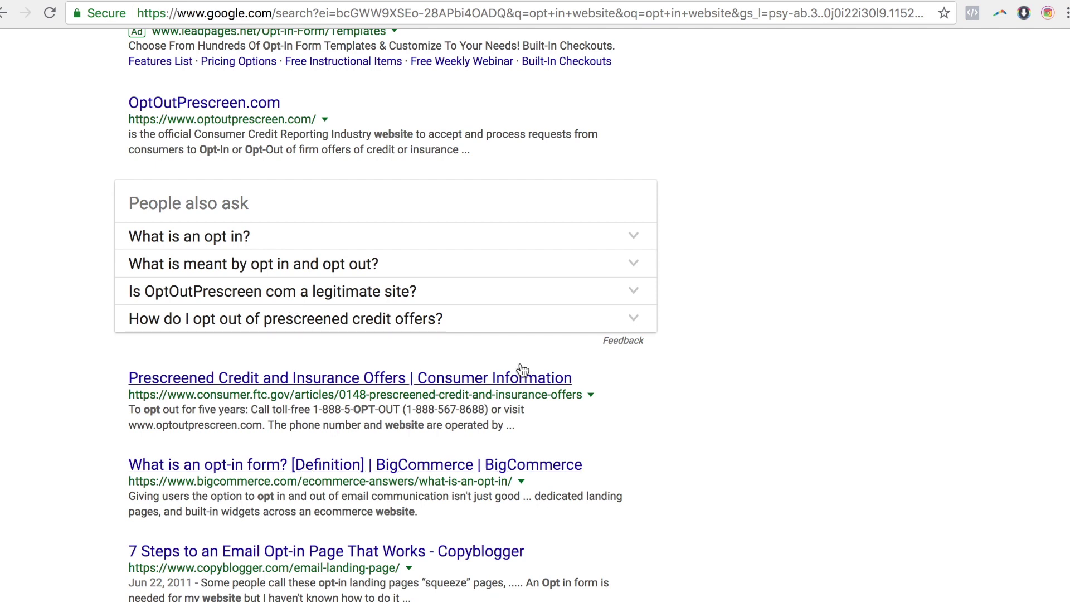
{"action": "left_click", "coordinate": [404, 423]}
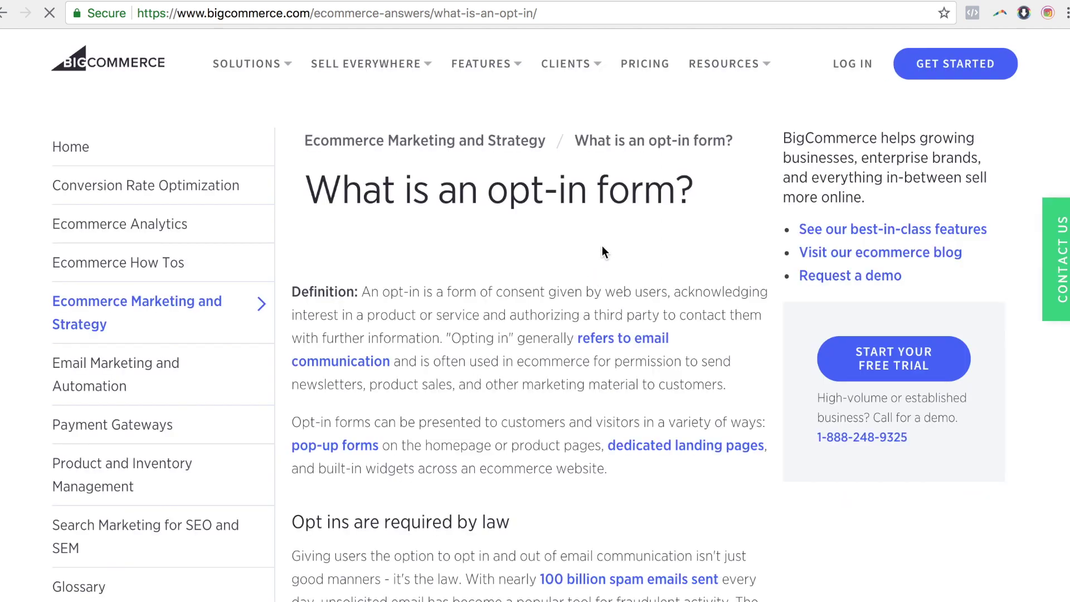
{"action": "left_click", "coordinate": [4, 16]}
{"action": "scroll", "coordinate": [269, 128], "scroll_direction": "up", "scroll_amount": 5}
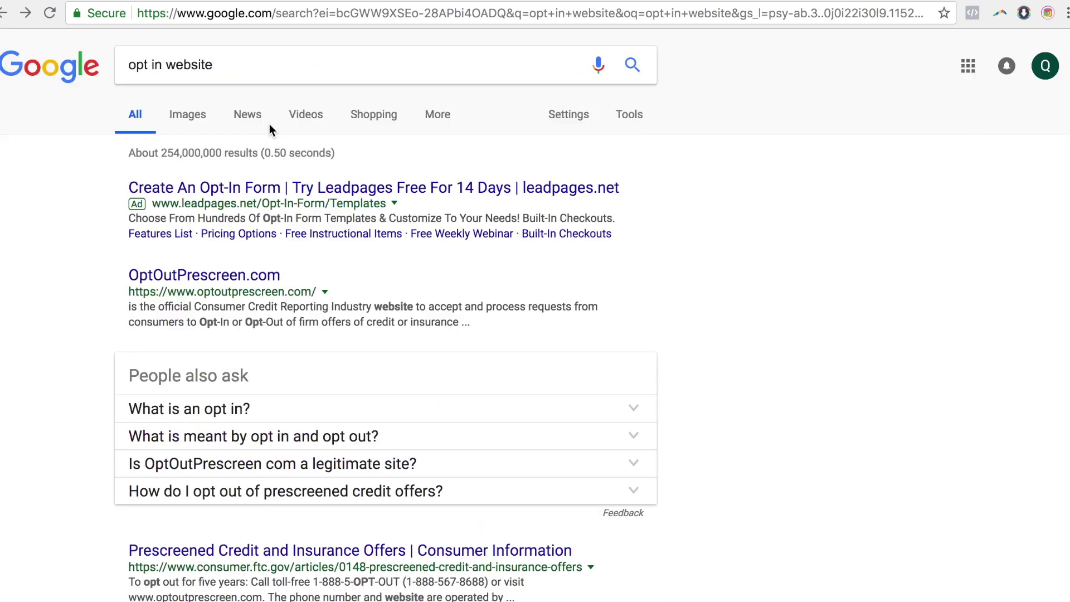
Open the Leadpages templates ad, scroll the gallery, and close the Get Inspired popup
{"action": "left_click", "coordinate": [264, 190]}
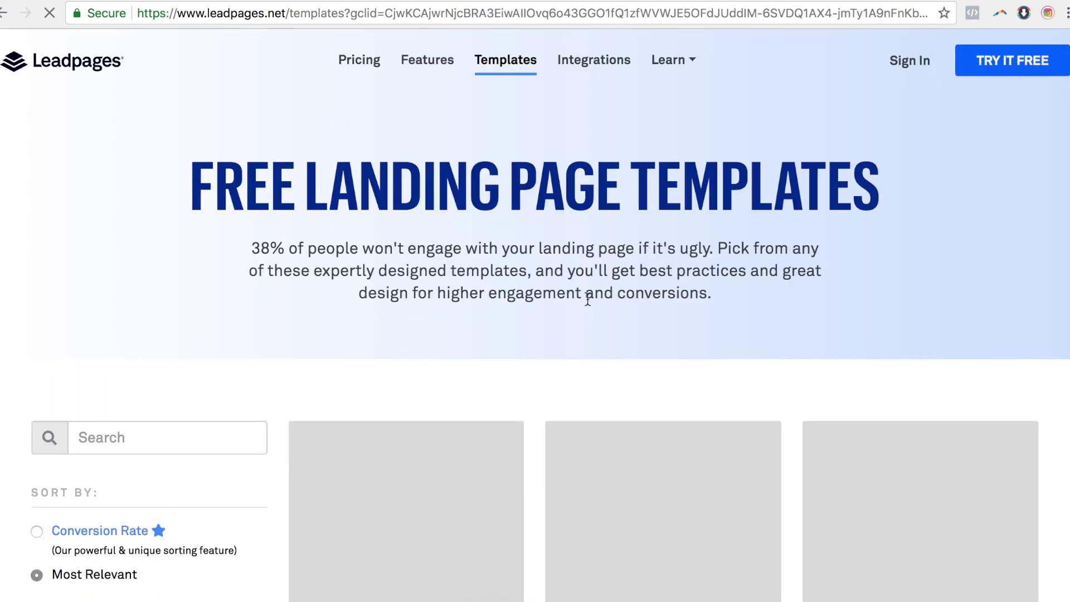
{"action": "scroll", "coordinate": [586, 299], "scroll_direction": "down", "scroll_amount": 3}
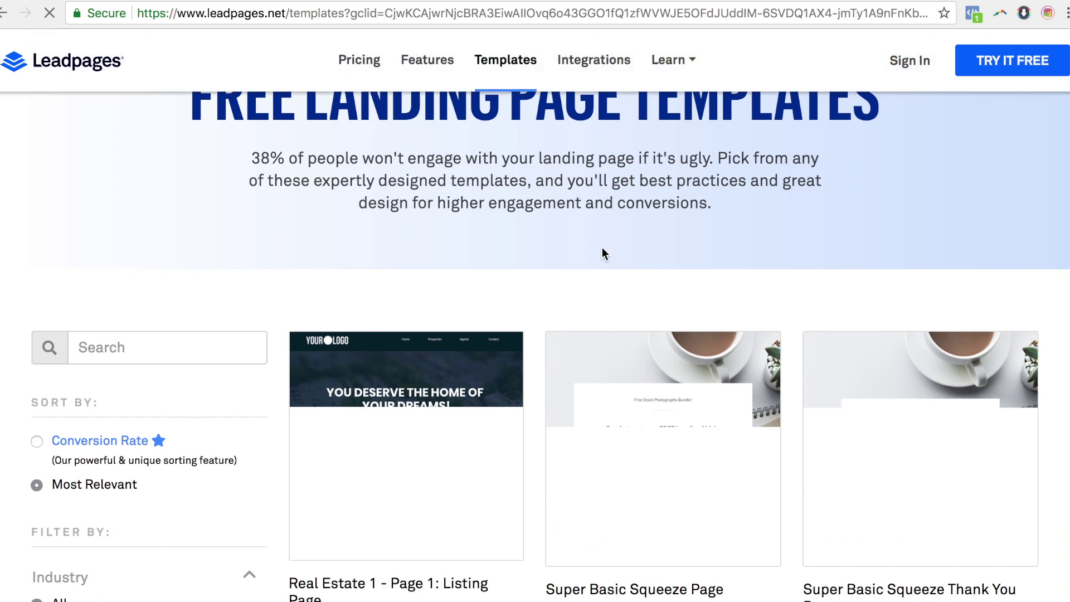
{"action": "scroll", "coordinate": [602, 247], "scroll_direction": "down", "scroll_amount": 3}
{"action": "scroll", "coordinate": [748, 386], "scroll_direction": "down", "scroll_amount": 3}
{"action": "scroll", "coordinate": [748, 385], "scroll_direction": "down", "scroll_amount": 15}
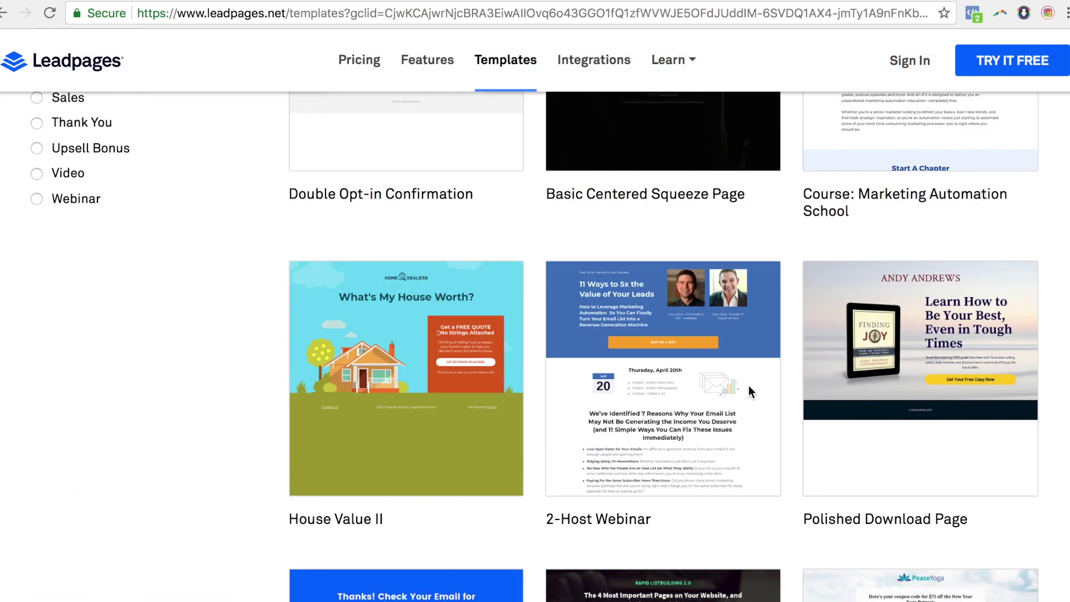
{"action": "scroll", "coordinate": [749, 390], "scroll_direction": "down", "scroll_amount": 8}
{"action": "scroll", "coordinate": [749, 390], "scroll_direction": "up", "scroll_amount": 17}
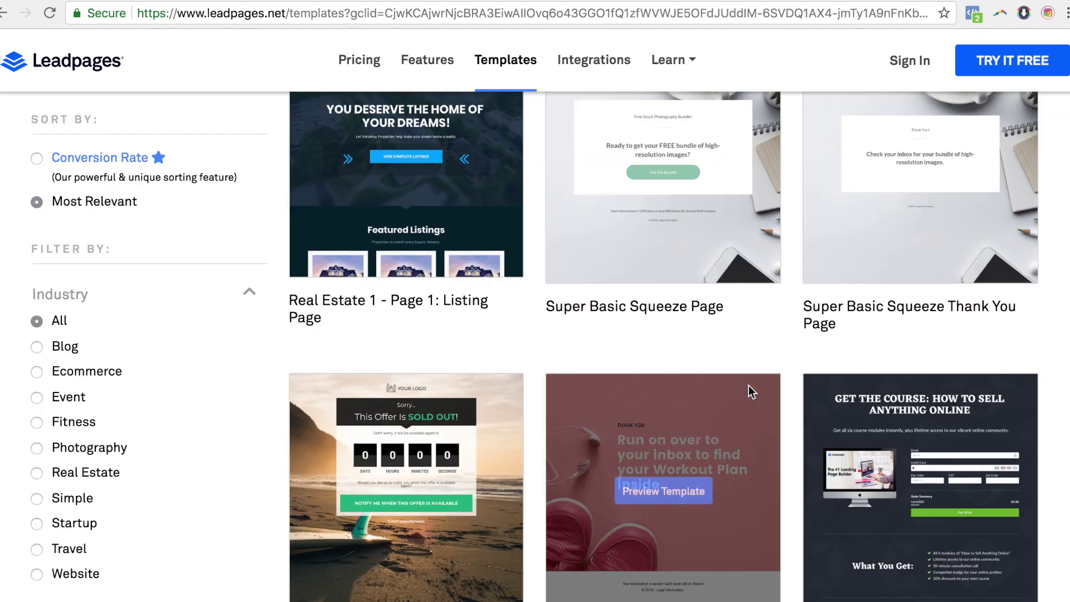
{"action": "scroll", "coordinate": [748, 377], "scroll_direction": "up", "scroll_amount": 4}
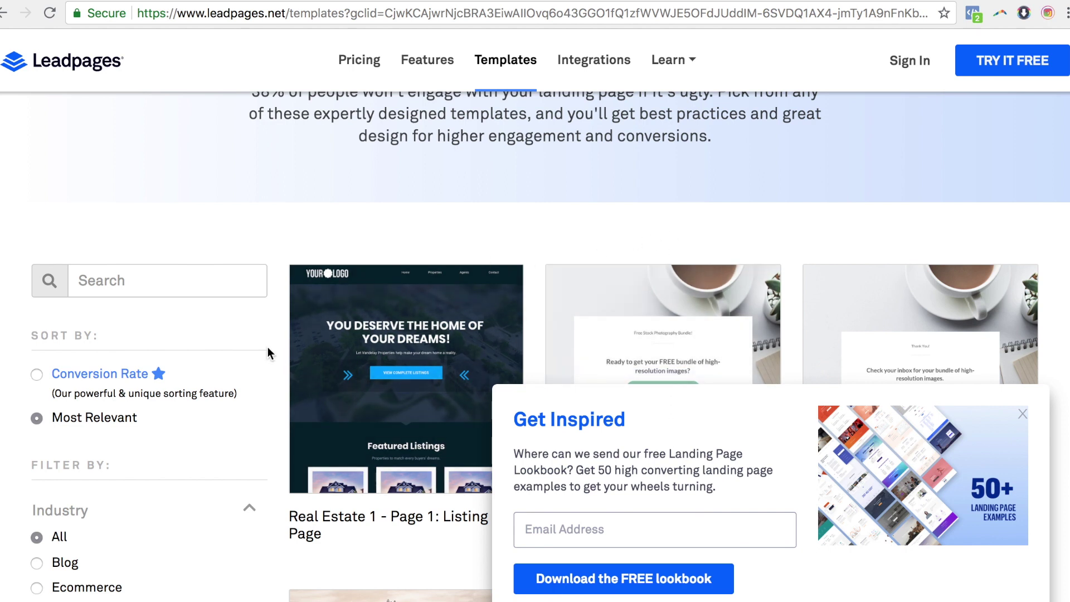
{"action": "left_click", "coordinate": [1024, 415]}
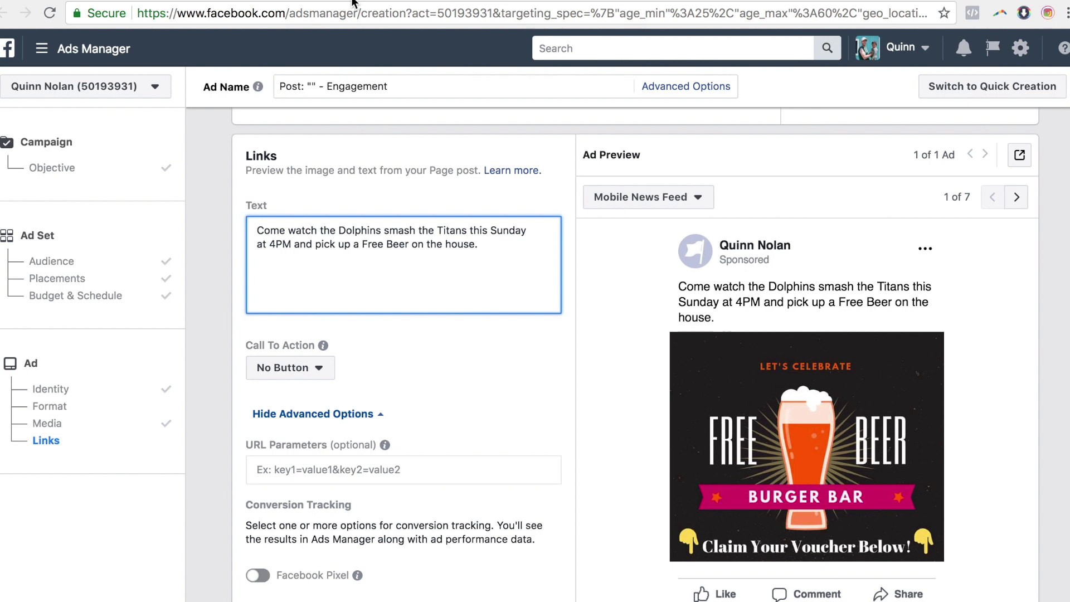
Scroll through the ad draft's Links and conversion-tracking settings and the 'Your Ad May Not Run' too-much-text warning
{"action": "scroll", "coordinate": [720, 378], "scroll_direction": "down", "scroll_amount": 5}
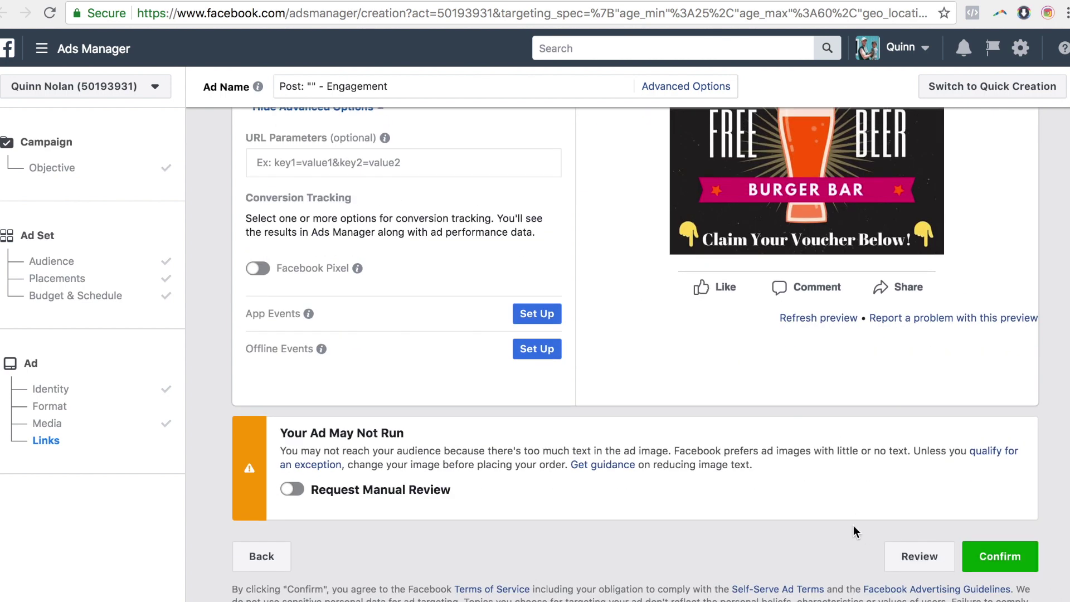
{"action": "scroll", "coordinate": [904, 489], "scroll_direction": "up", "scroll_amount": 2}
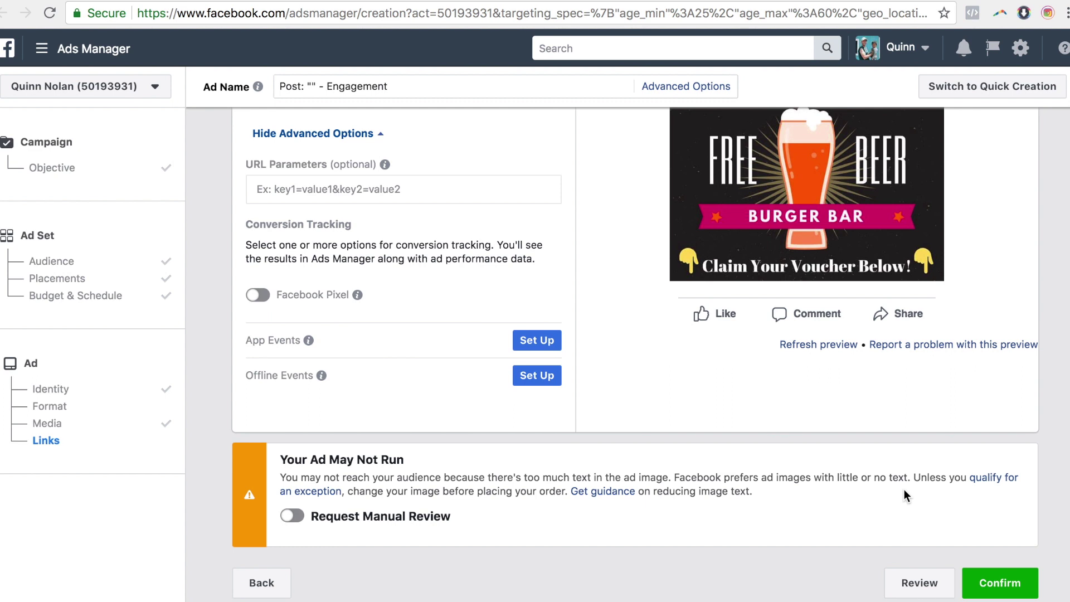
{"action": "scroll", "coordinate": [904, 489], "scroll_direction": "up", "scroll_amount": 1}
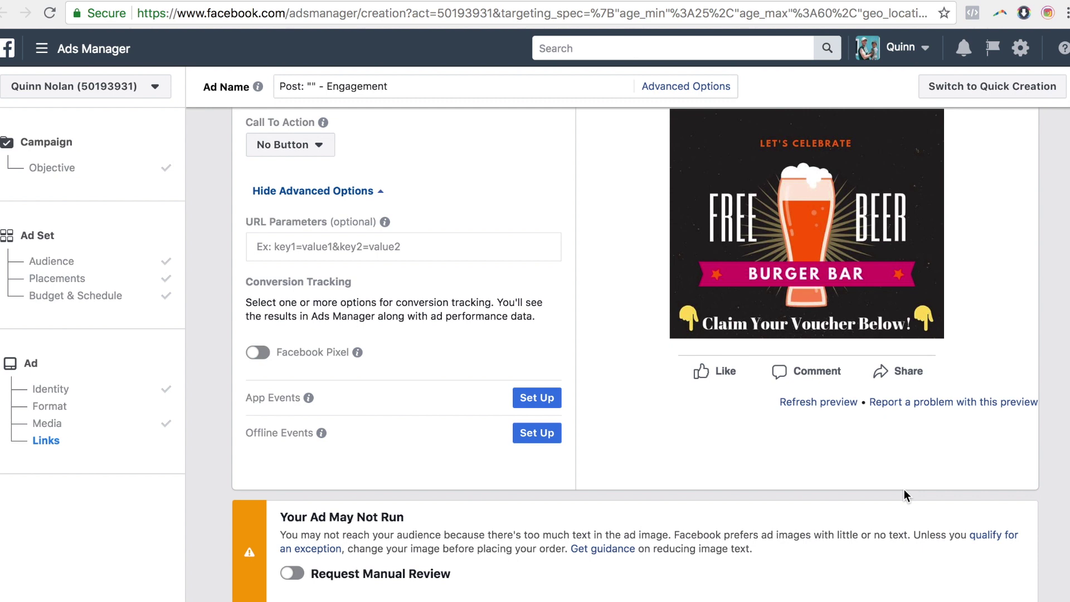
{"action": "mouse_move", "coordinate": [540, 3]}
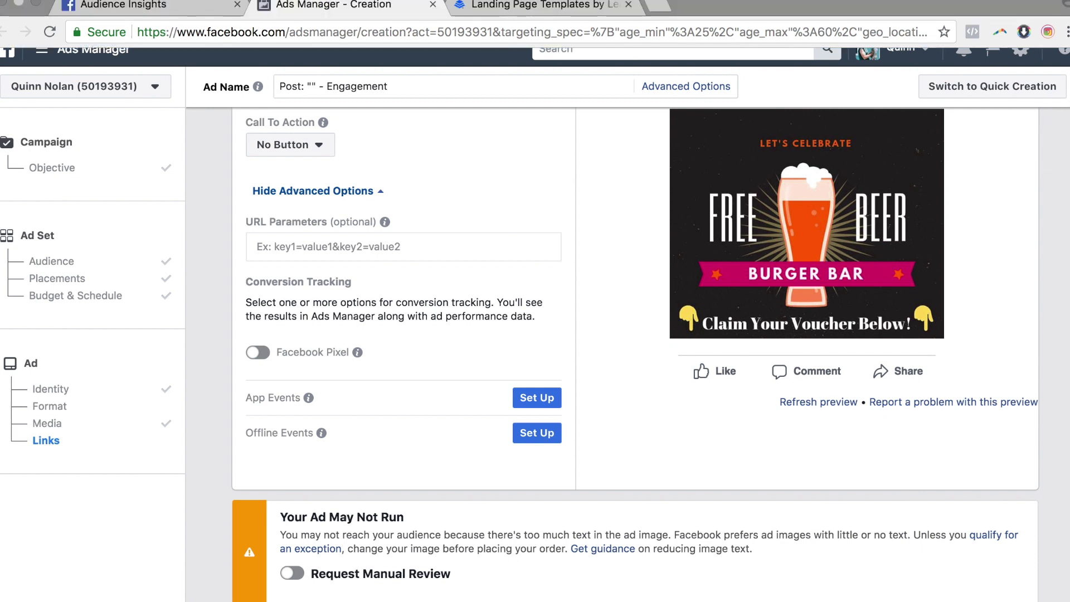